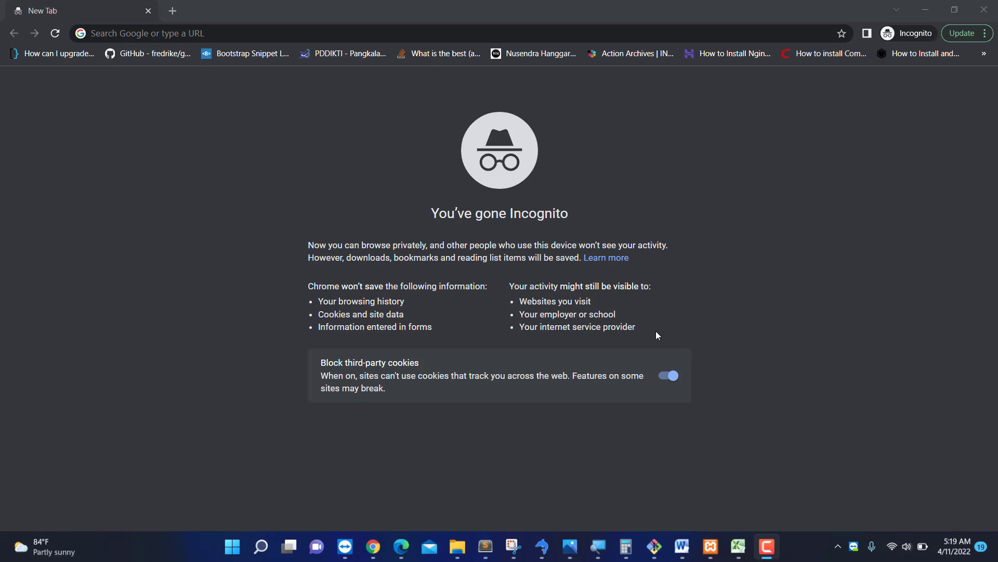
Go to google.com from the address bar and search Google for 'utbk unud'.
click(379, 33)
text(goo)
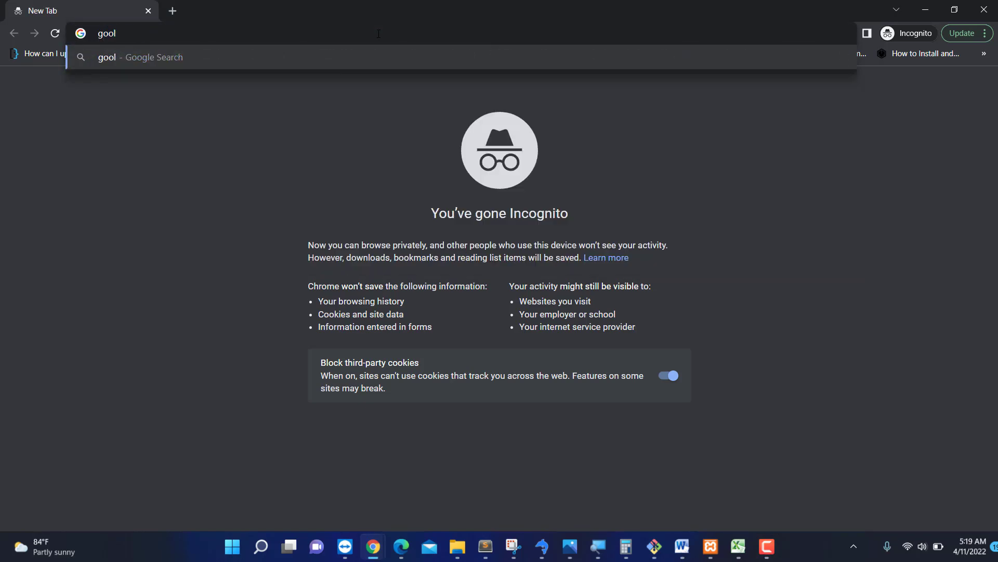
text(gle)
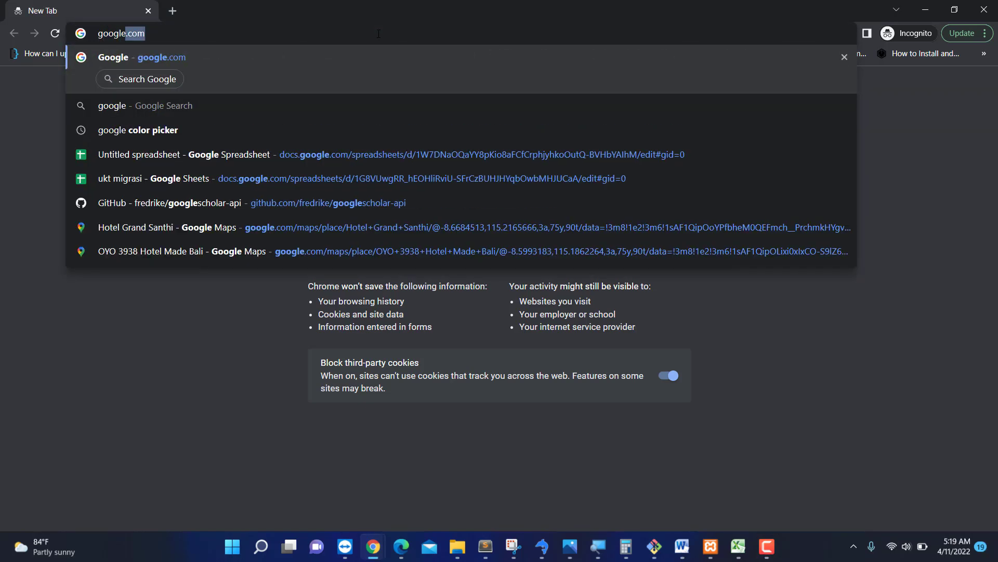
key(Return)
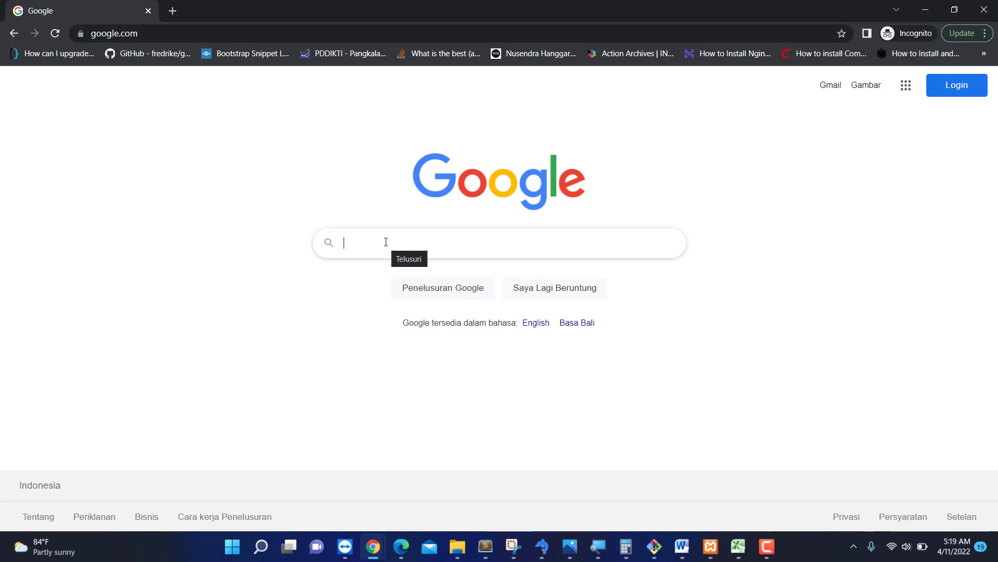
text(utbk unud)
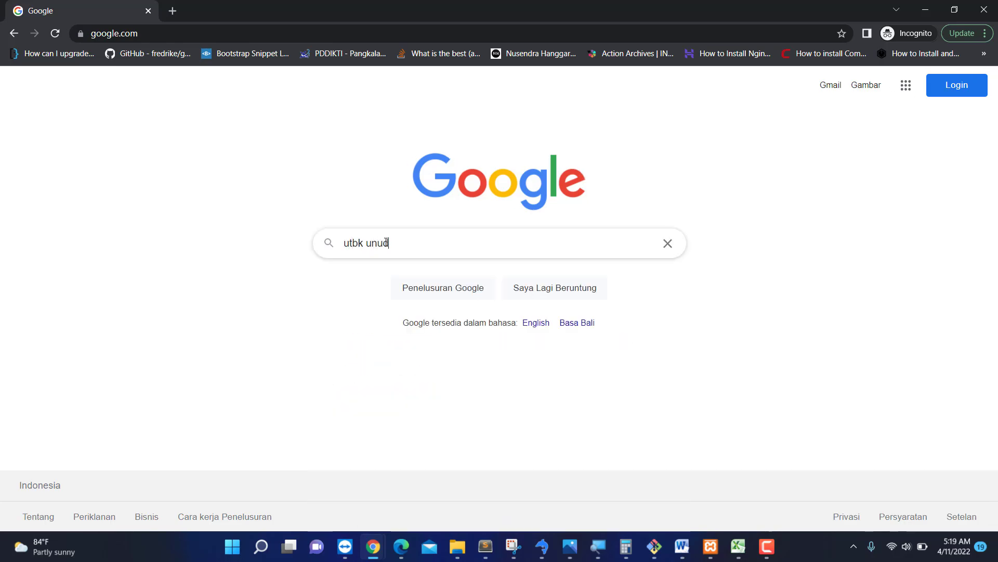
key(Return)
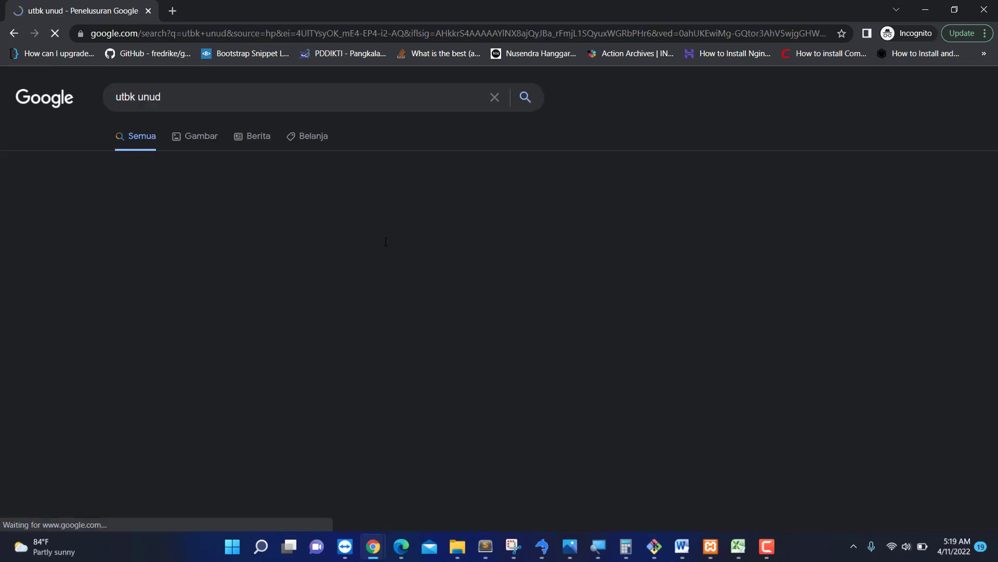
Open the UTBK UNUD result at utbk.unud.ac.id/login and read the red login instructions.
click(153, 207)
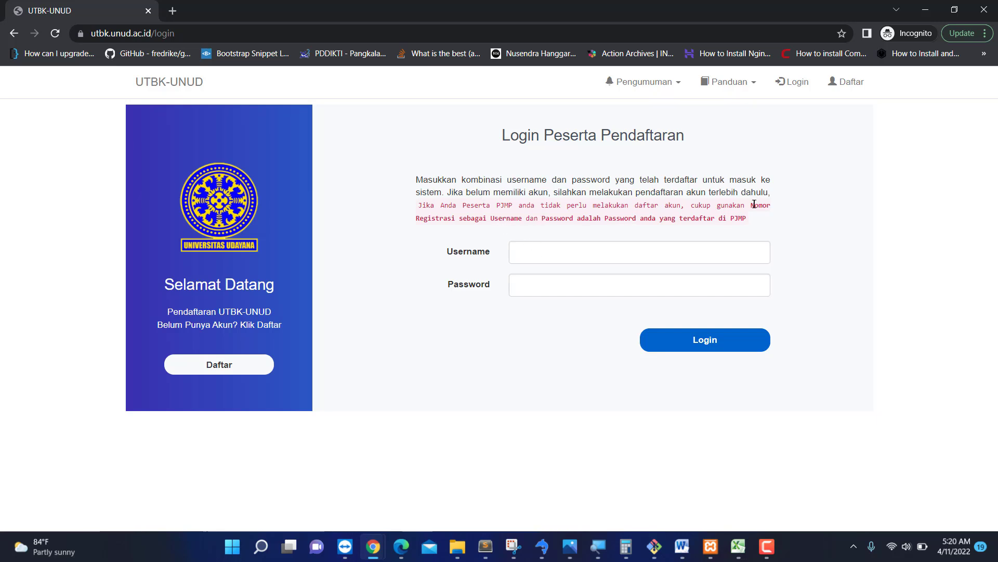
drag(751, 205, 455, 224)
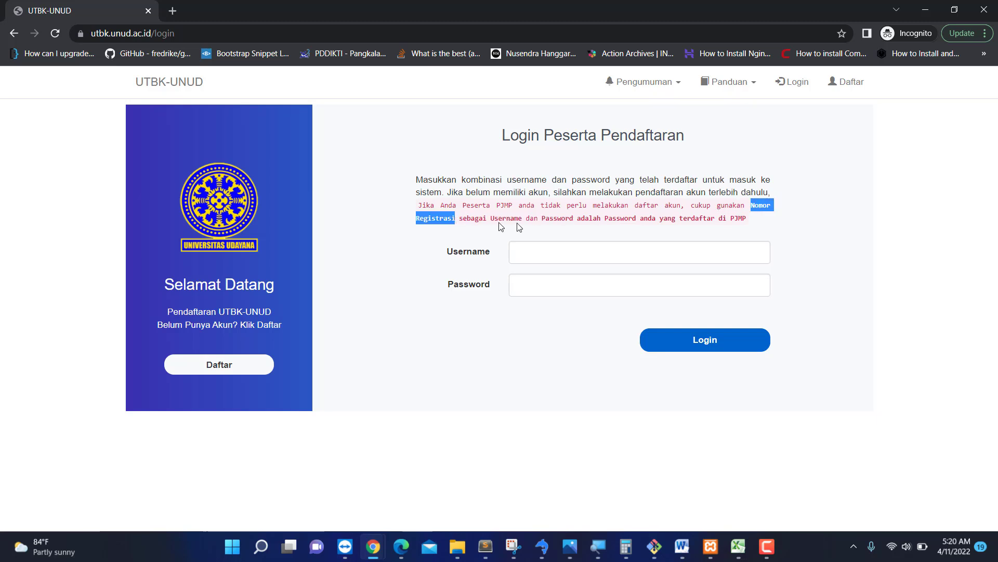
click(542, 219)
drag(542, 219, 743, 220)
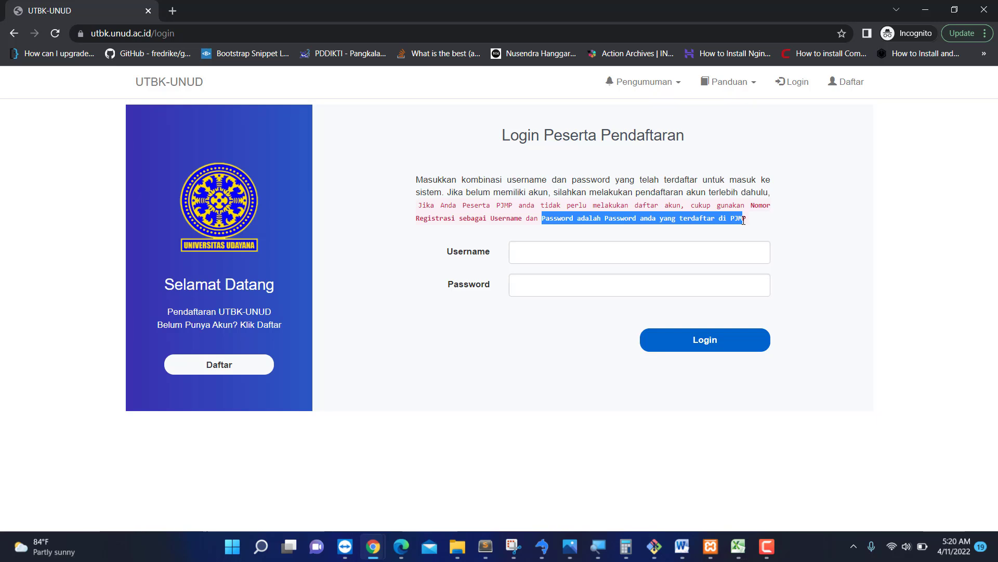
click(744, 221)
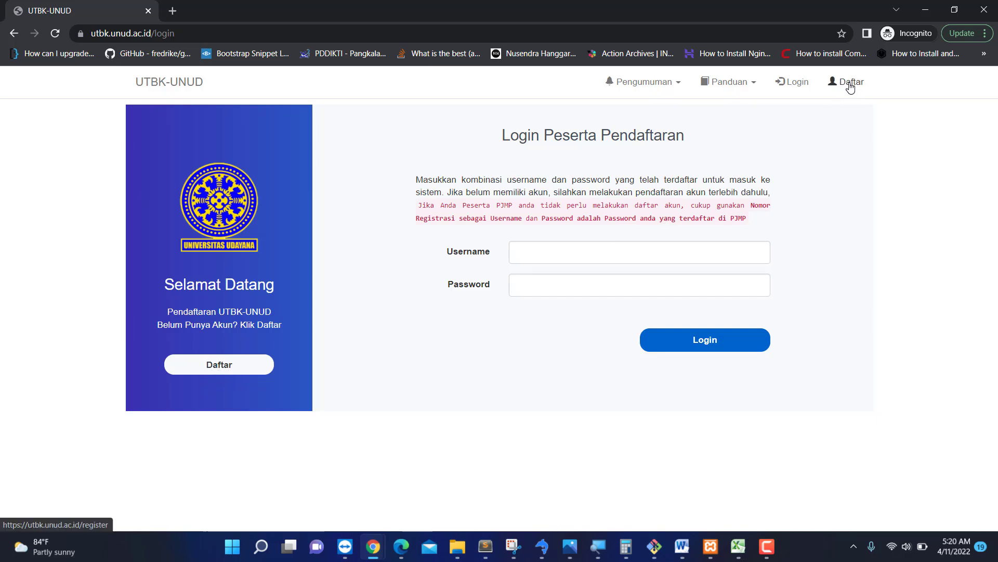
Open the Daftar form, setting Jalur Masuk to Seleksi Jalur Mandiri (GANJIL) 2022 and Jenjang Studi to S1.
click(243, 364)
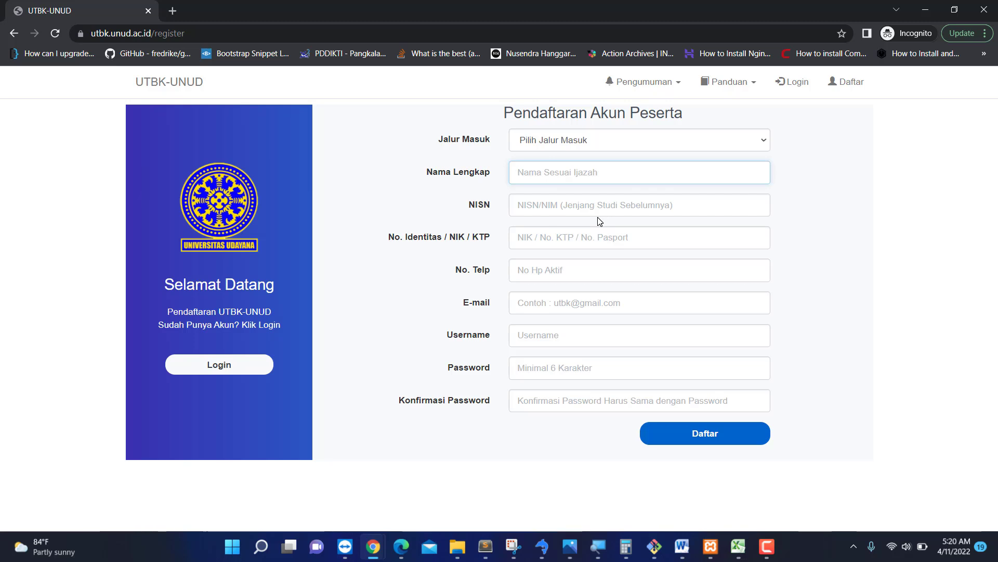
click(619, 139)
click(596, 168)
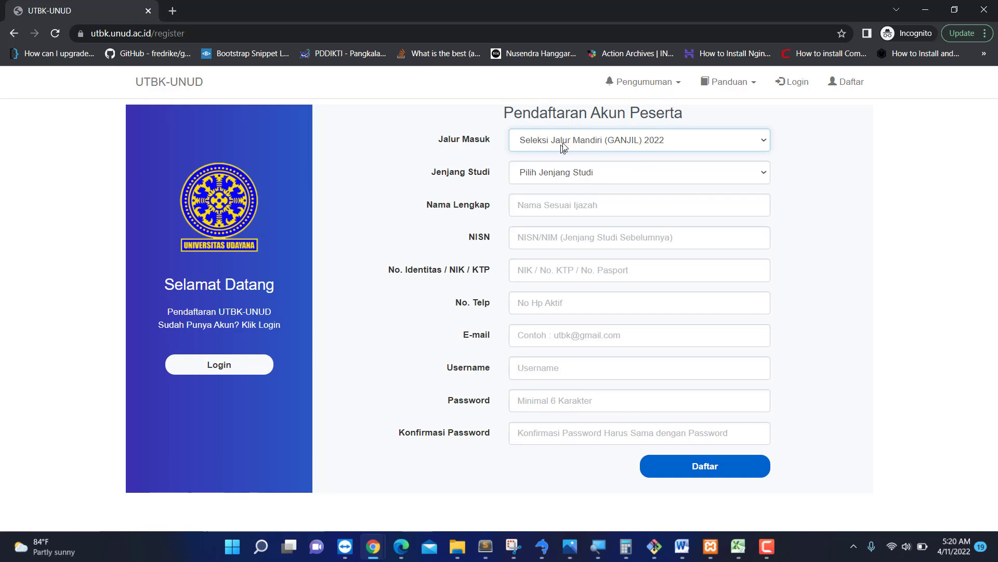
click(588, 178)
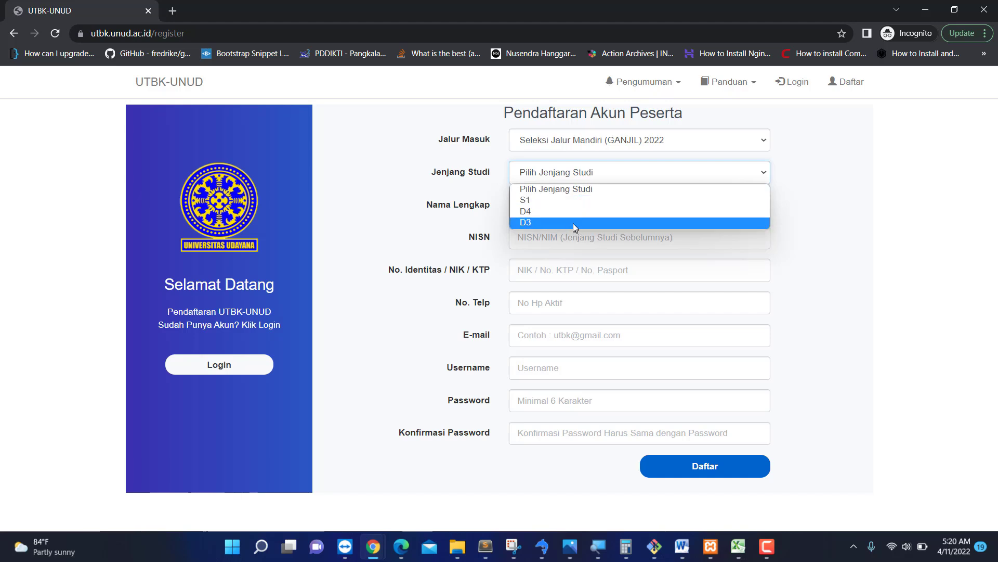
click(555, 201)
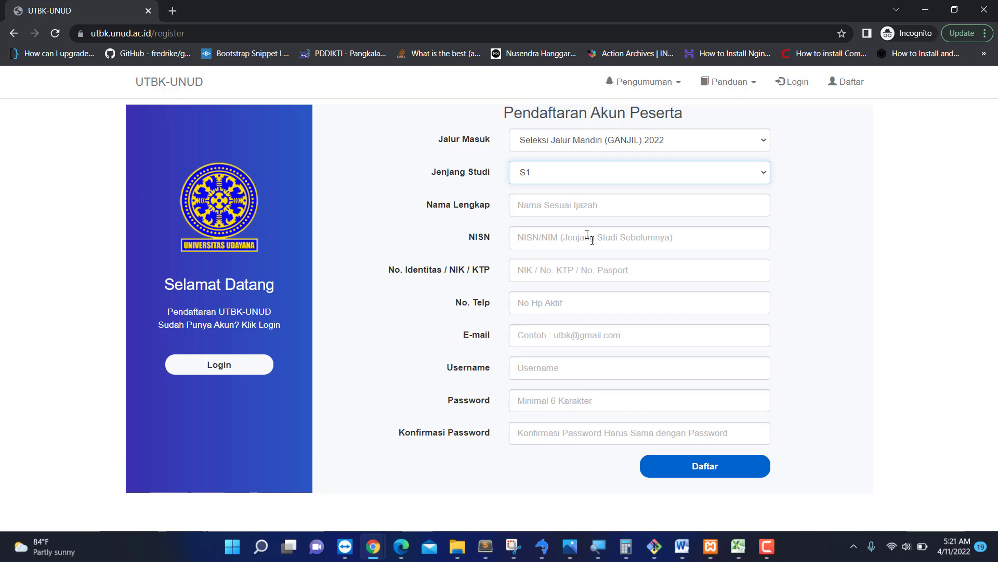
click(562, 209)
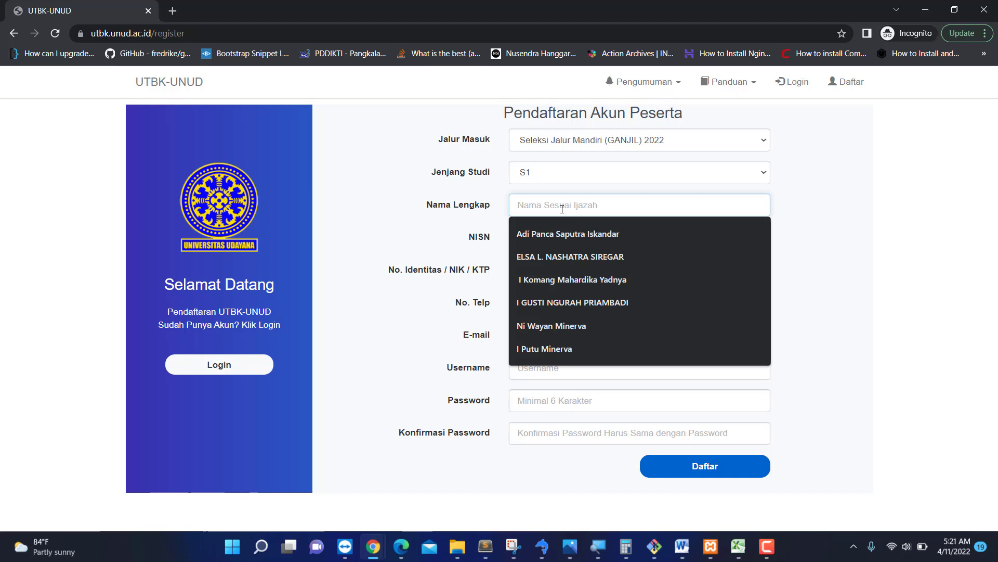
Enter the applicant's full name and NISN on the registration form.
text(I)
key(BackSpace)
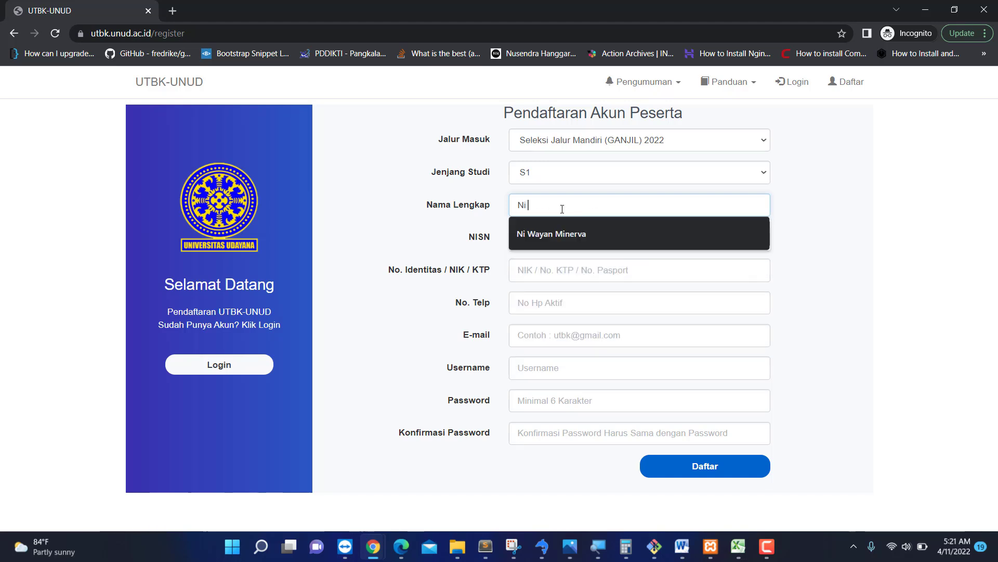
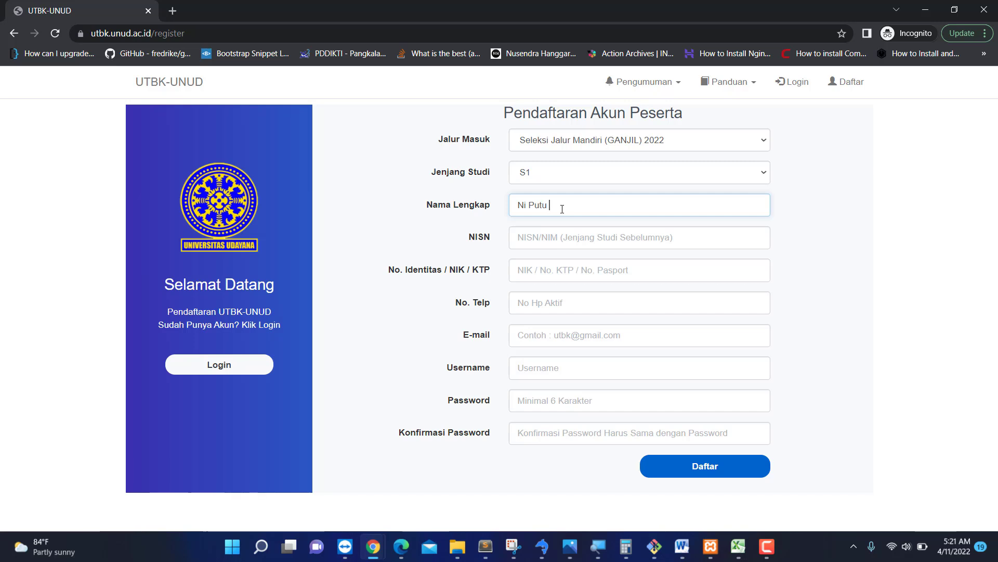
click(565, 237)
text(12455)
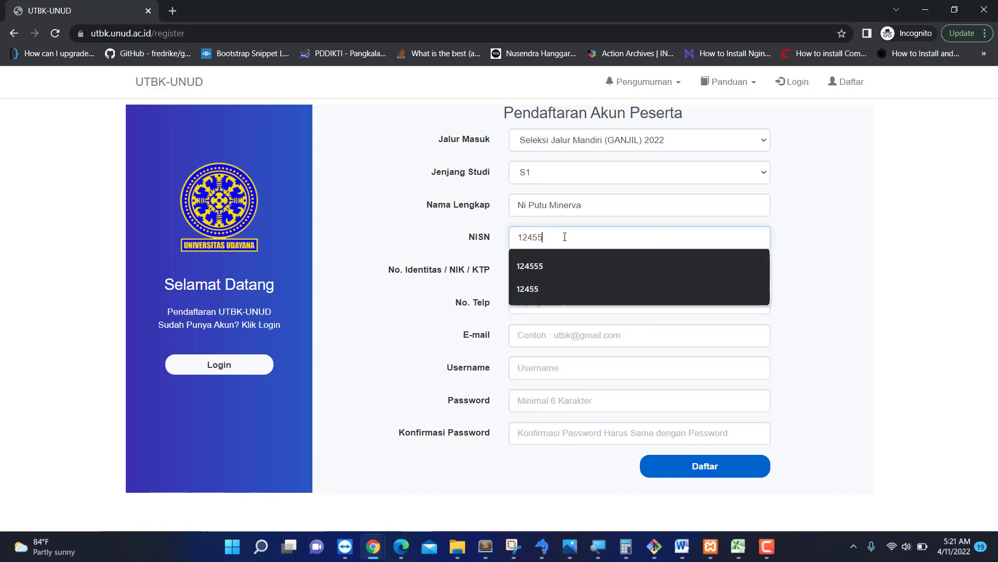
click(486, 248)
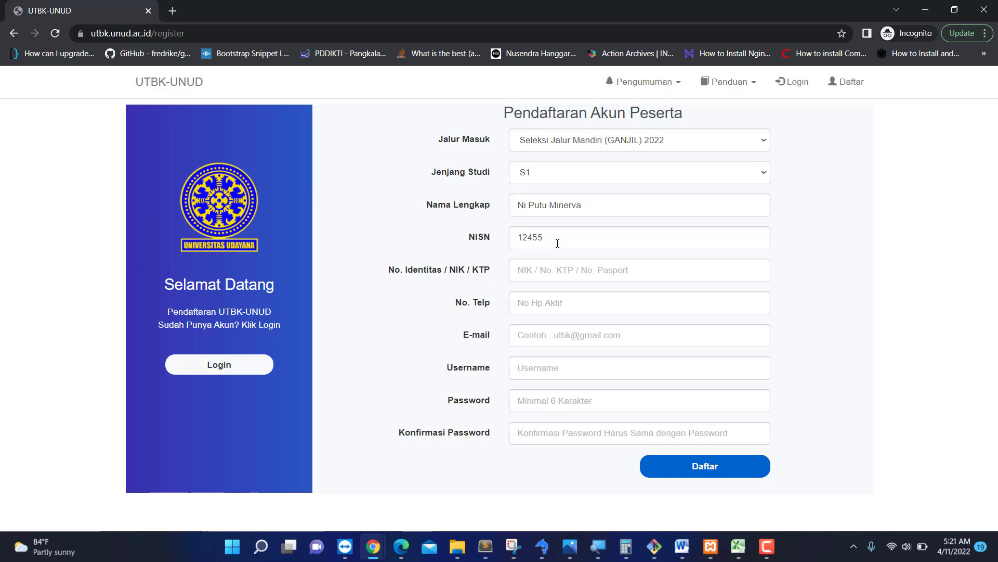
Fill the NIK and phone number from saved suggestions and choose a saved e-mail address.
click(541, 270)
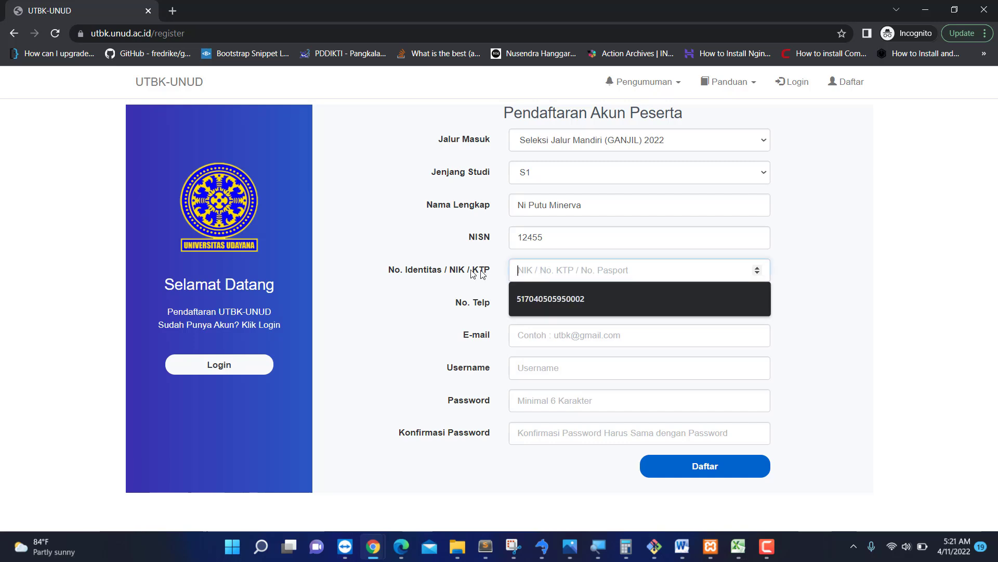
click(563, 297)
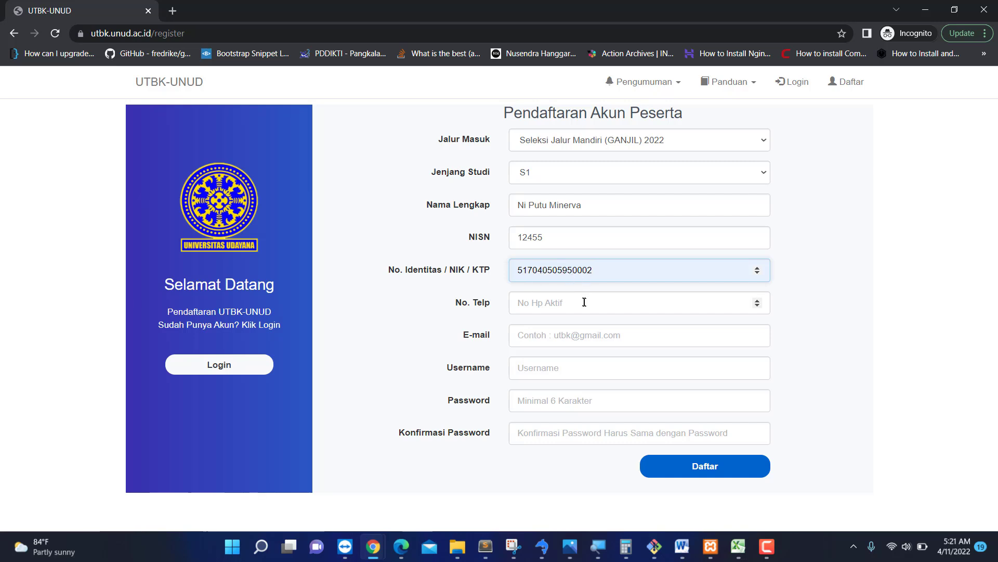
click(565, 301)
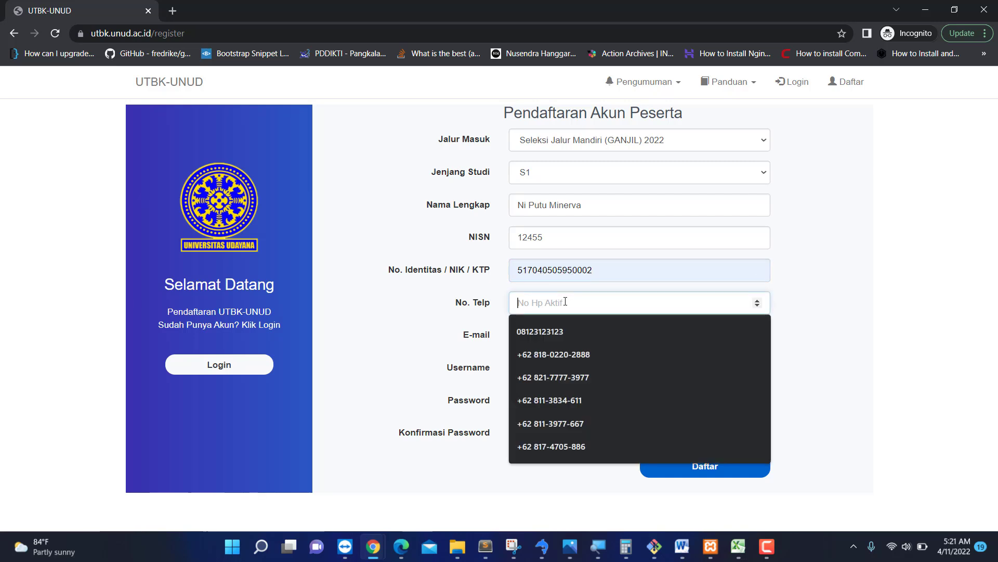
click(545, 330)
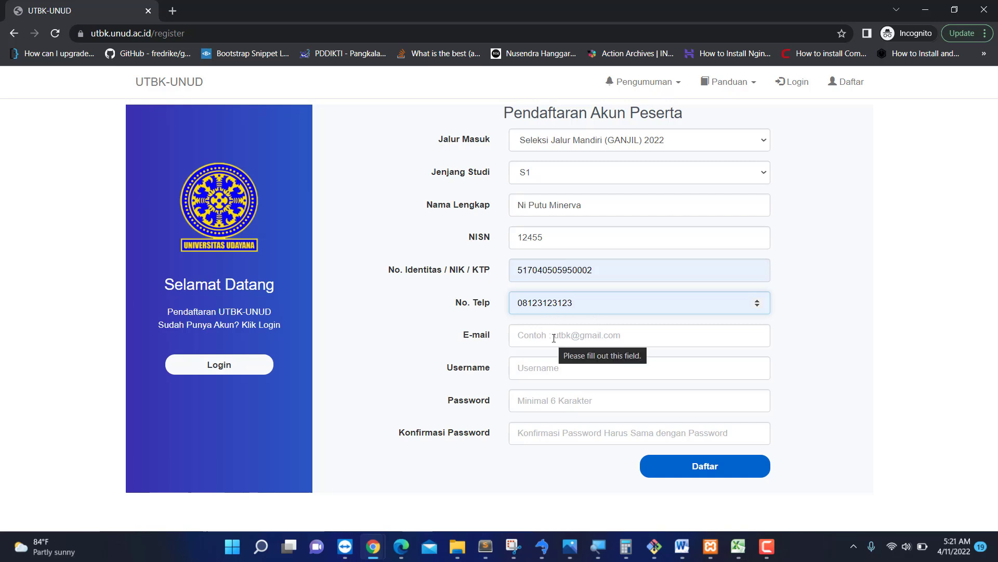
click(566, 338)
text(a)
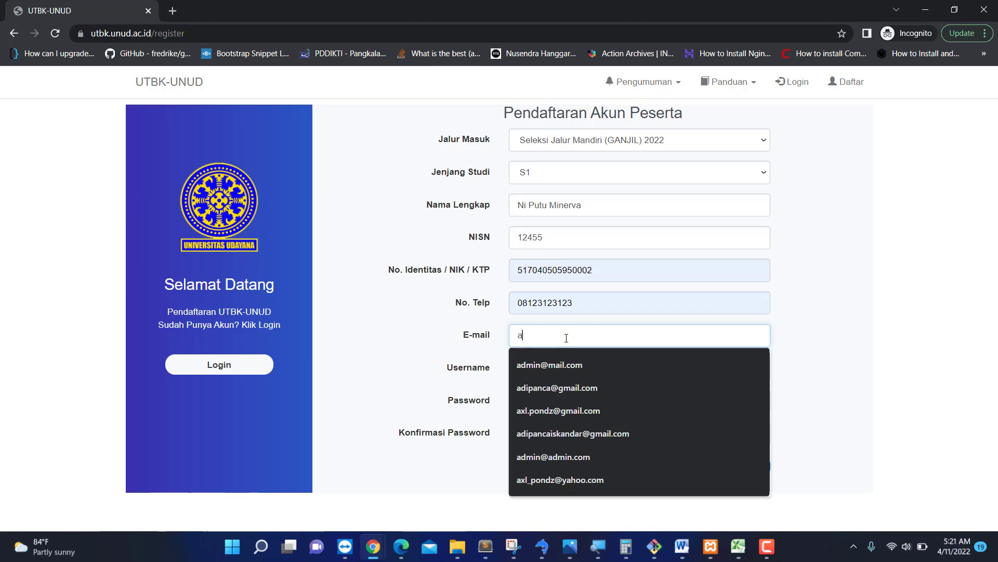
key(BackSpace)
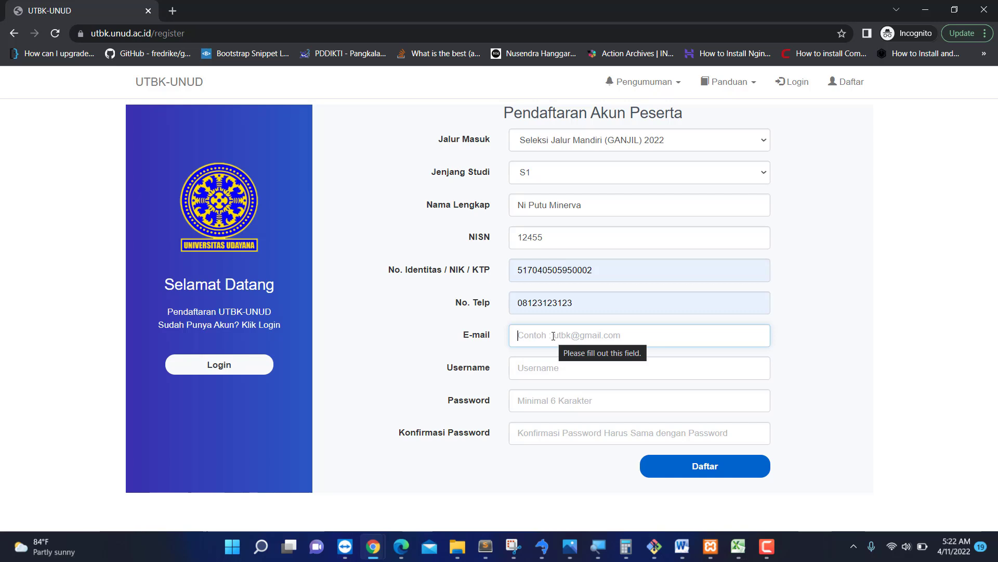
text(adipa)
key(Down)
key(Down)
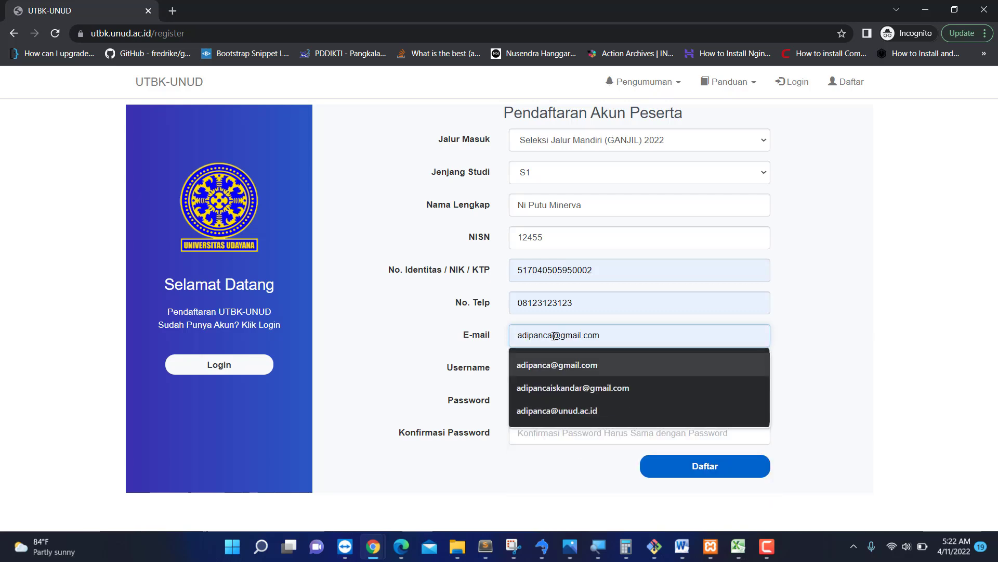
key(Tab)
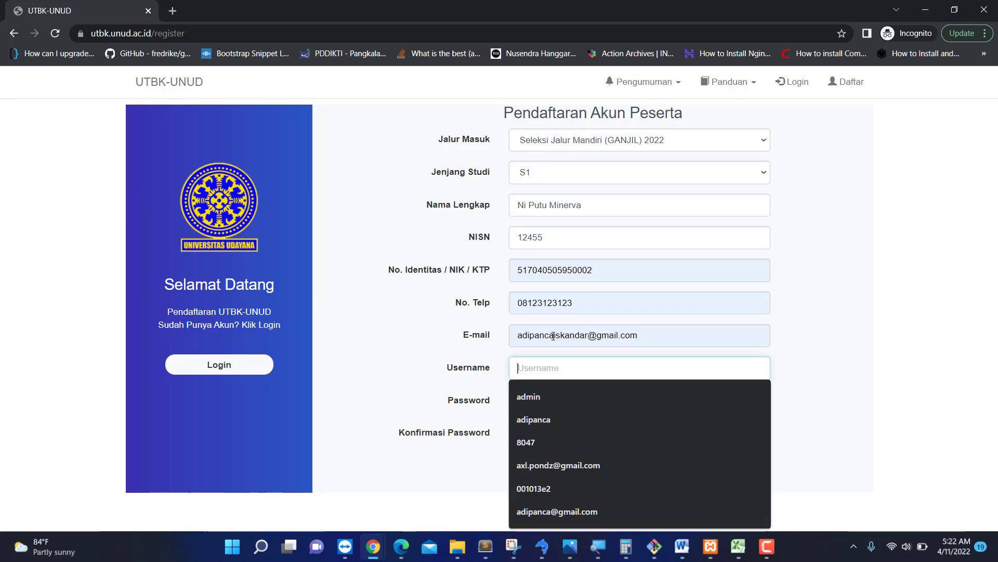
Enter a username for the account, accepting the suggested one.
click(898, 323)
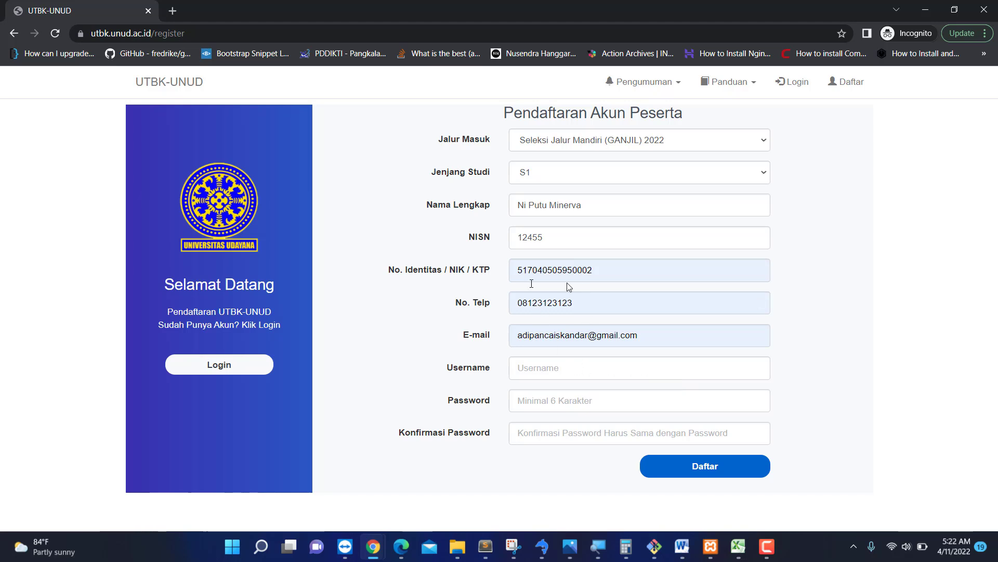
click(559, 368)
text(minerva)
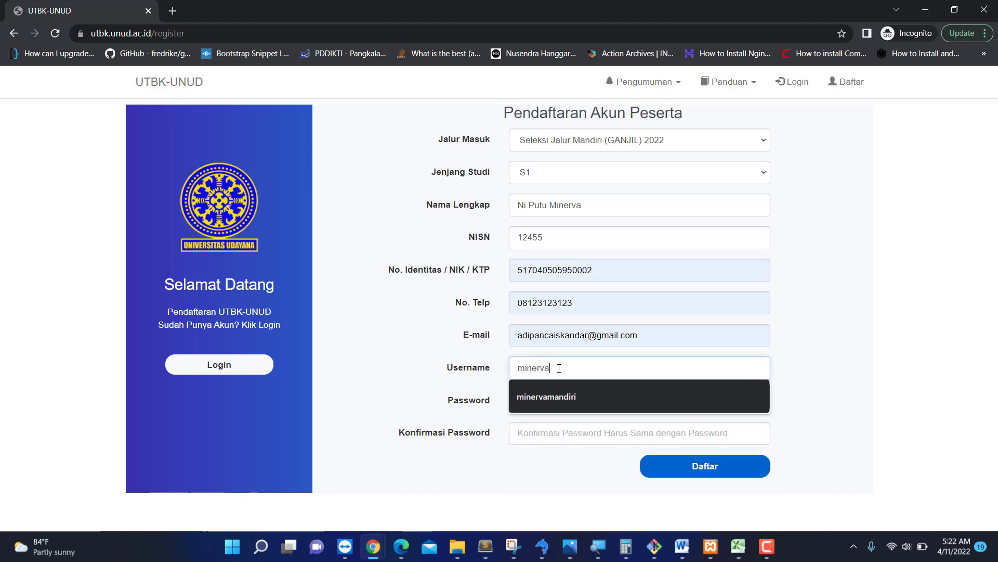
key(Tab)
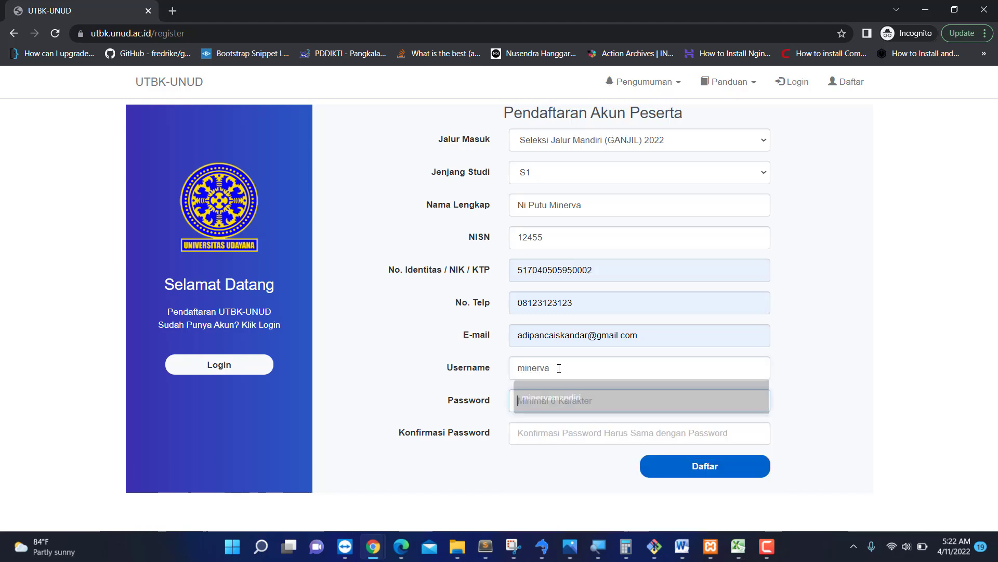
click(572, 368)
text(mandiri)
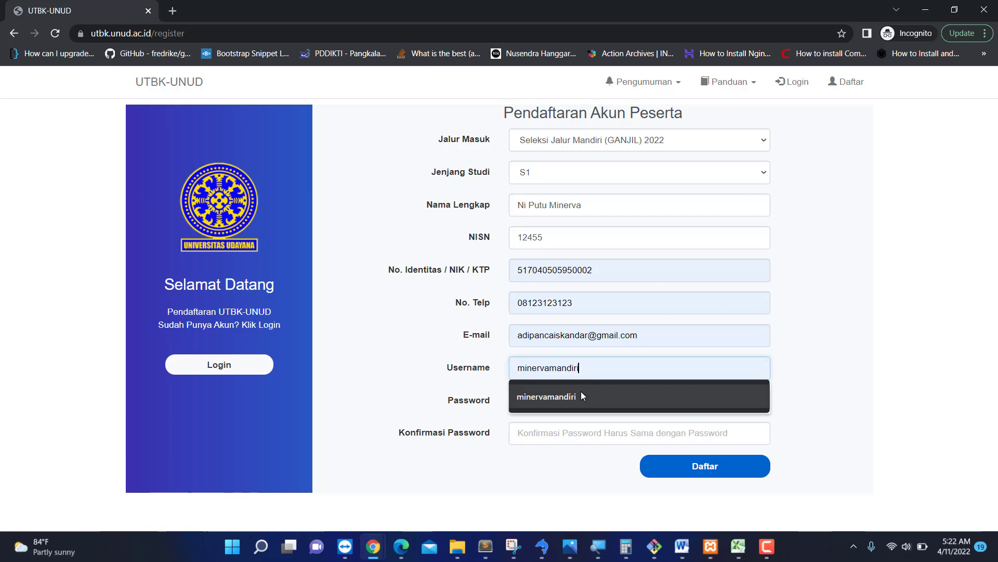
click(581, 391)
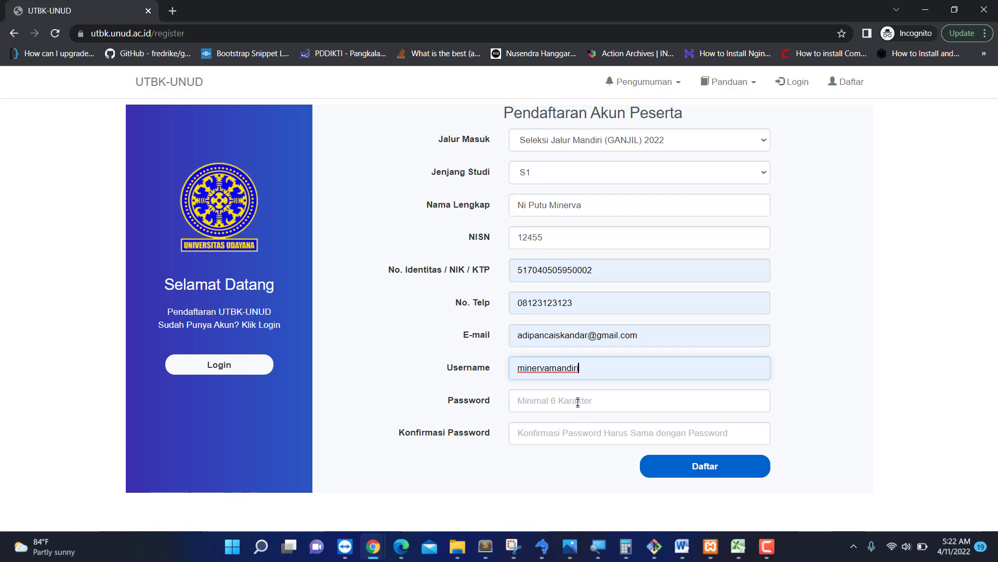
Enter the account password in Password and Konfirmasi Password and submit the form.
click(577, 401)
text(•)
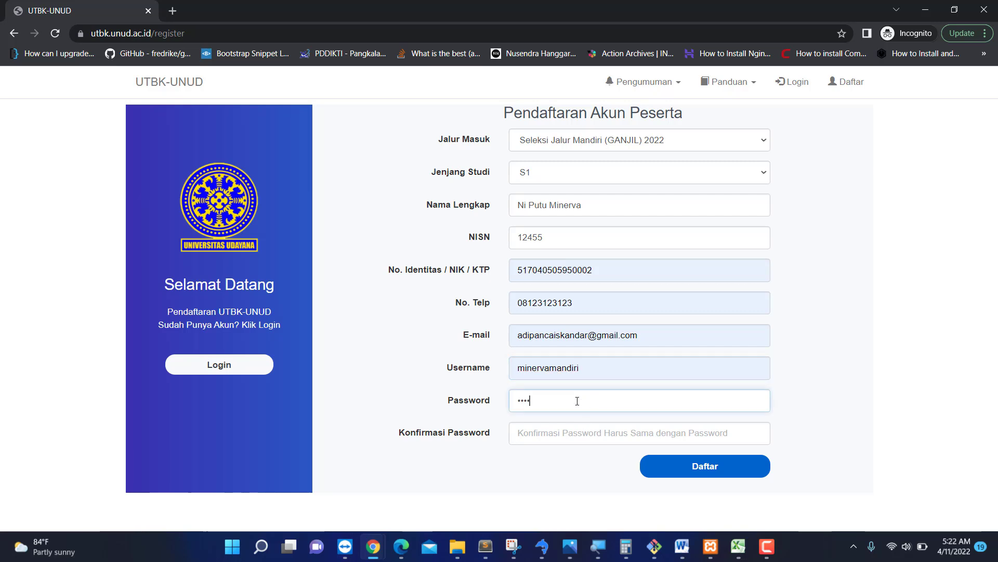
text(••••••••••)
key(Tab)
text(••••)
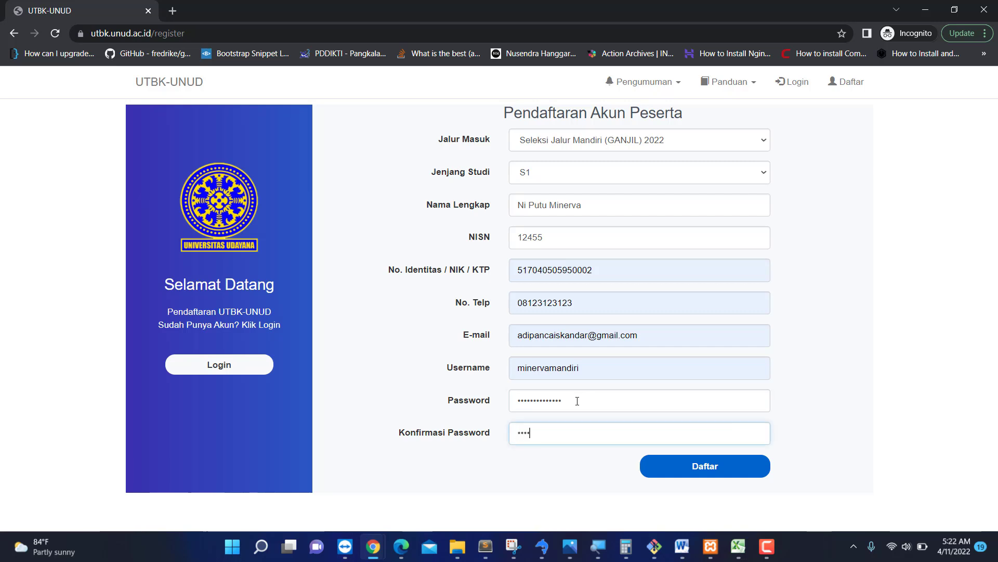
text(••••••••••)
click(691, 471)
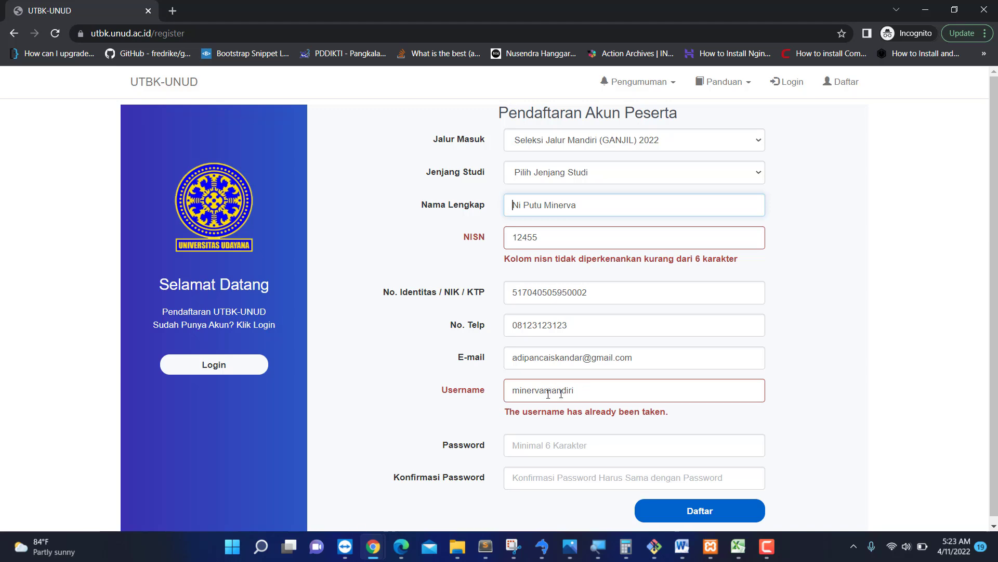
Set Jenjang Studi back to S1, use a six-digit NISN, and replace the taken username.
drag(575, 391, 450, 404)
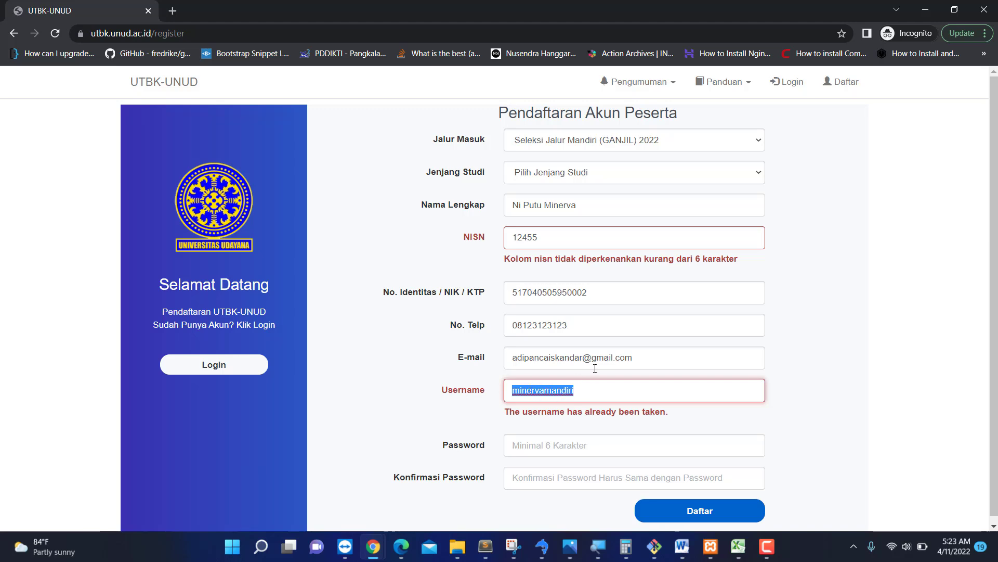
click(560, 177)
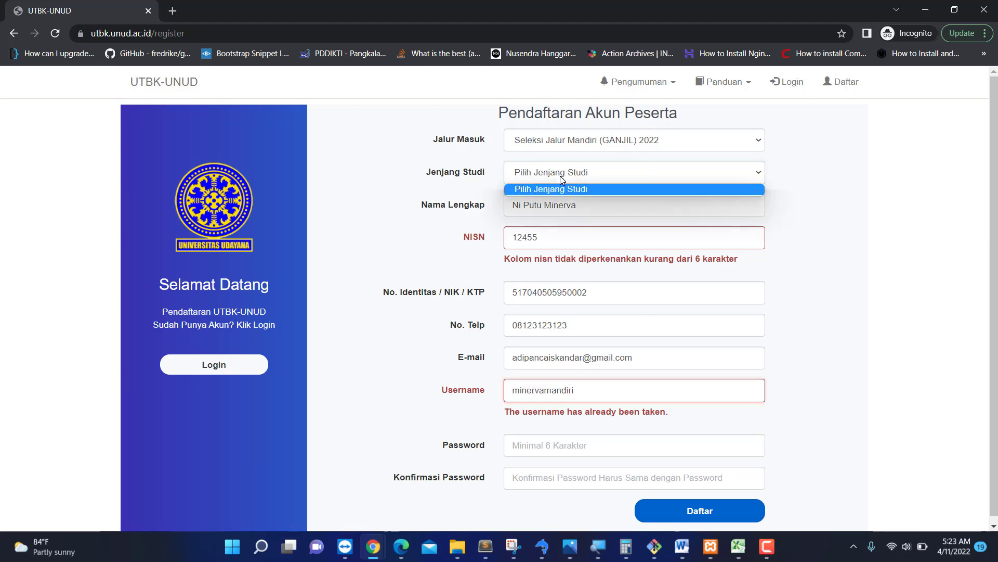
click(560, 201)
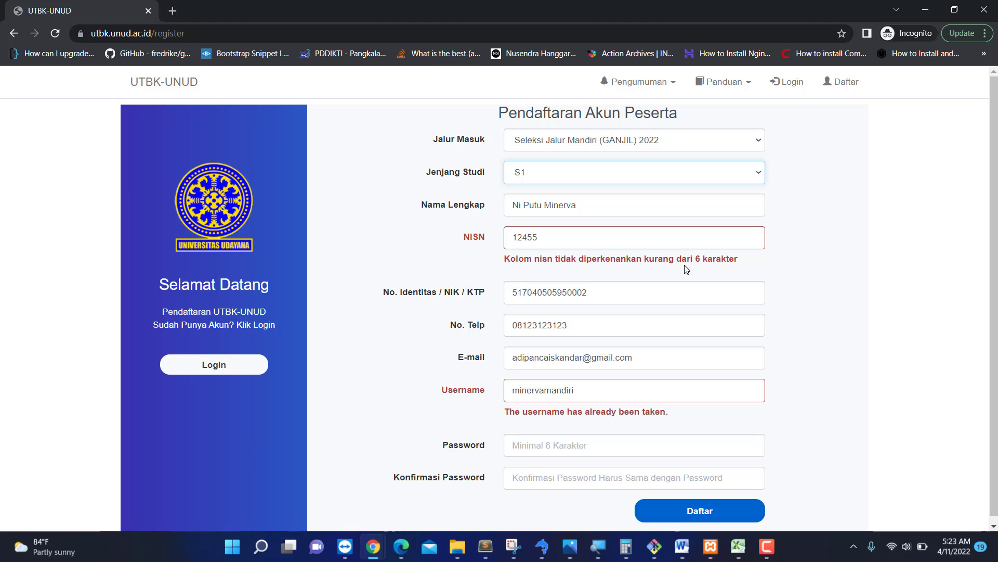
click(632, 238)
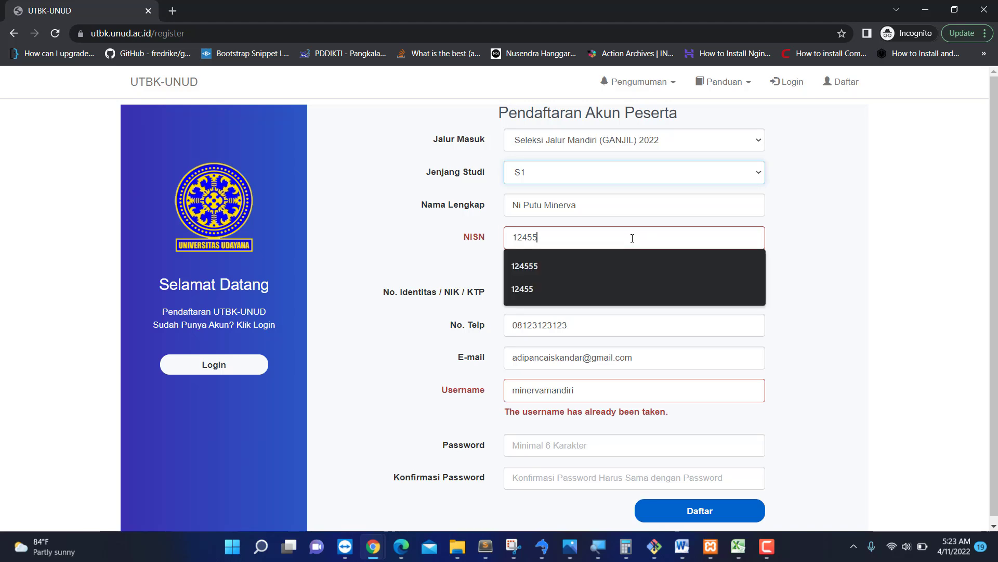
click(584, 260)
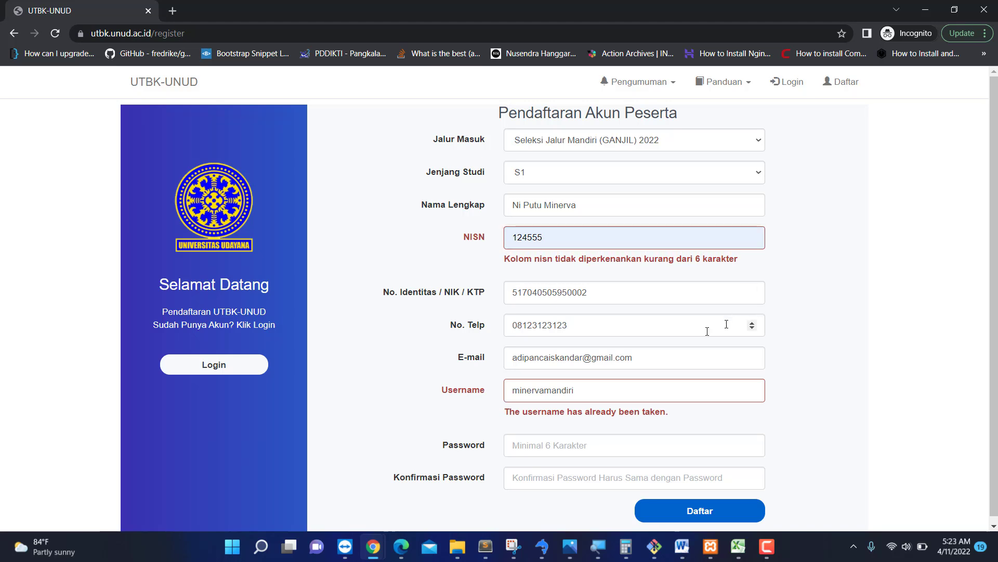
click(586, 391)
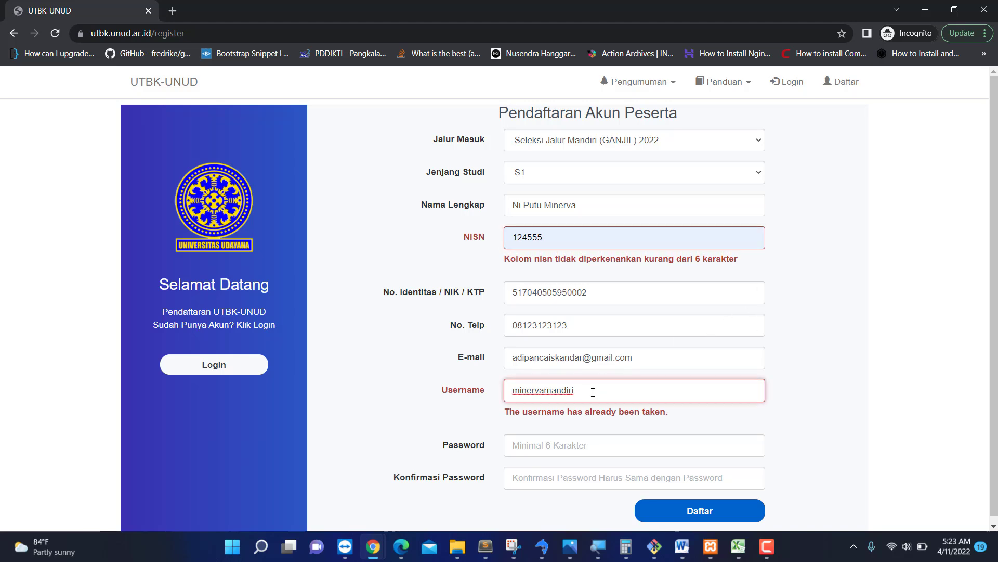
drag(593, 392, 430, 396)
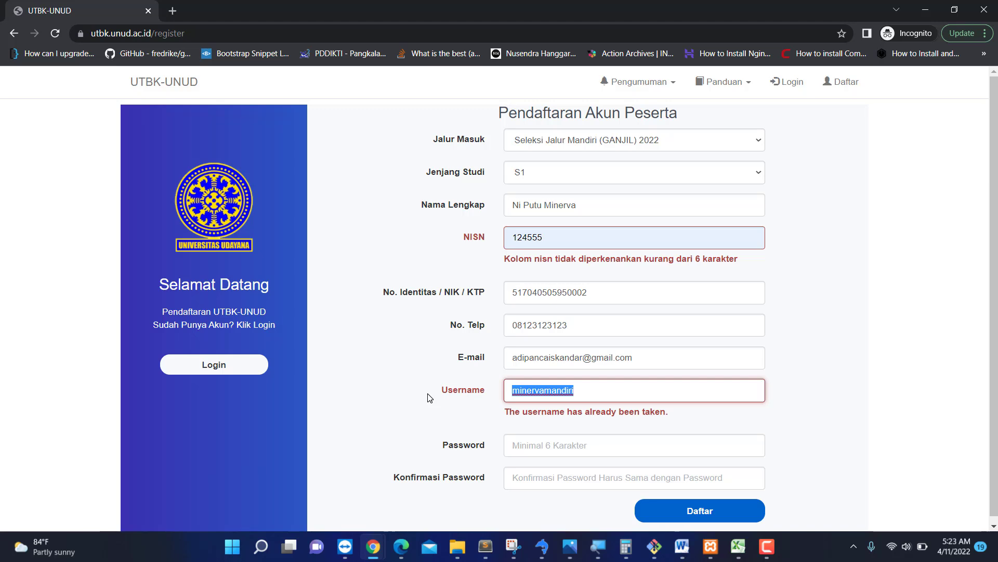
text(mi)
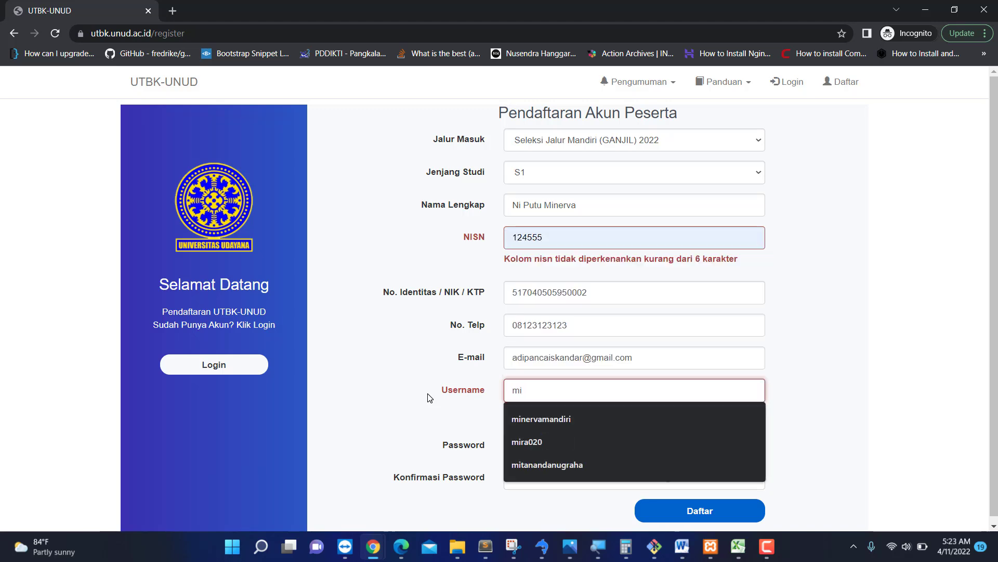
text(nerva)
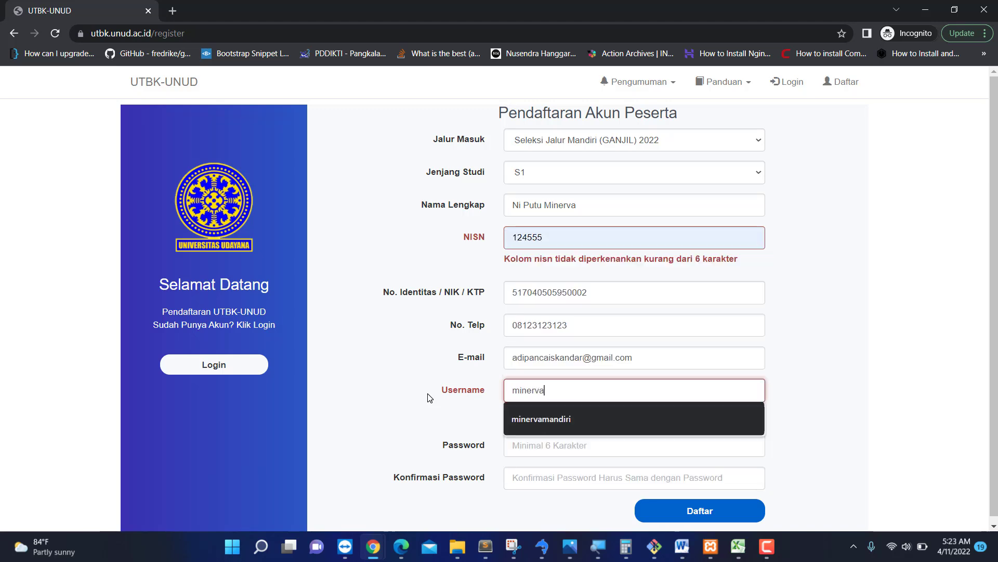
text(202)
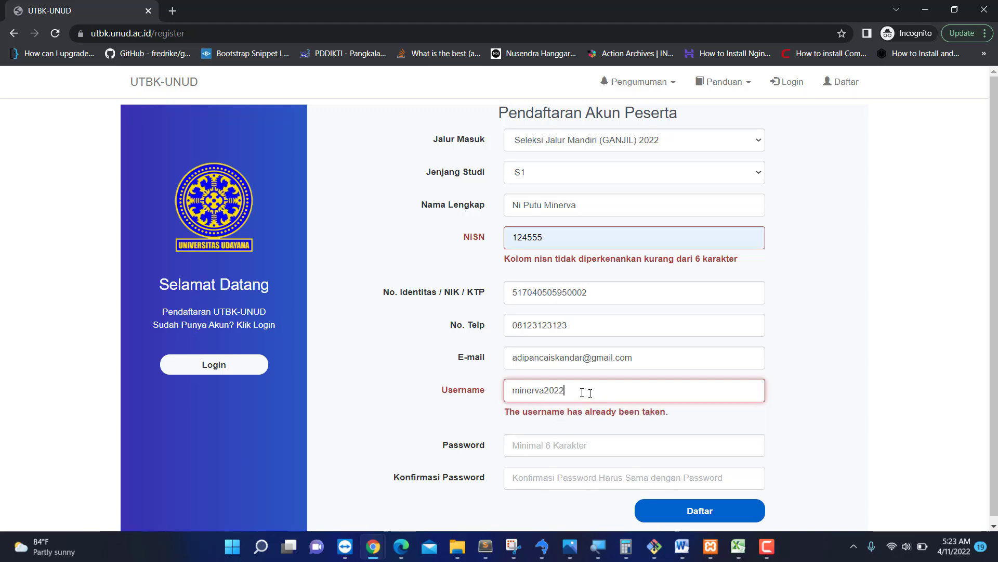
text(2)
Retype the account password in both password fields and resubmit the registration.
click(553, 446)
text(123)
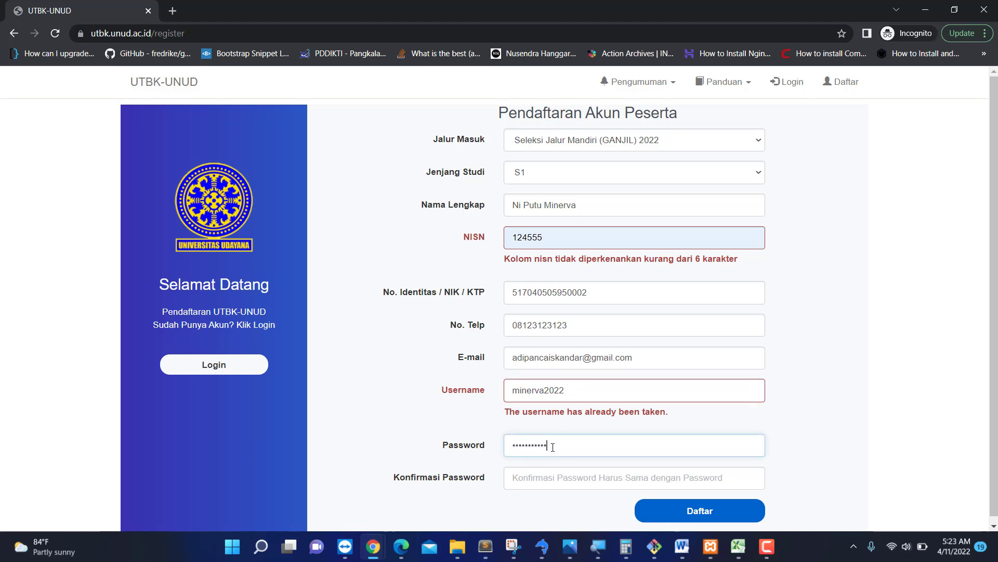
click(516, 477)
text(12)
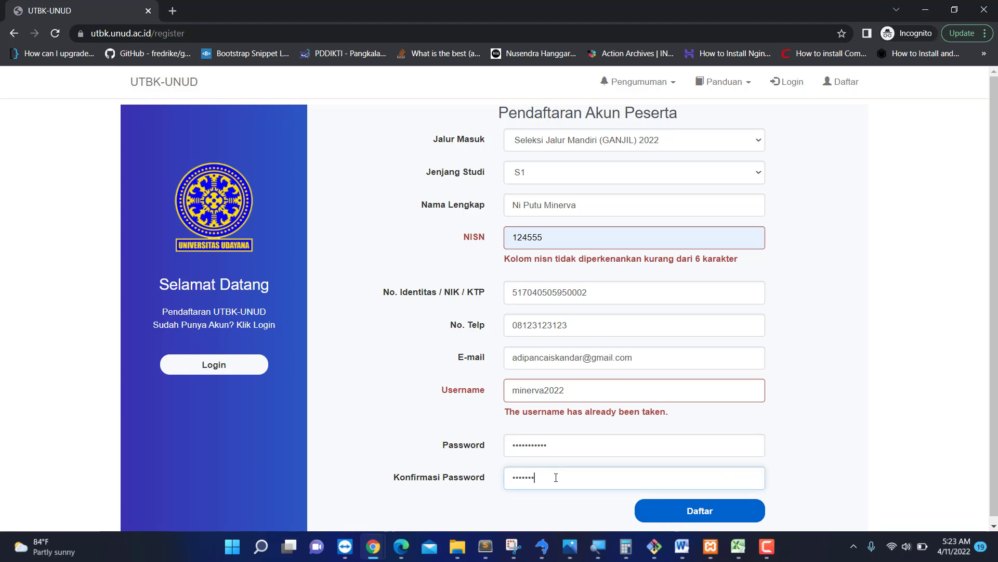
text(345678901)
click(709, 509)
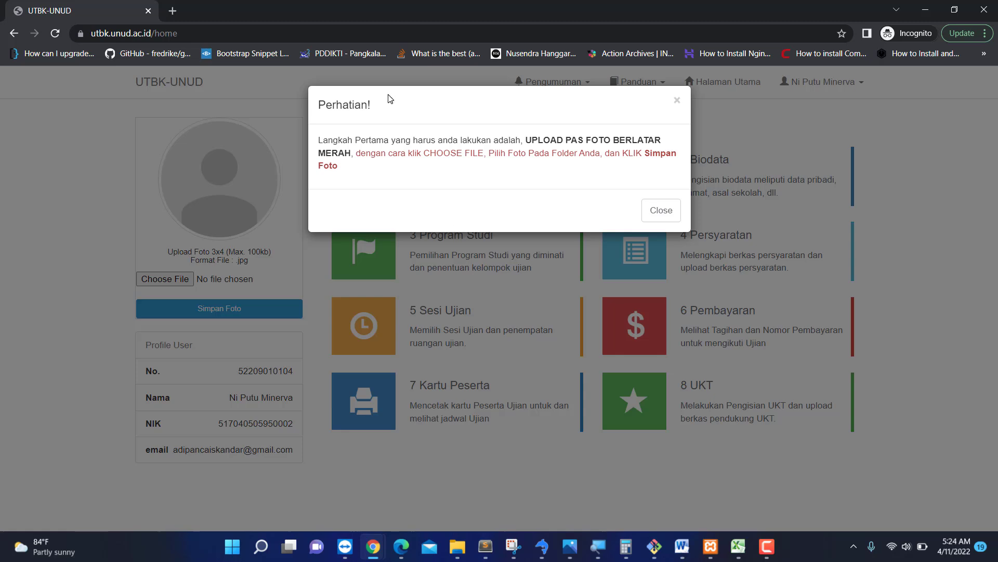
Read the Perhatian notice about the red-background photo and close it.
drag(319, 140, 675, 164)
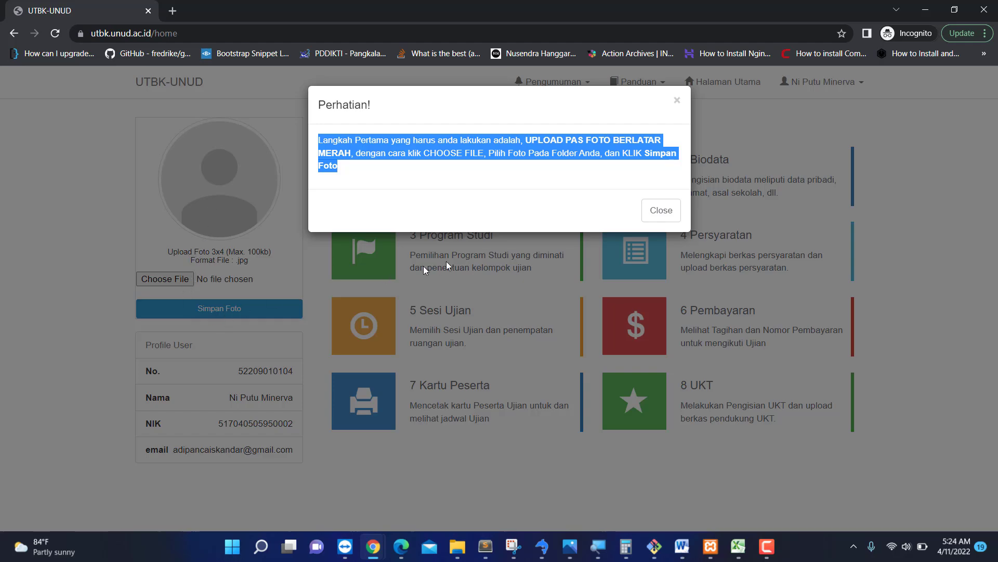
click(660, 209)
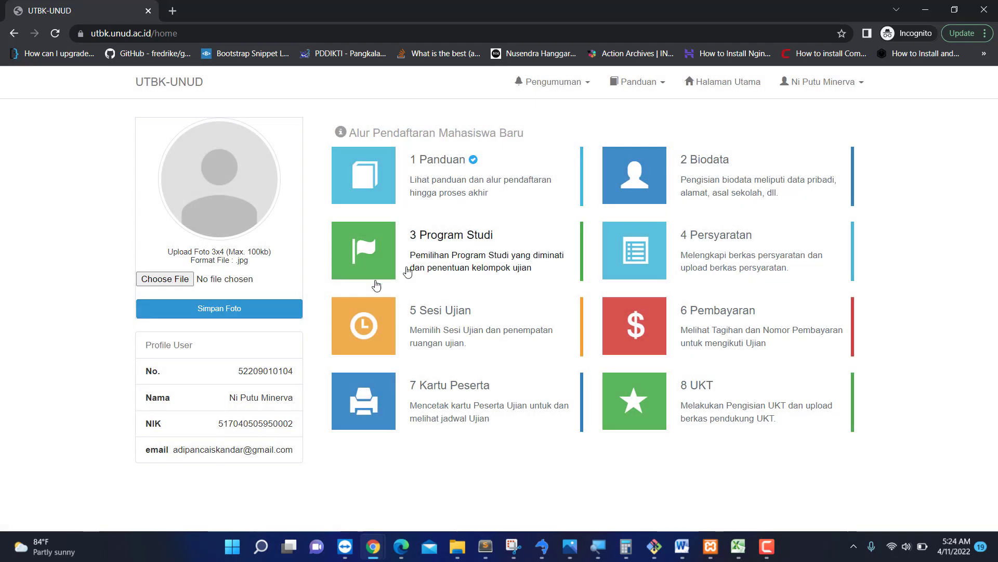
Upload the red-background portrait jpg from Pictures and save it with Simpan Foto.
click(170, 280)
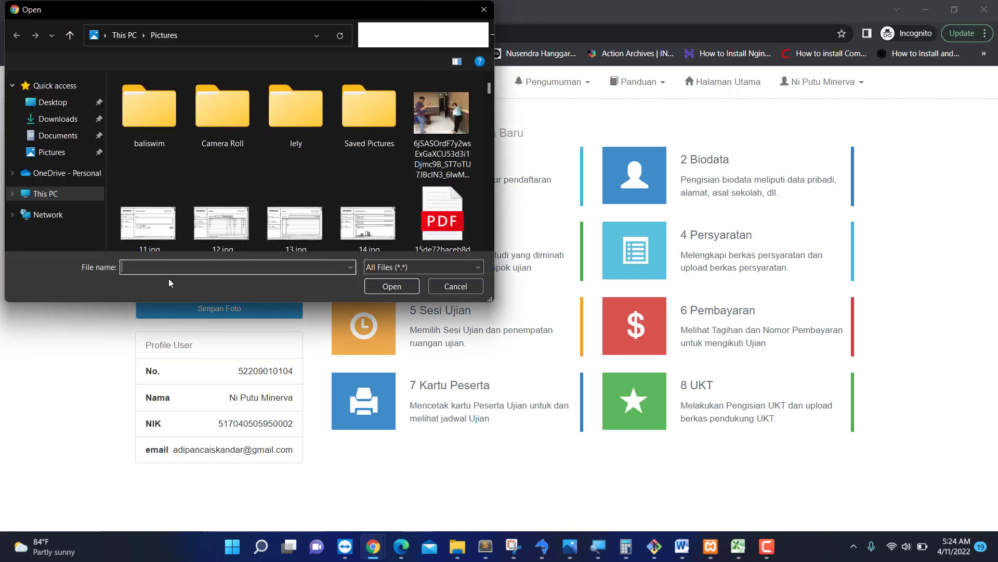
click(57, 153)
scroll(248, 181, down, 5)
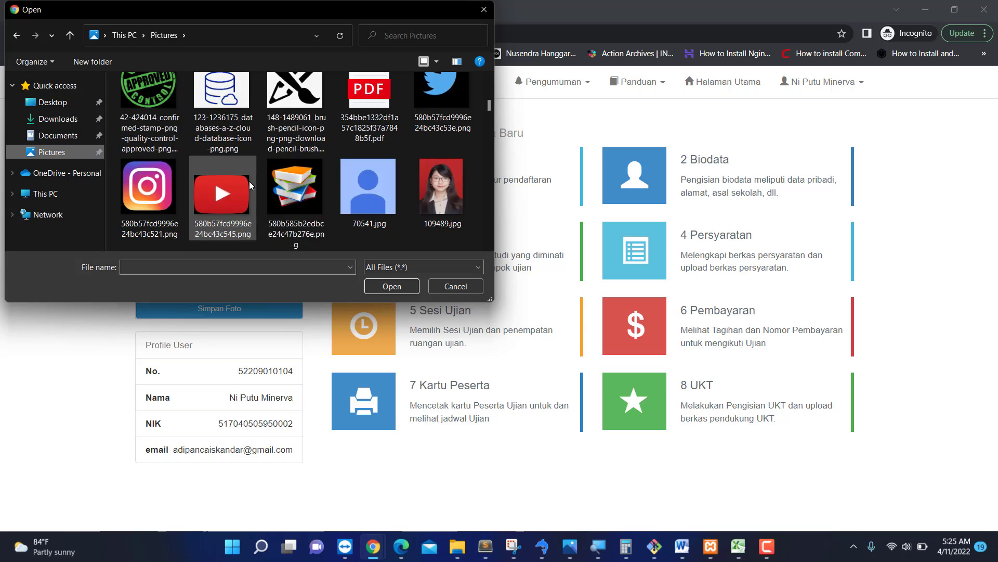
scroll(297, 174, down, 8)
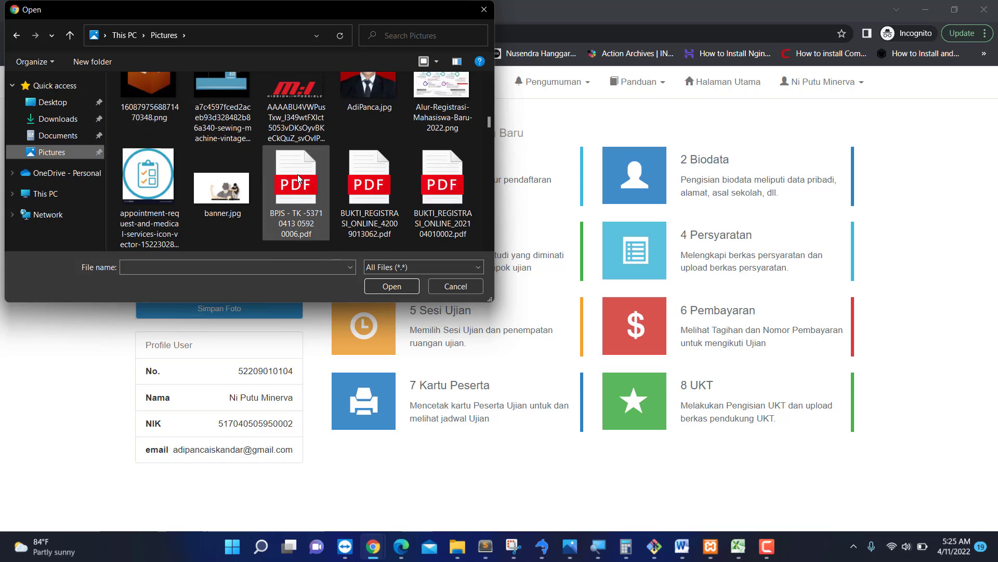
scroll(297, 174, down, 8)
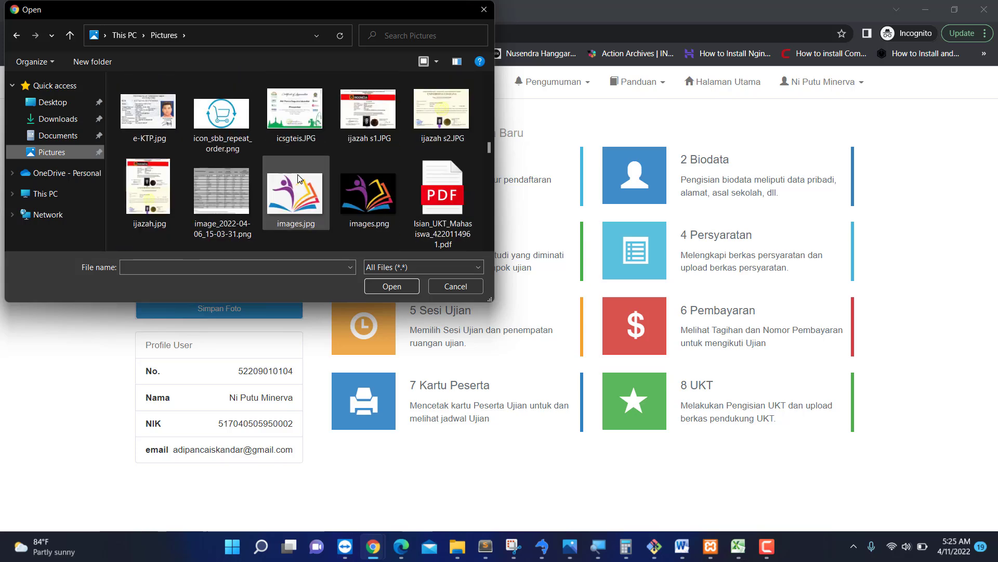
scroll(298, 176, down, 8)
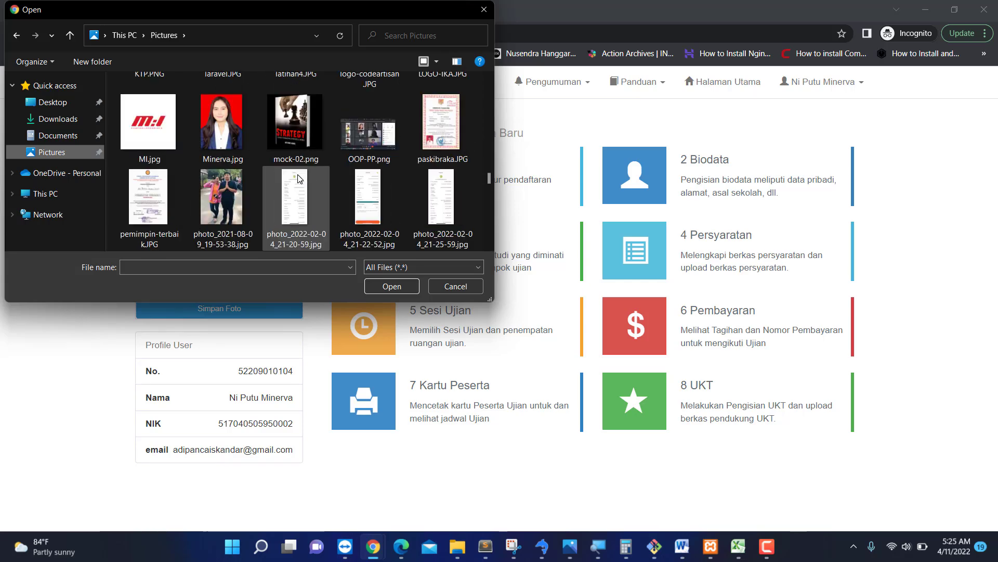
click(230, 141)
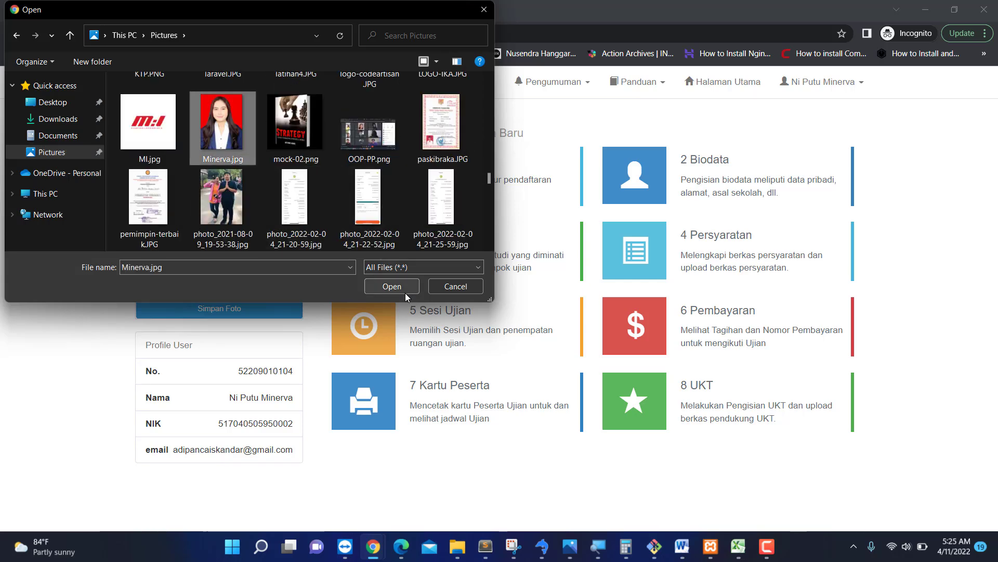
click(392, 286)
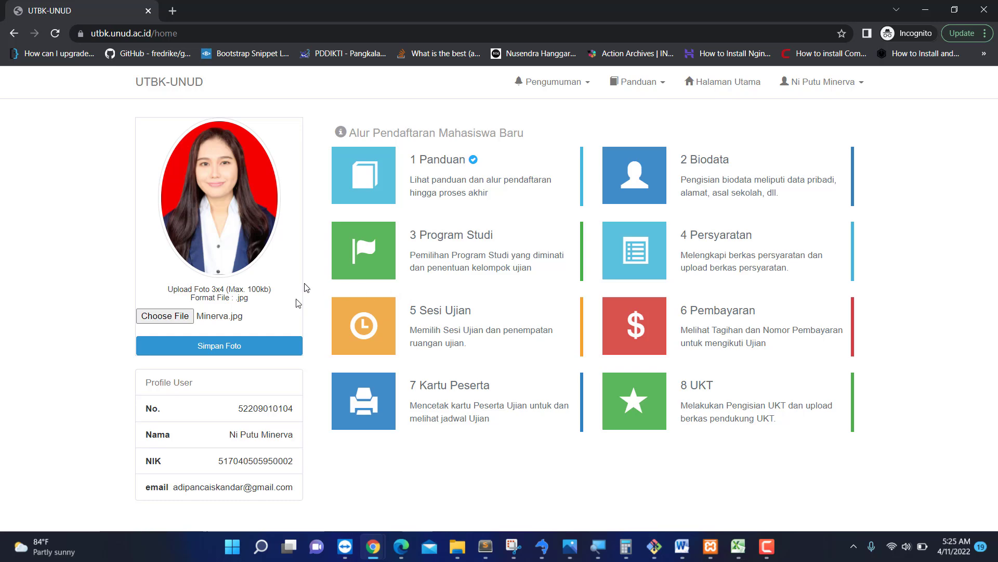
click(252, 353)
Reload the dashboard, read through the Panduan guide, then return via Halaman Utama.
click(60, 34)
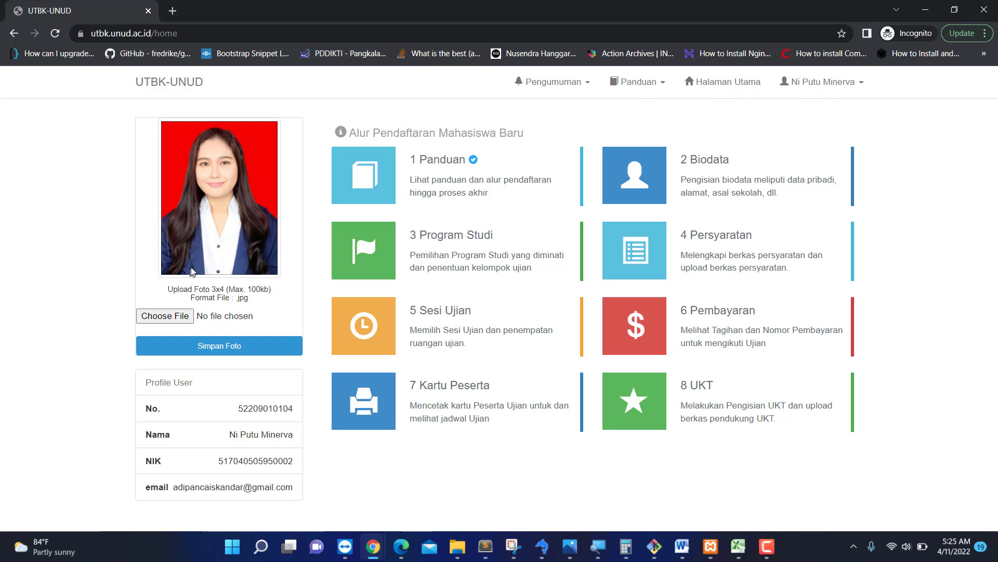
click(437, 169)
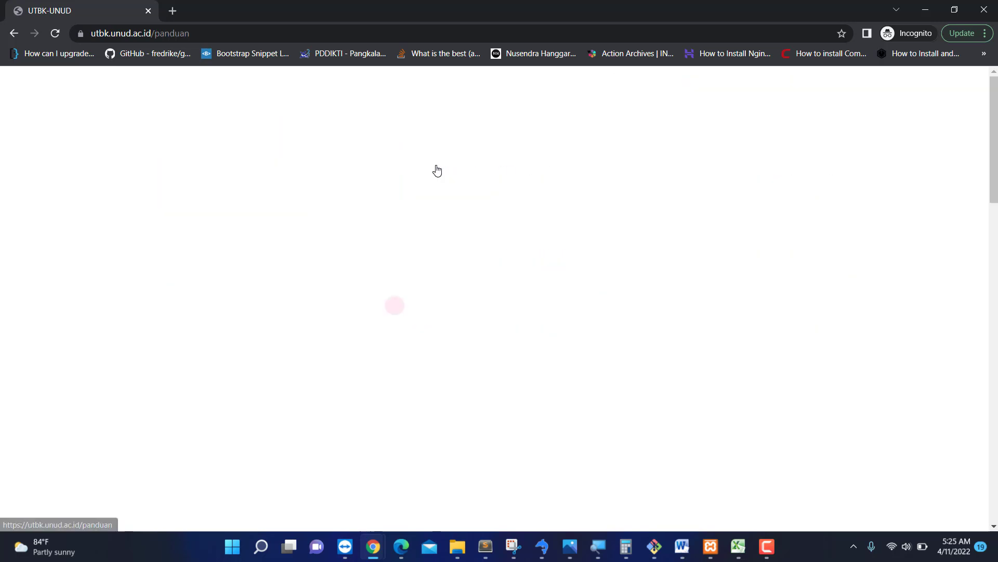
scroll(478, 334, down, 10)
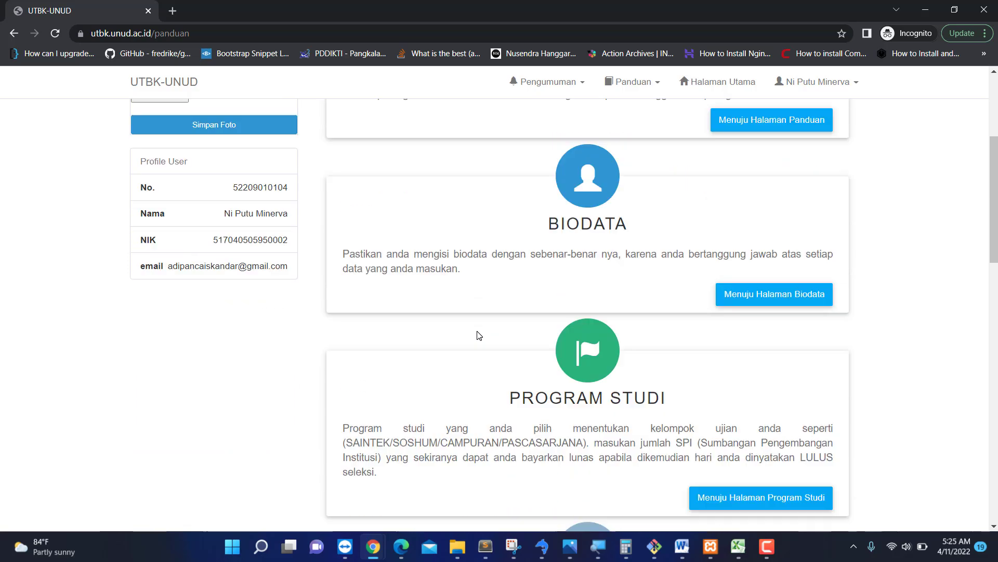
scroll(479, 334, down, 11)
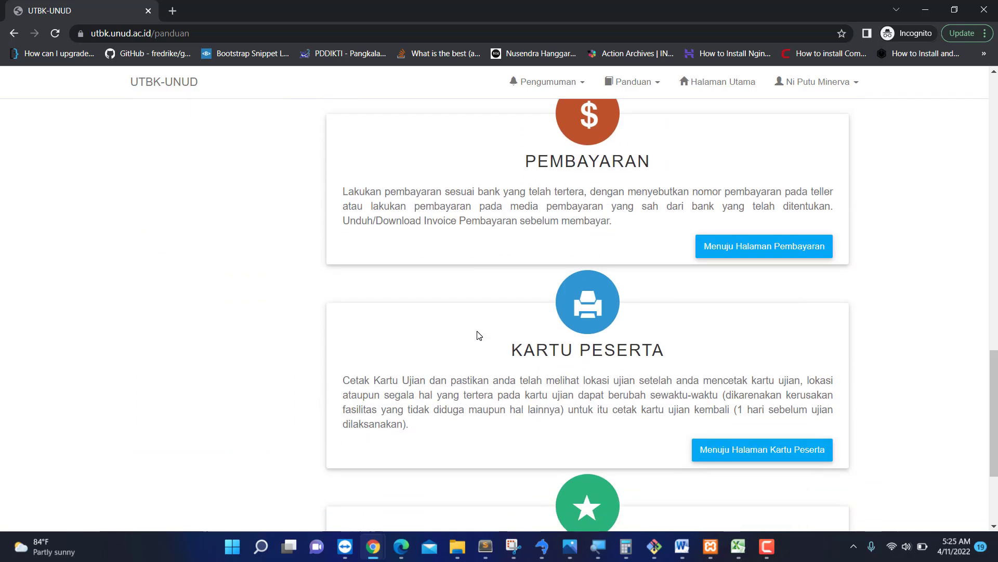
scroll(479, 335, up, 18)
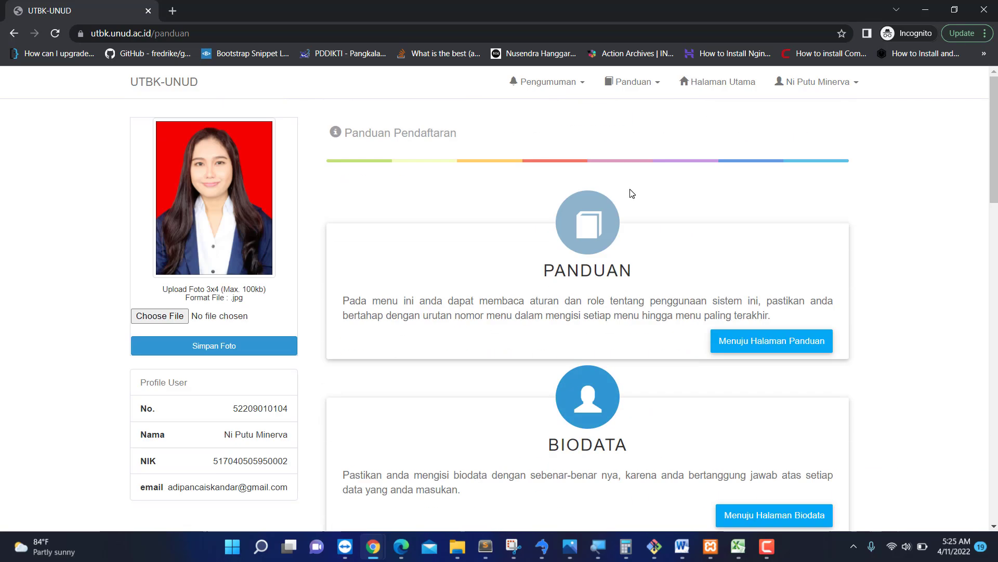
click(706, 83)
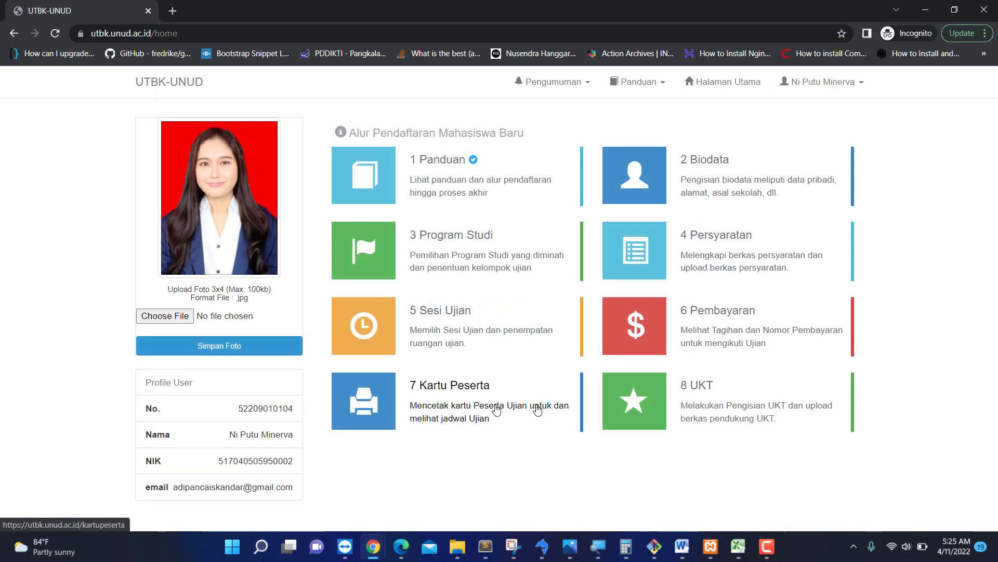
click(453, 246)
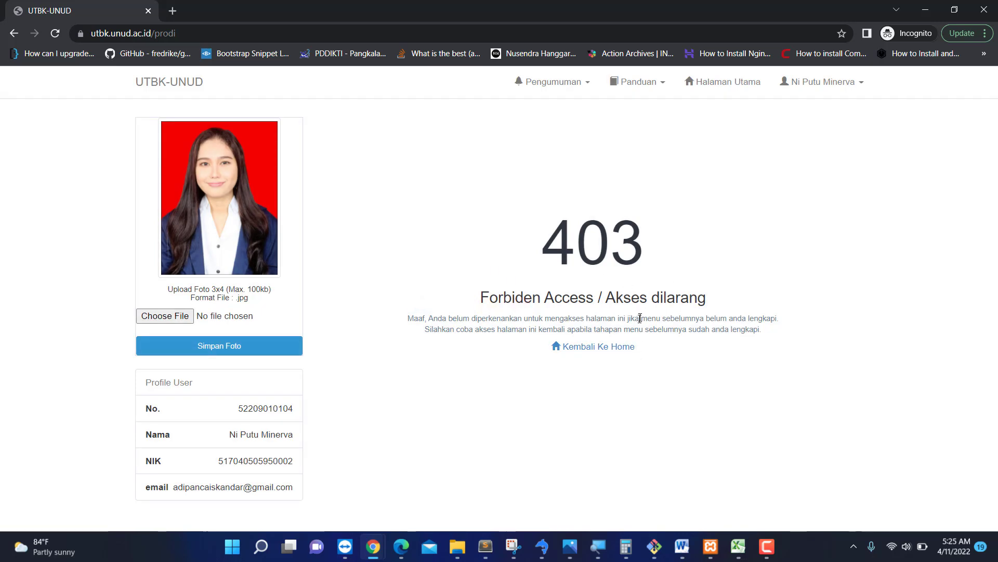
click(590, 347)
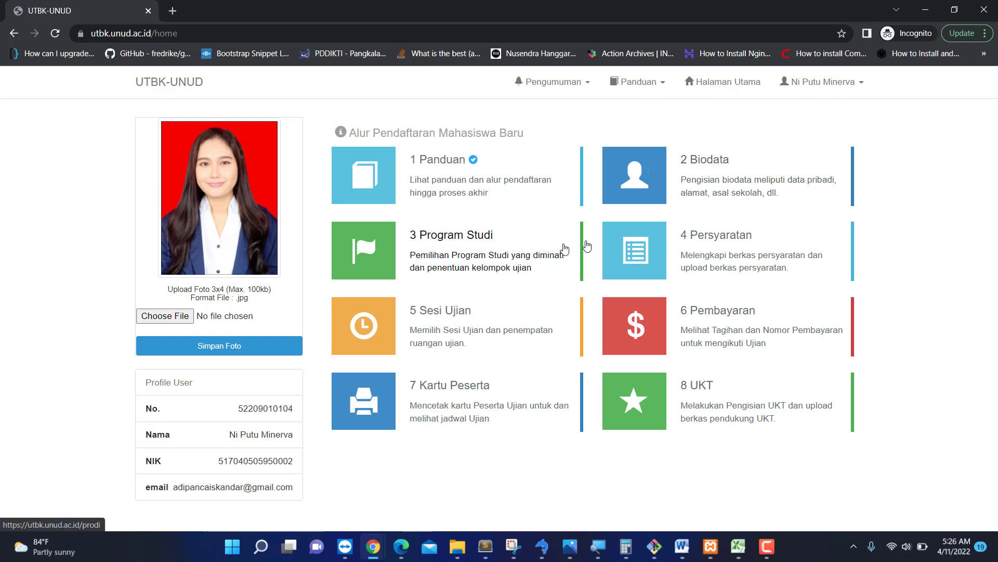
Open the 2 Biodata form and fill Tempat Lahir with Denpasar.
click(649, 184)
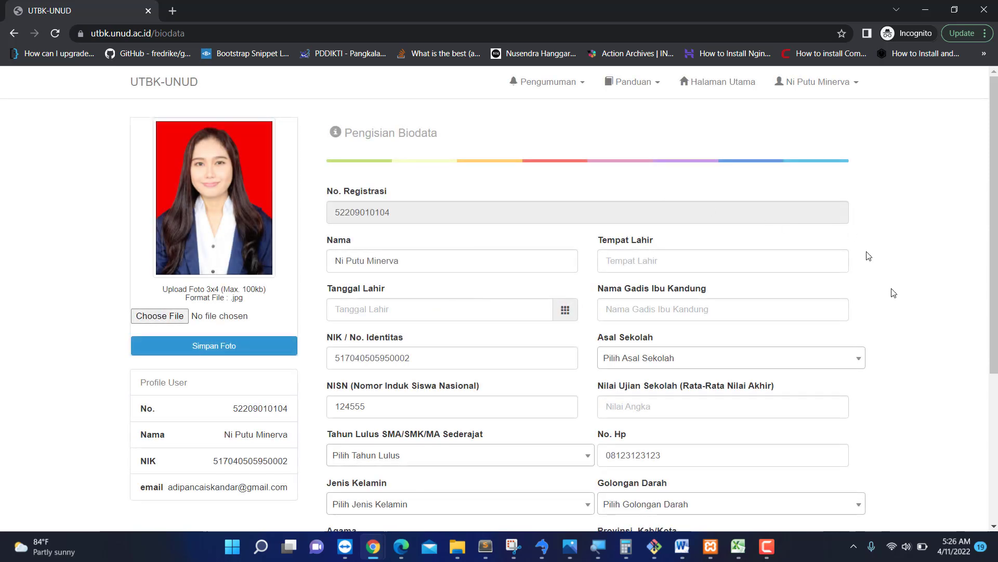
scroll(909, 350, down, 5)
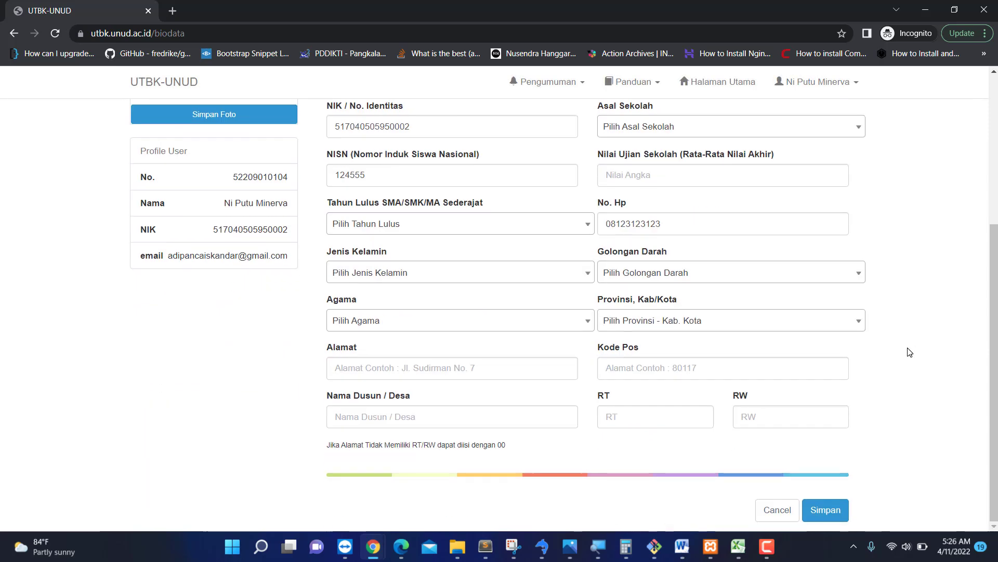
scroll(910, 352, up, 3)
scroll(909, 352, up, 1)
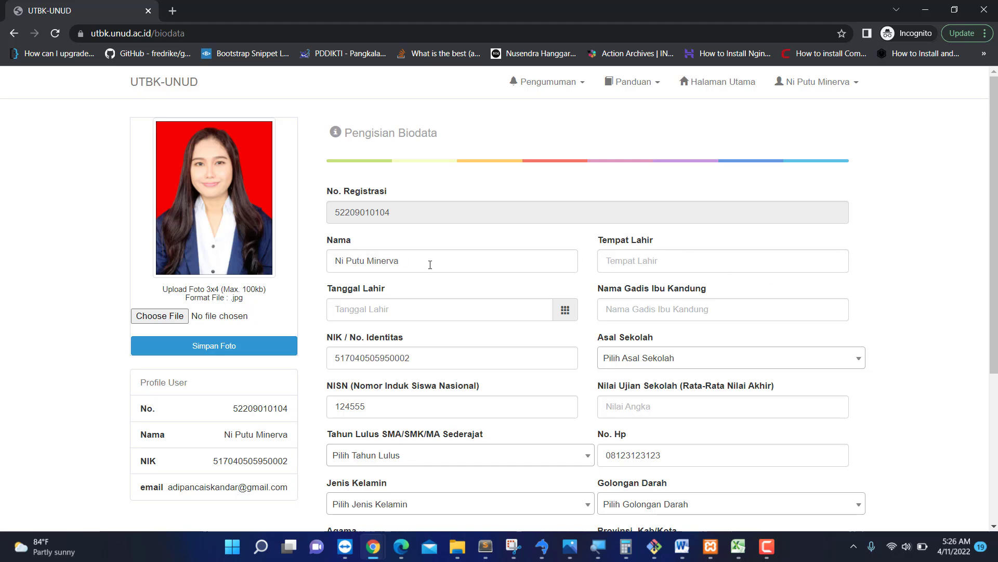
drag(430, 265, 313, 252)
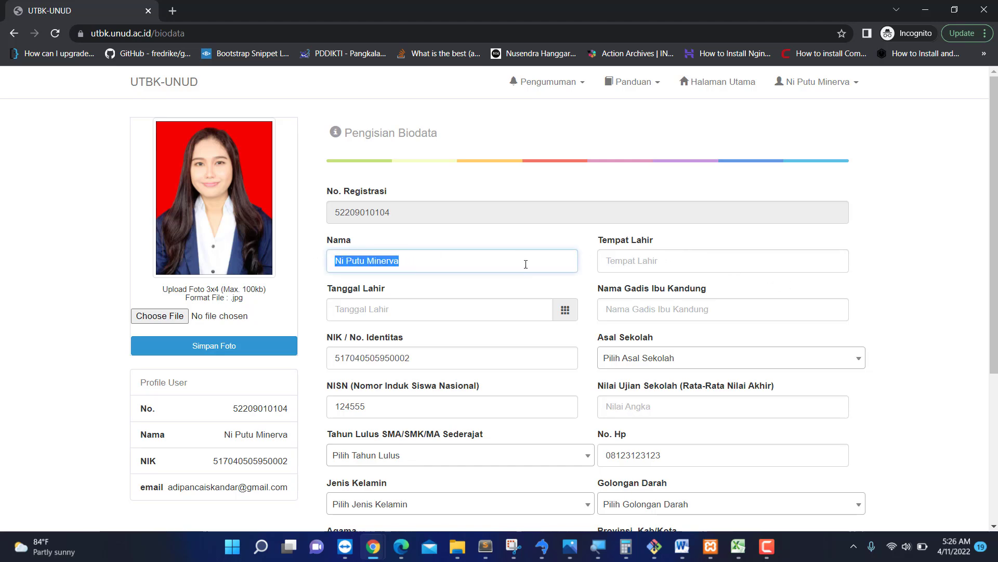
click(651, 263)
click(656, 286)
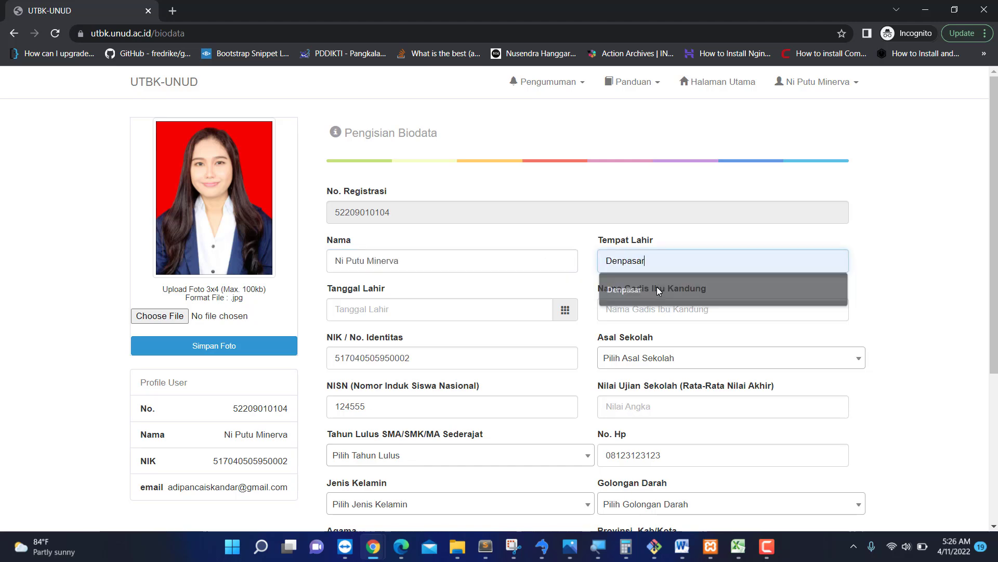
click(416, 309)
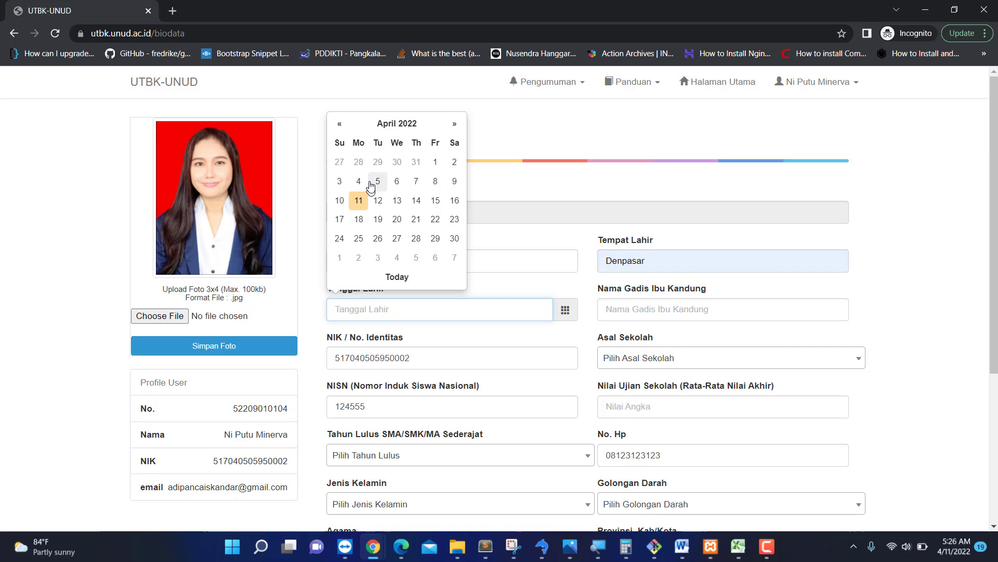
Dismiss the age warning and set Tanggal Lahir to 1 January 2001 in the datepicker.
click(435, 167)
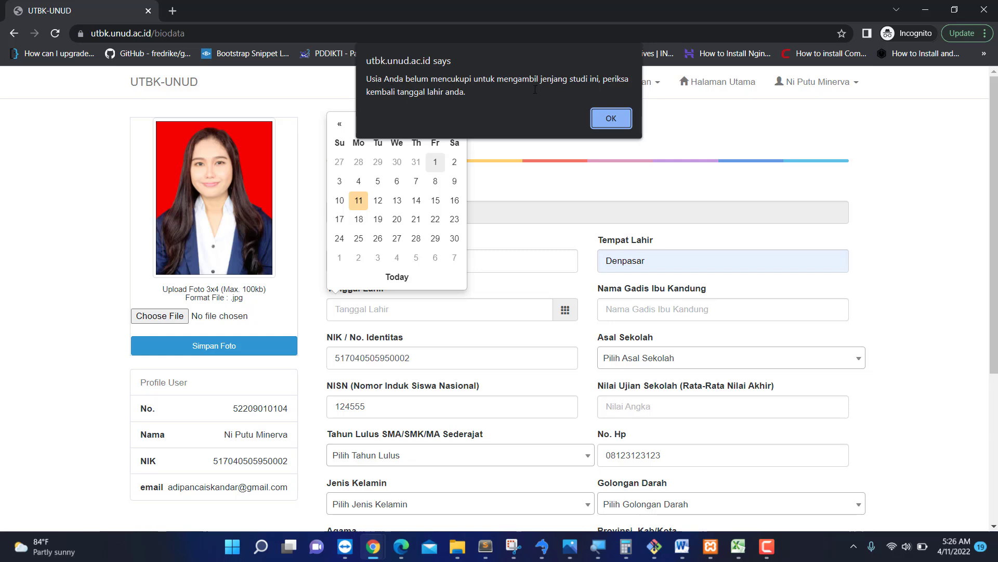
click(597, 116)
click(391, 304)
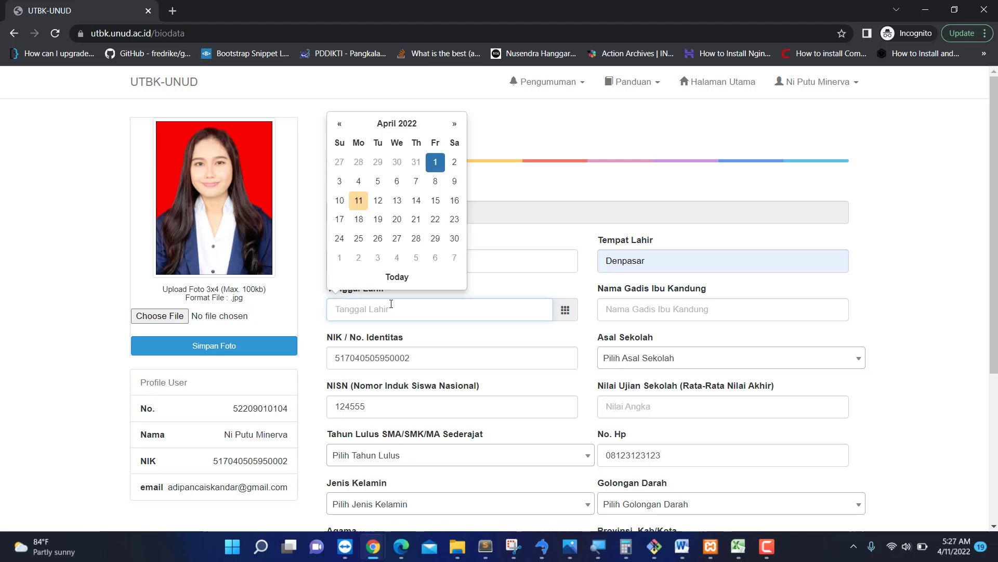
click(401, 125)
click(395, 140)
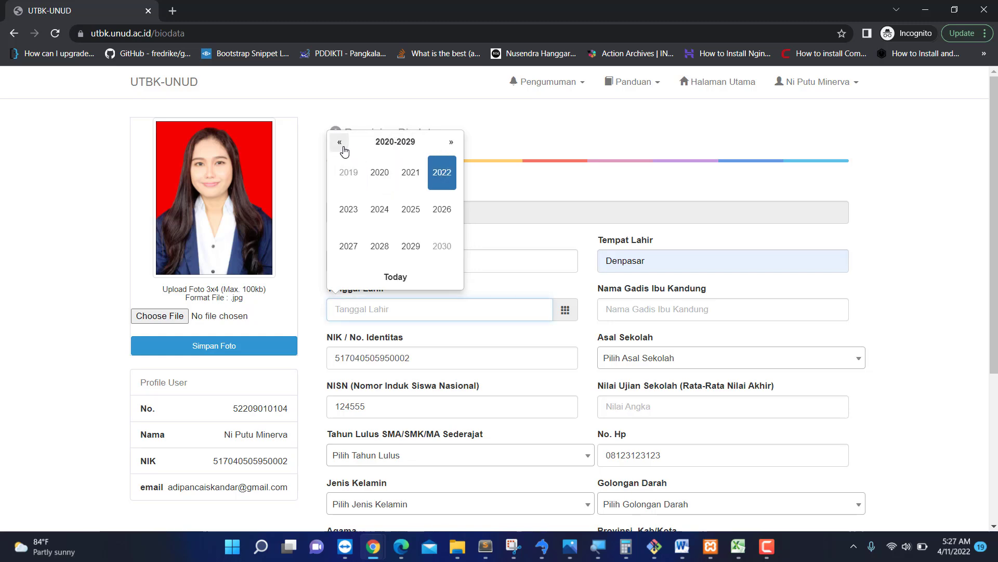
click(342, 148)
click(342, 147)
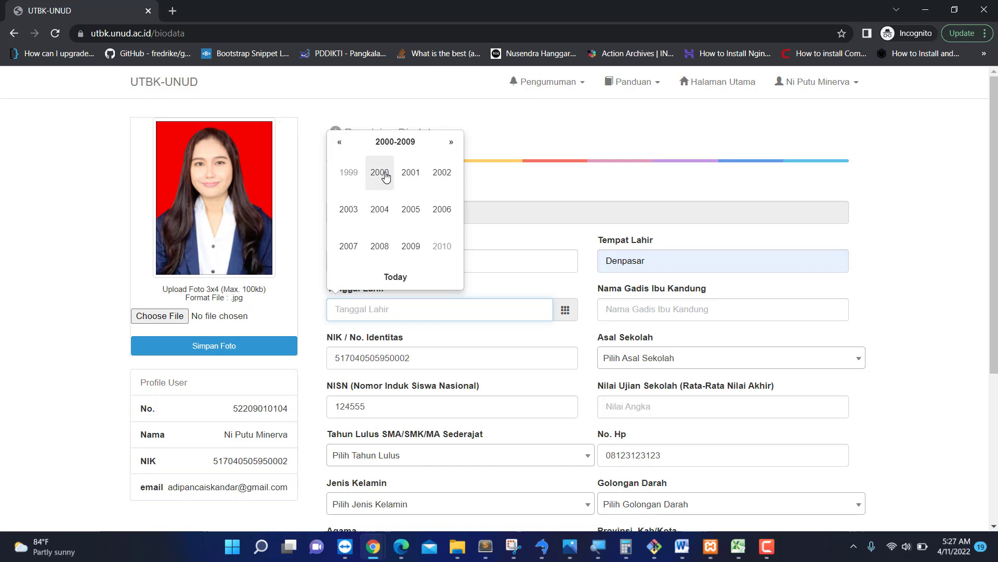
click(410, 179)
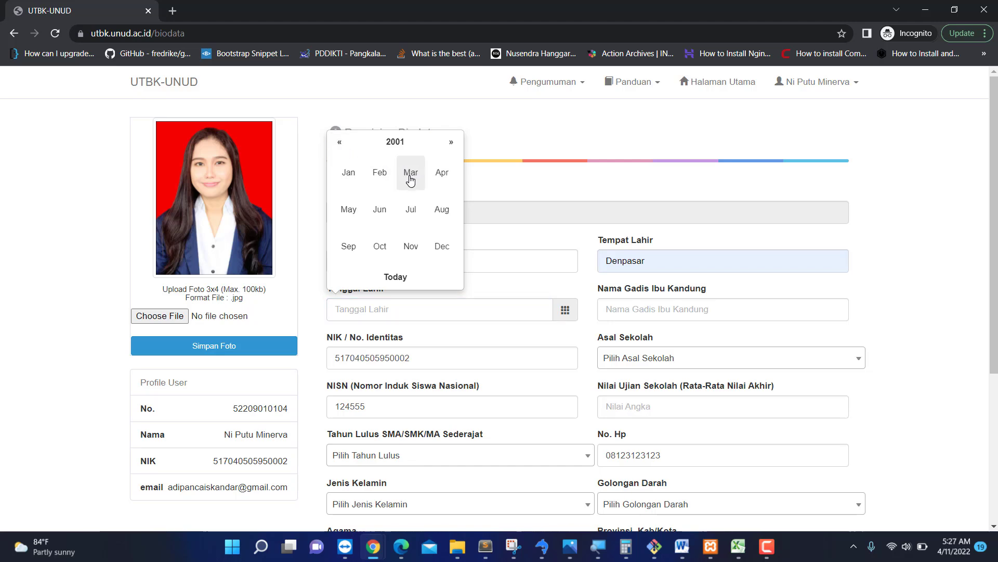
click(350, 177)
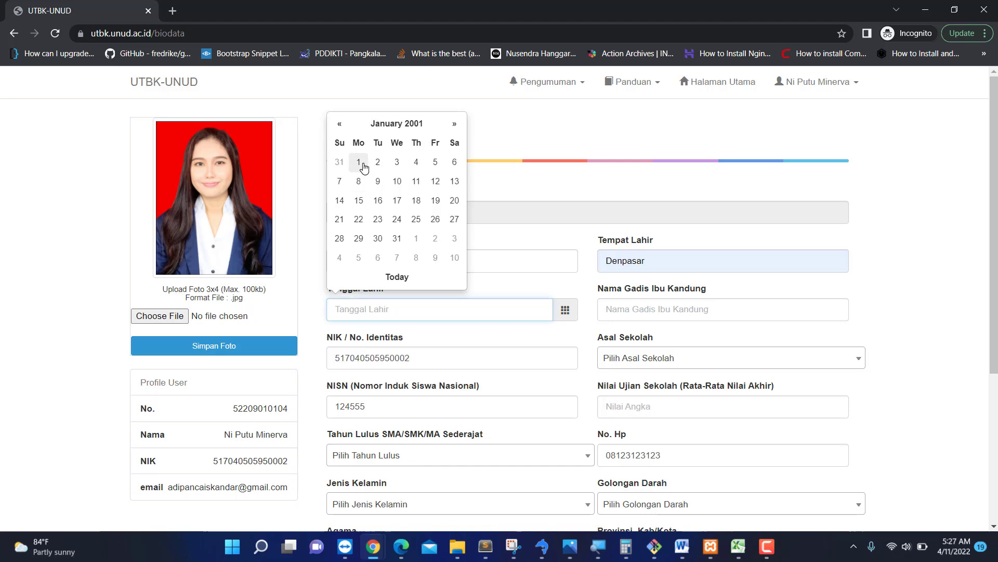
click(363, 166)
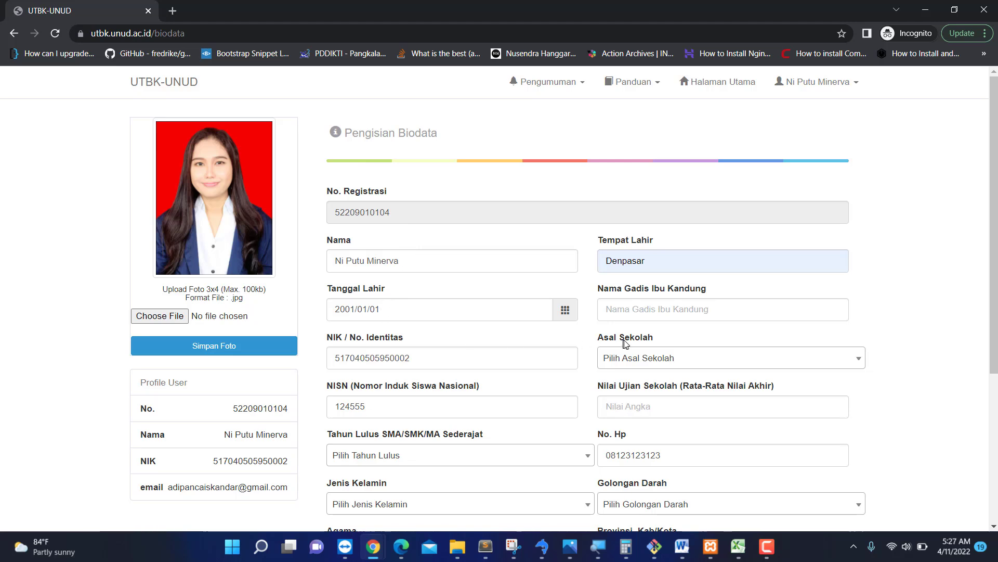
Fill in Nama Gadis Ibu Kandung from the saved autofill suggestion.
click(674, 310)
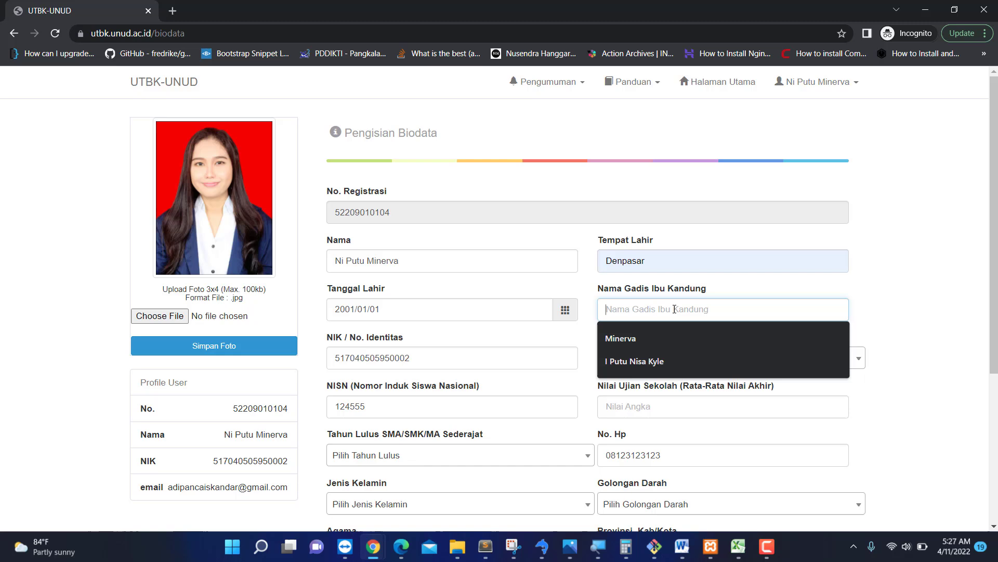
click(671, 360)
scroll(525, 366, down, 1)
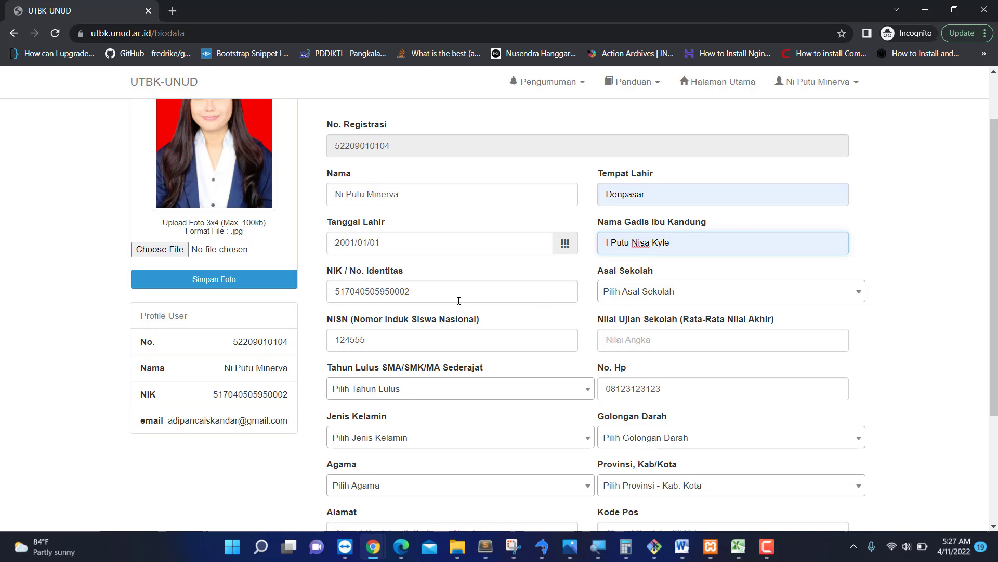
drag(458, 300, 312, 292)
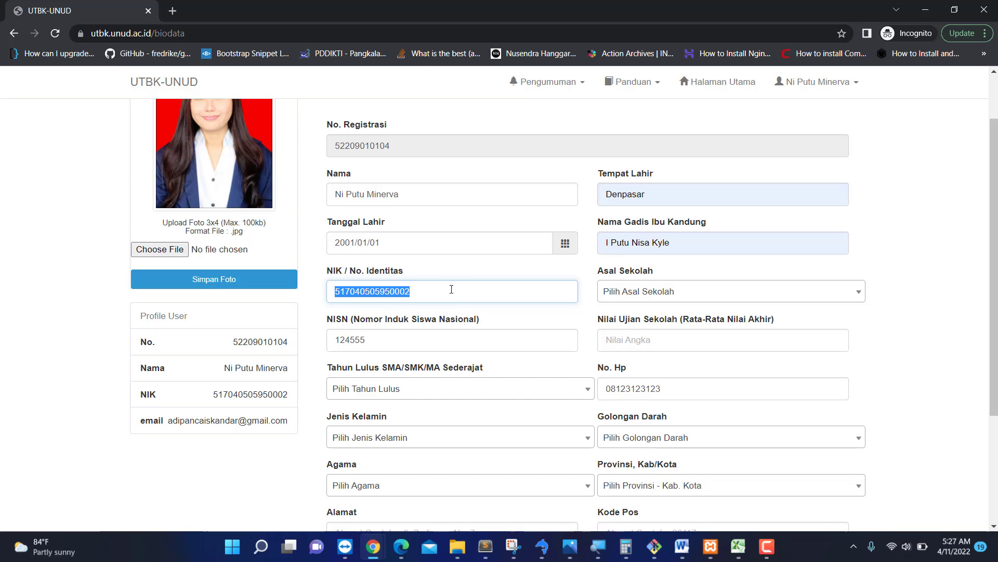
Search 'denpasar' and set Asal Sekolah to SMAN 1 DENPASAR.
click(662, 294)
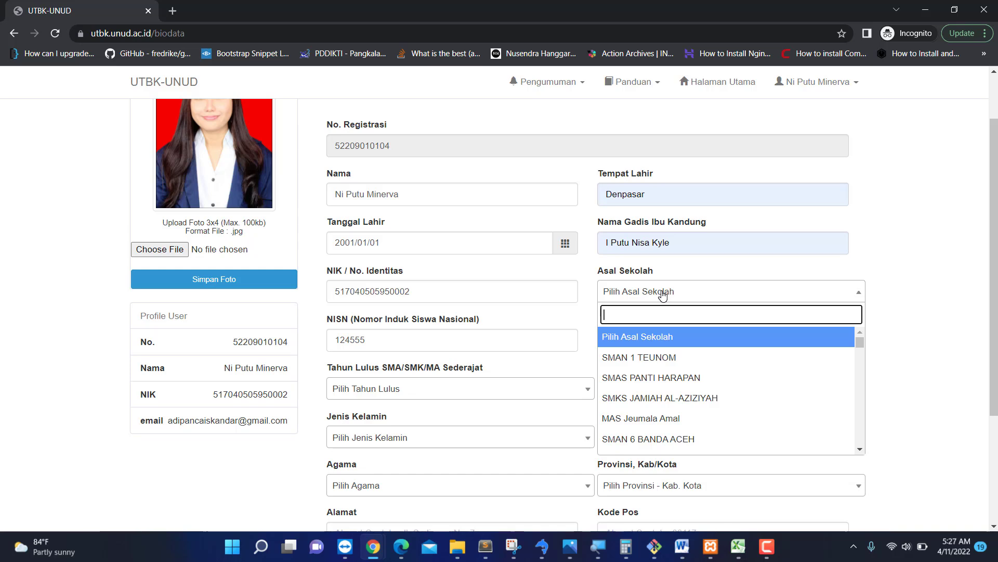
text(denpasa)
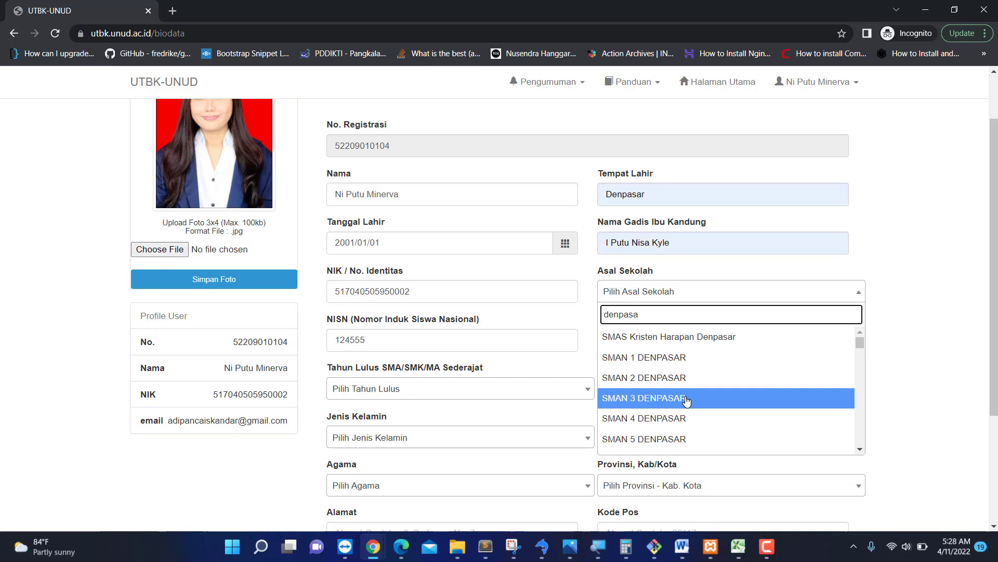
key(ctrl+a)
text(lainn)
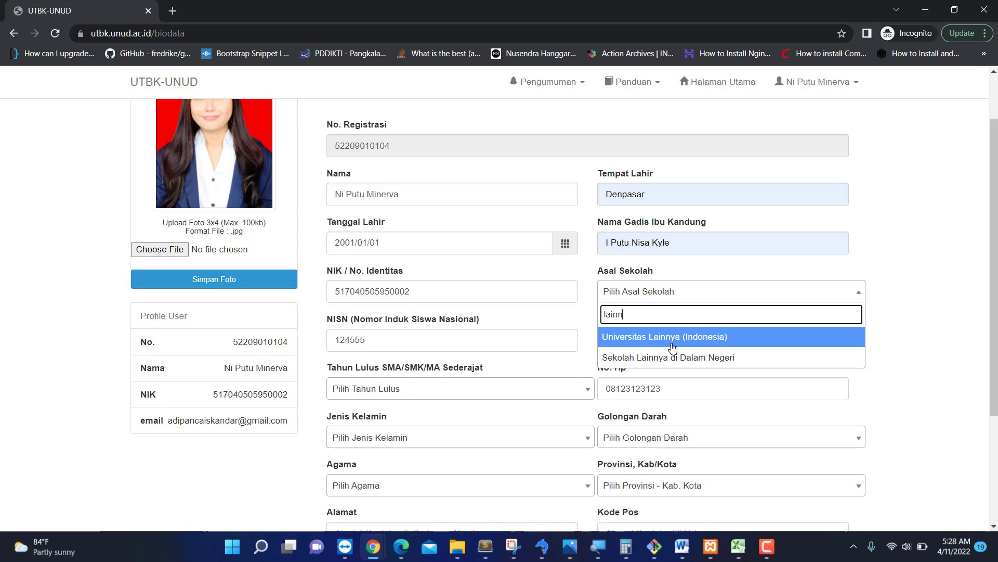
key(BackSpace)
key(BackSpace)
key(BackSpace)
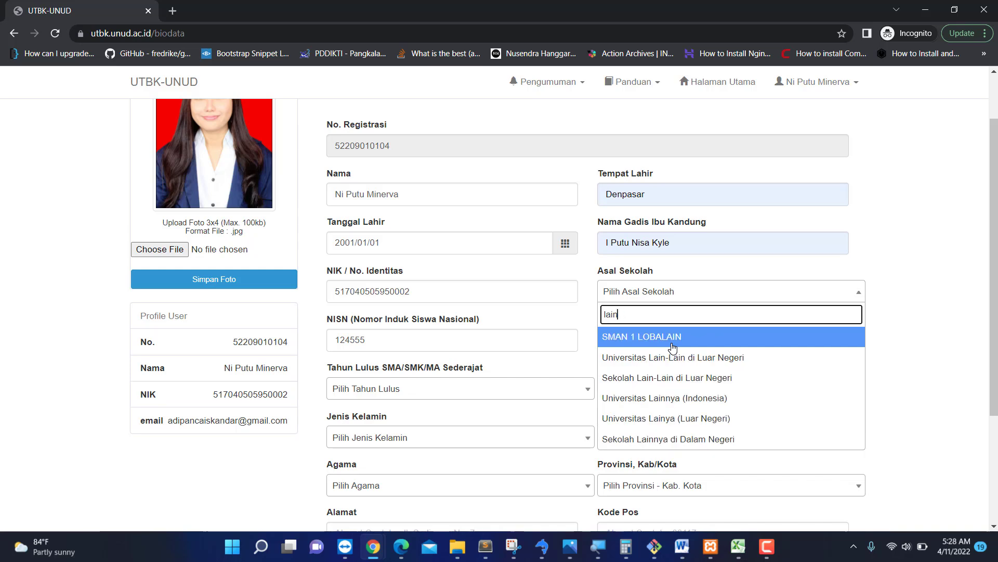
key(BackSpace)
key(BackSpace)
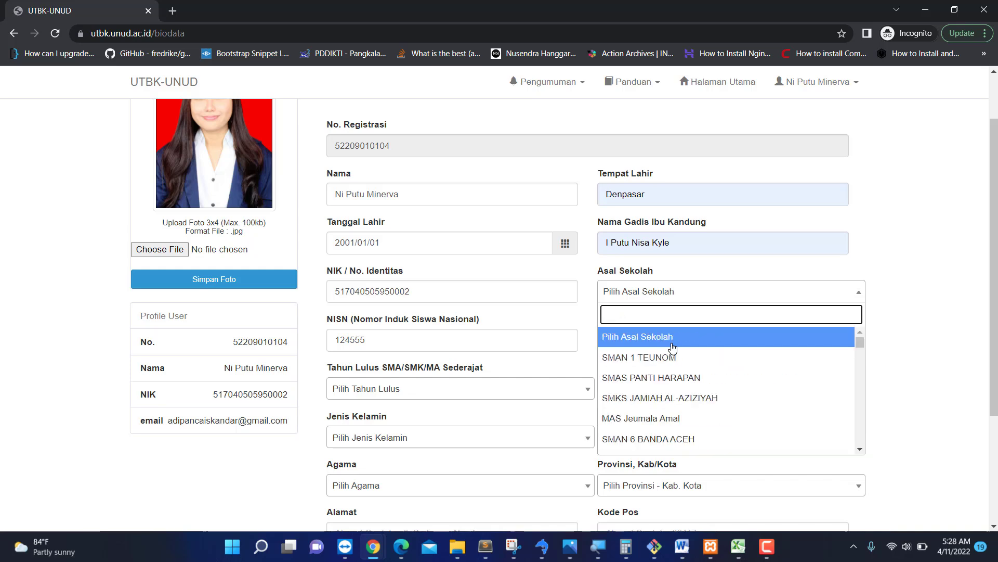
text(denpasar)
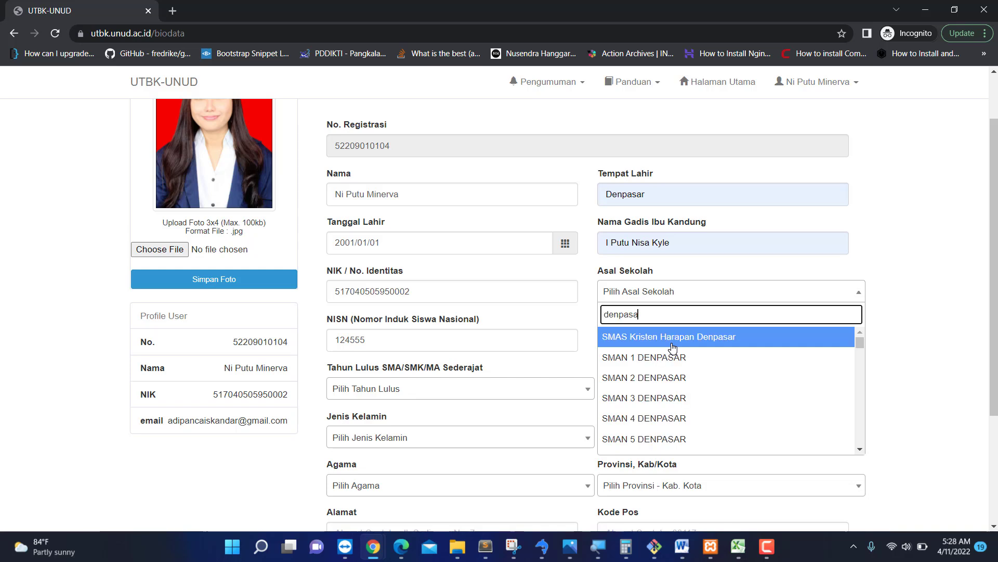
click(659, 363)
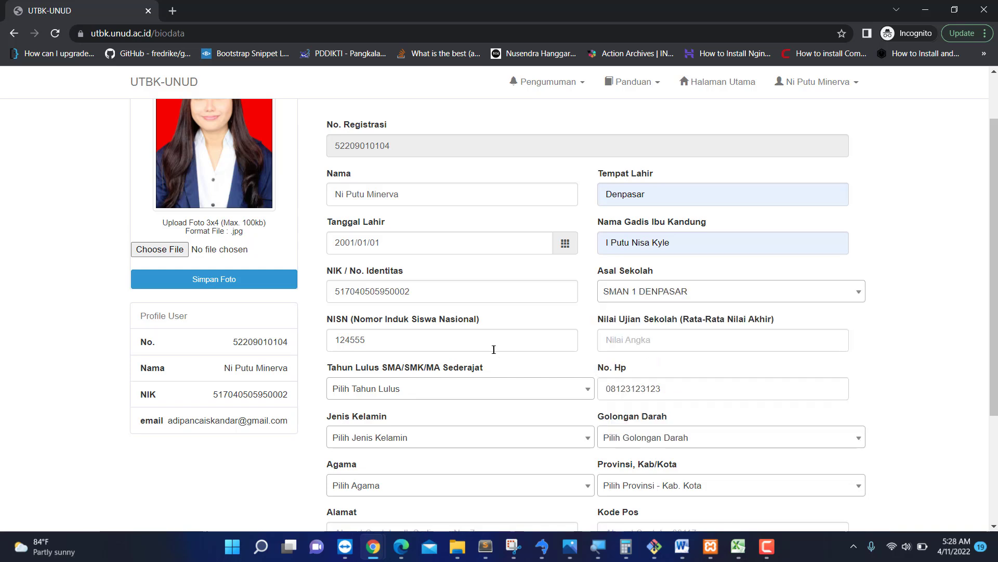
Fill Nilai Ujian Sekolah with 80.9 from the autofill suggestions.
scroll(668, 349, down, 2)
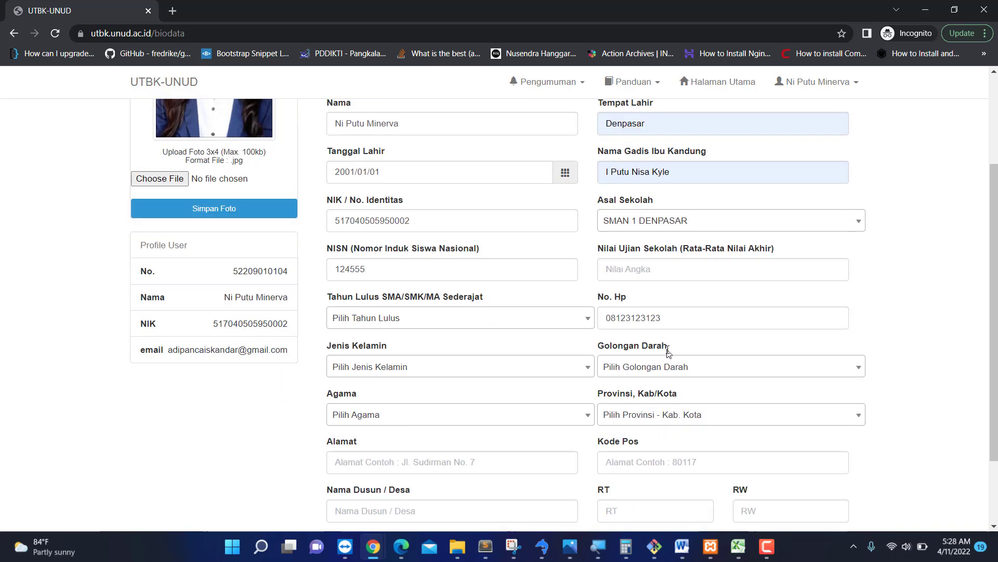
click(659, 270)
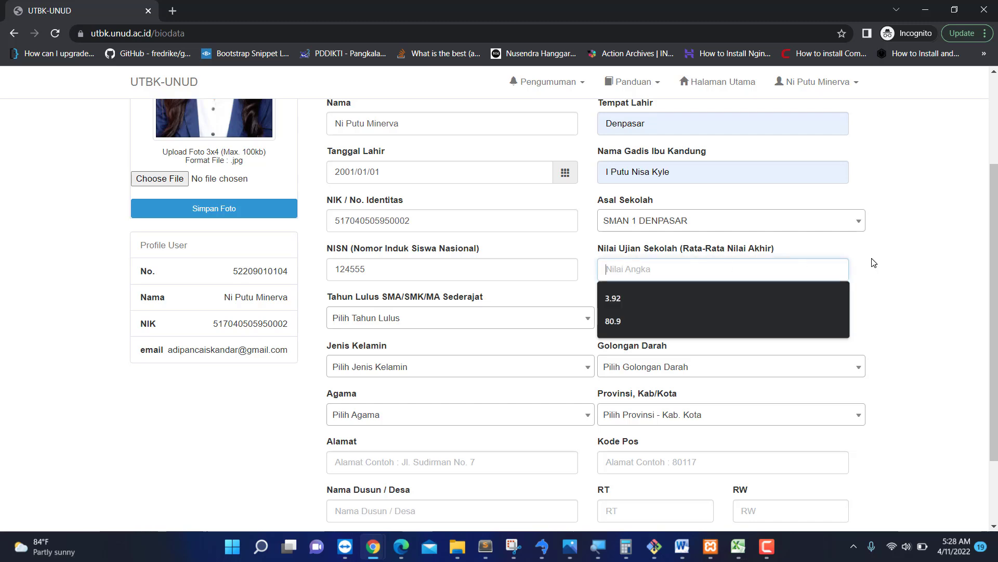
click(896, 266)
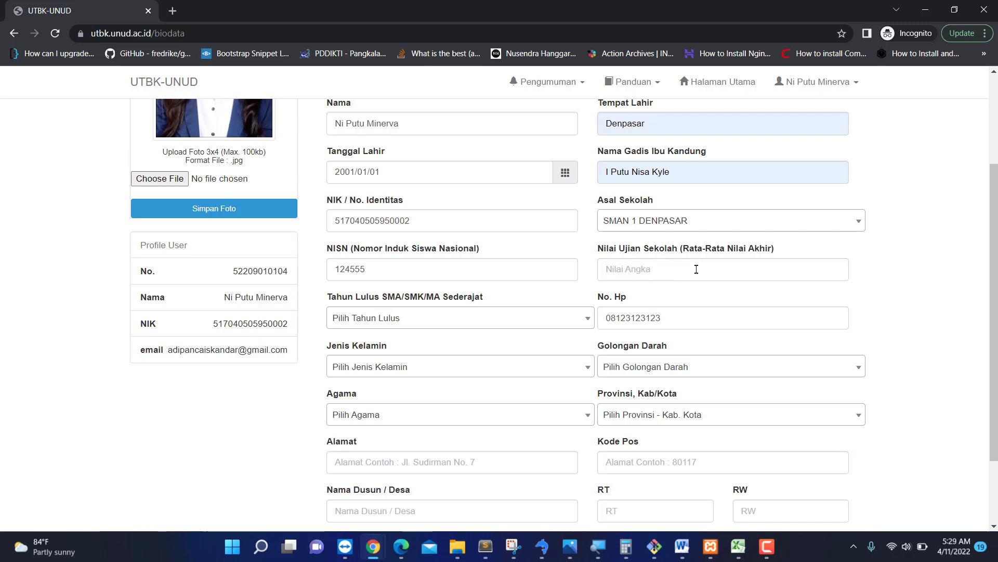
click(766, 264)
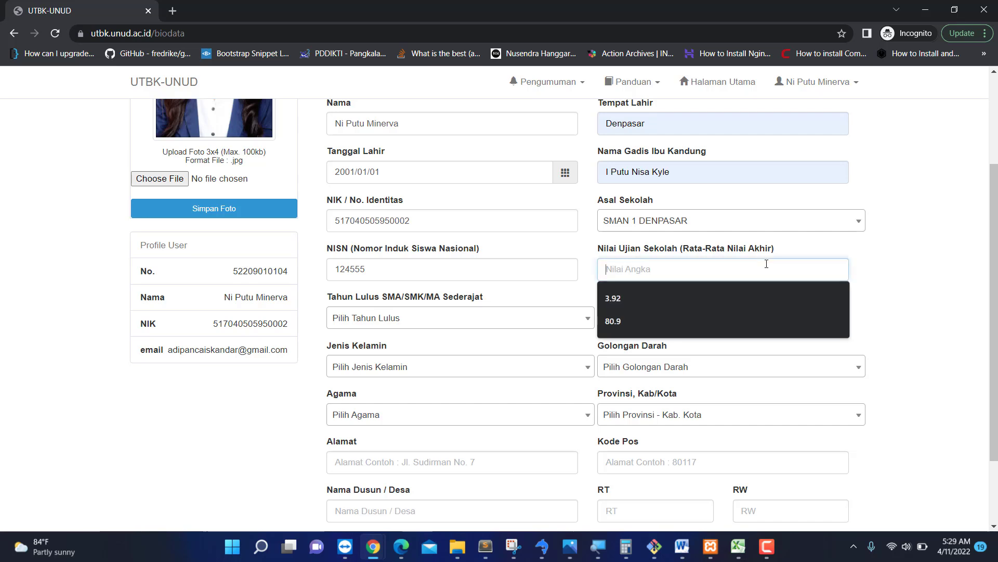
click(651, 320)
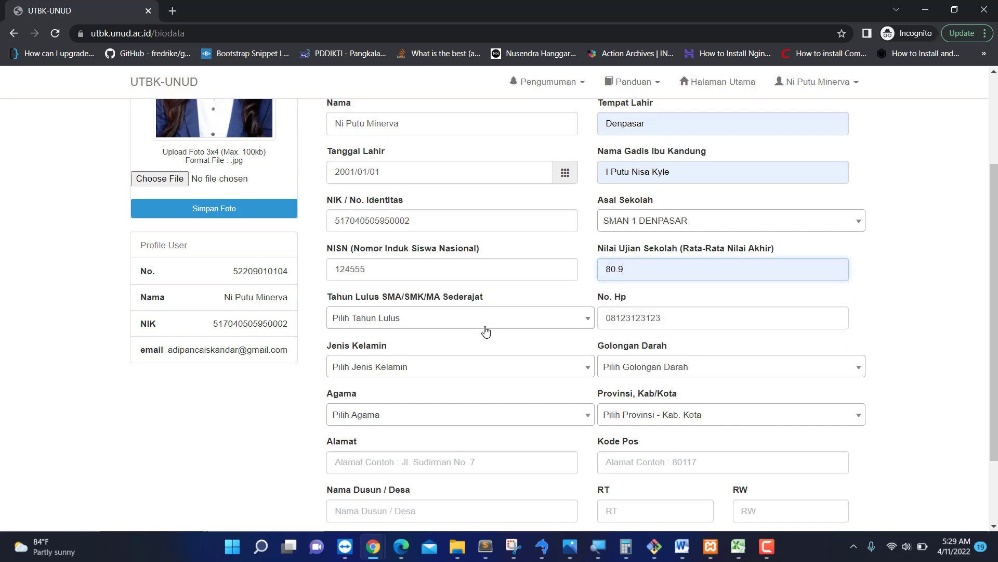
scroll(486, 329, down, 1)
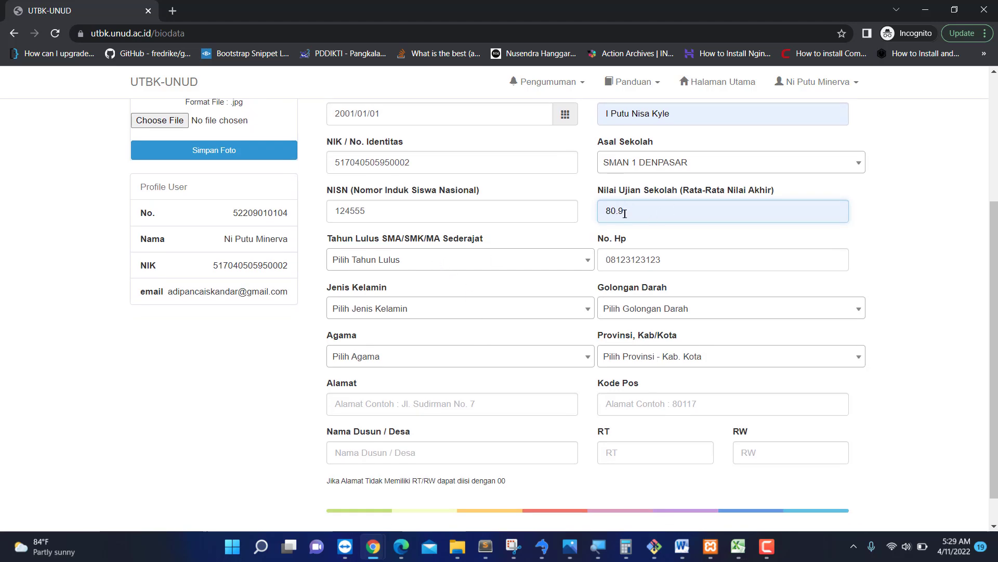
Set Tahun Lulus to 2022, leaving the phone number unchanged.
click(483, 269)
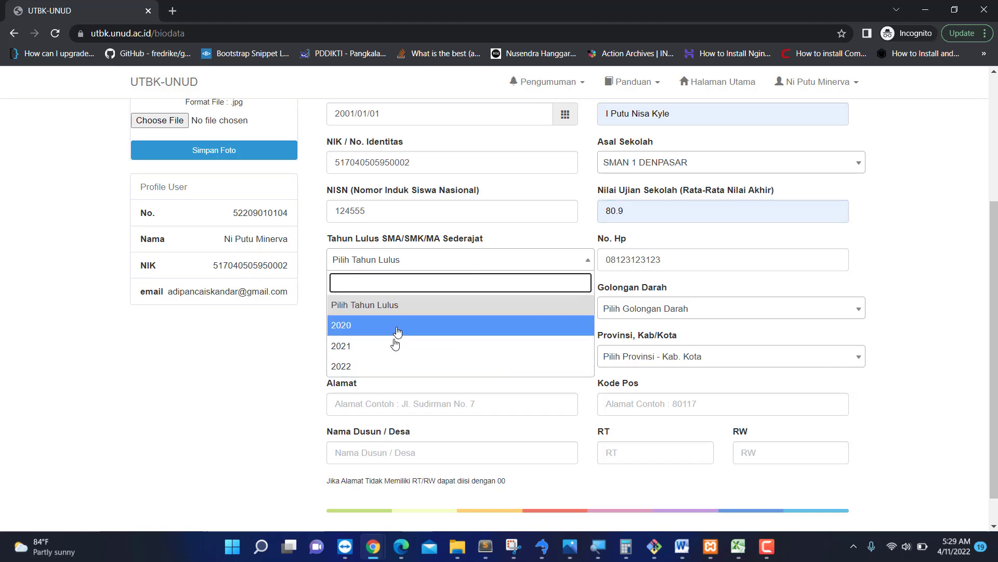
click(373, 367)
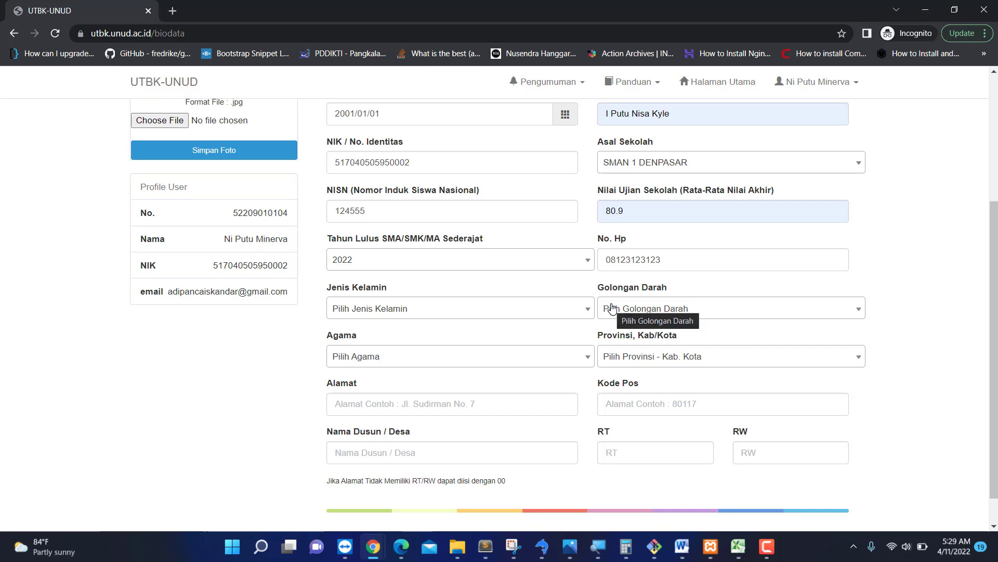
click(692, 254)
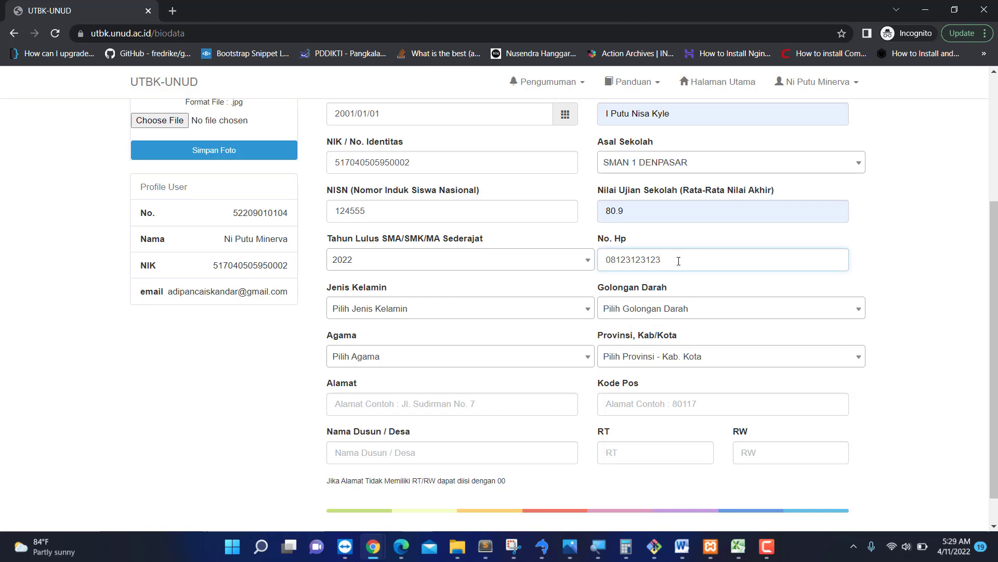
key(ctrl+a)
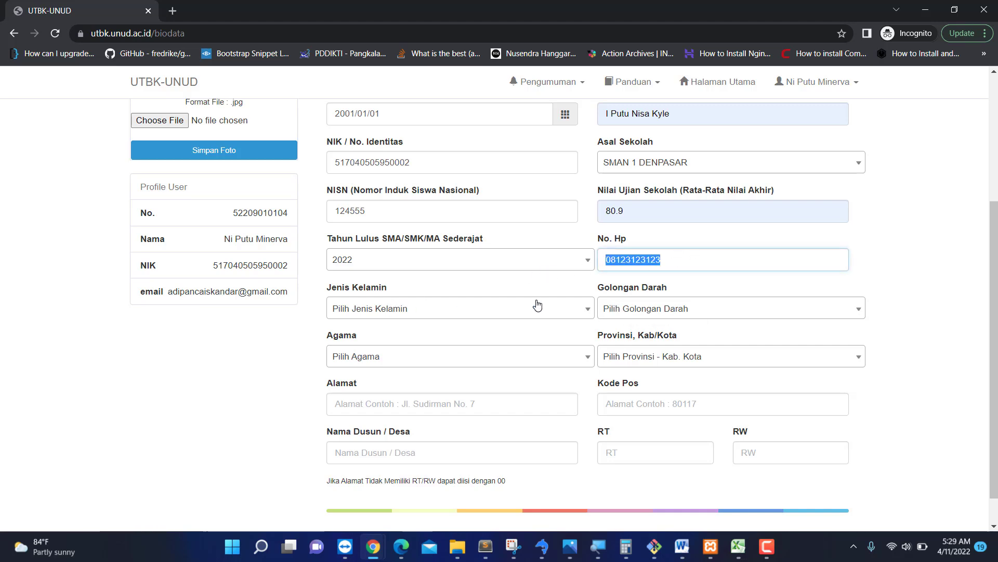
click(281, 379)
scroll(281, 379, down, 1)
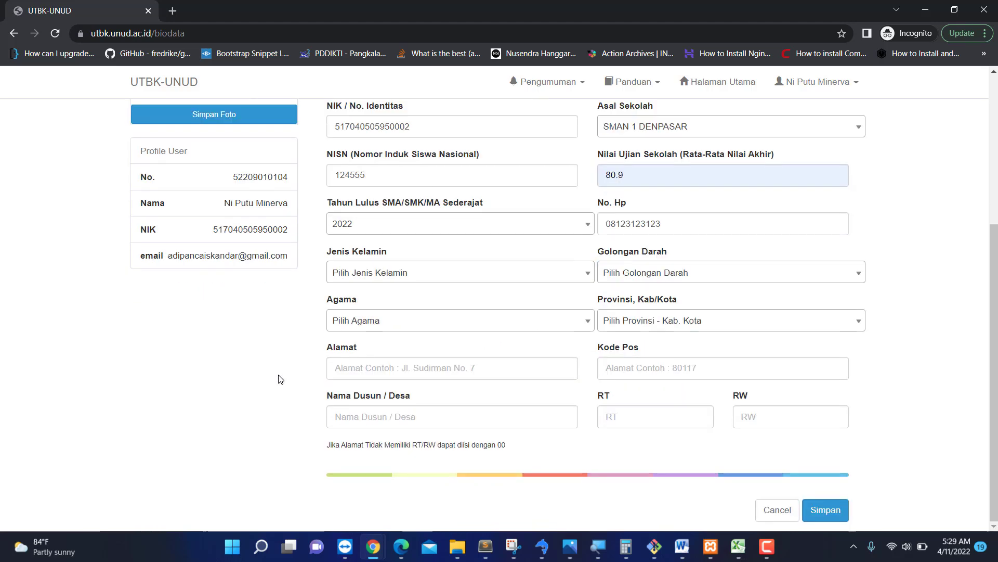
Set gender to Perempuan, blood type to A and religion to Hindu.
click(471, 278)
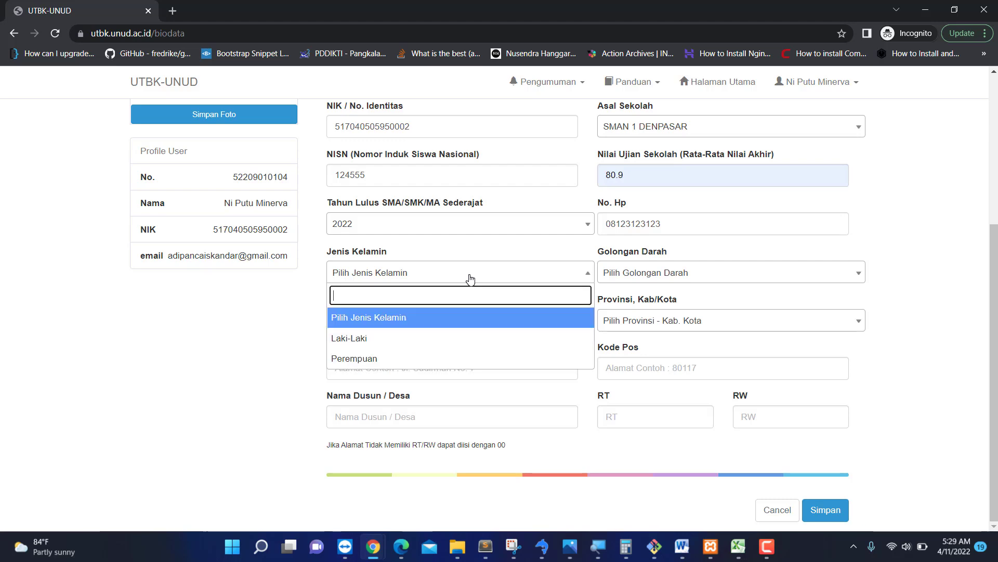
click(379, 358)
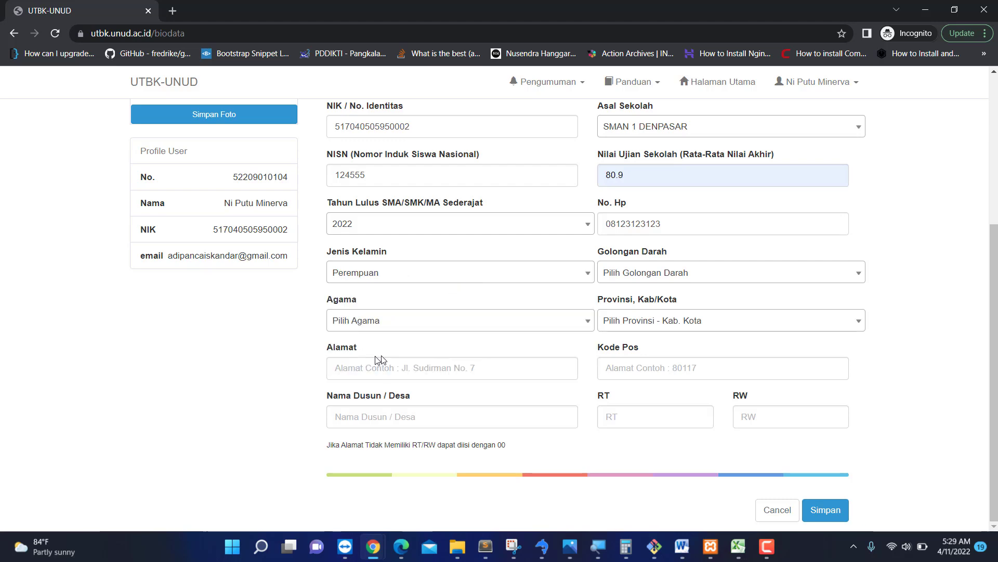
click(682, 274)
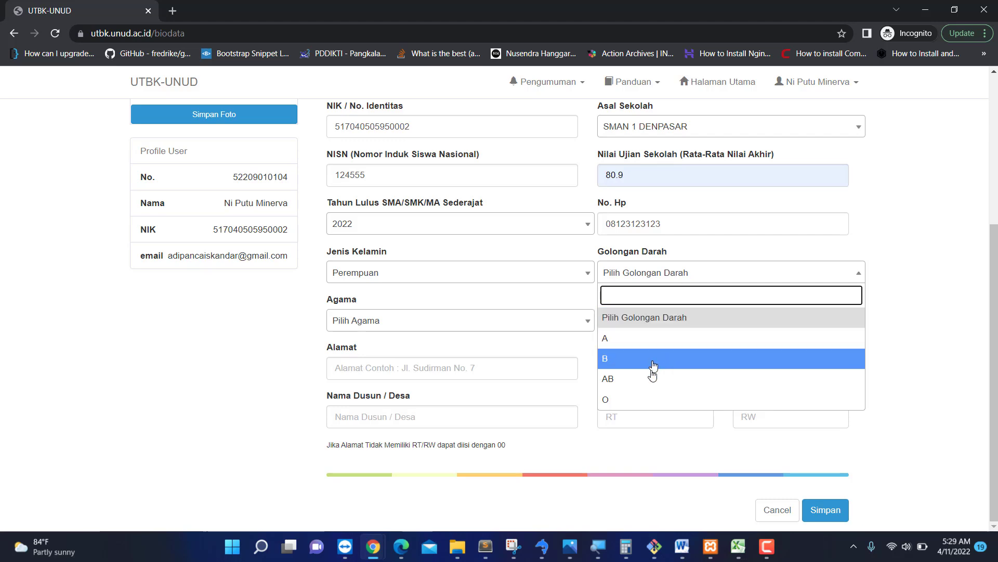
click(638, 341)
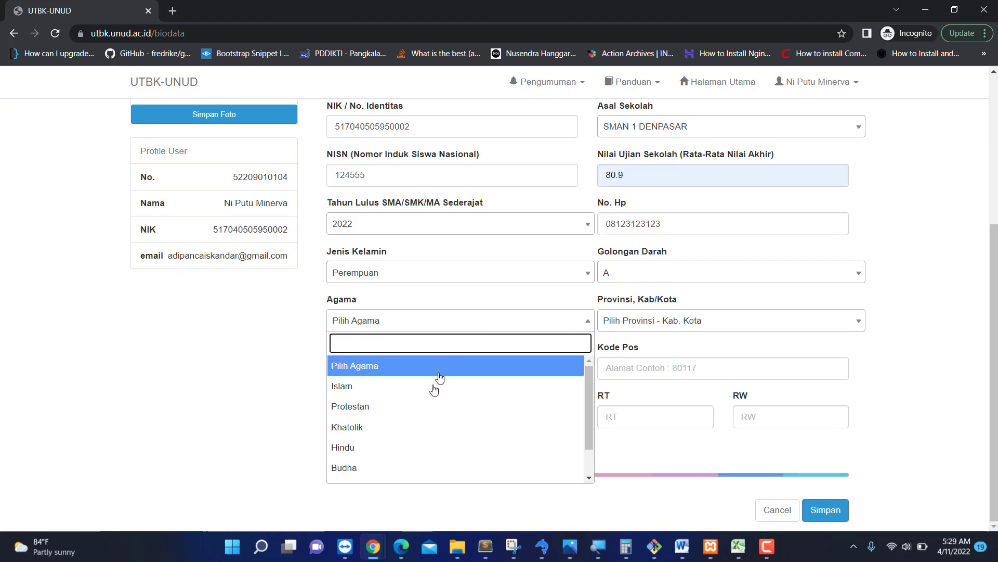
scroll(433, 433, down, 2)
scroll(433, 433, up, 2)
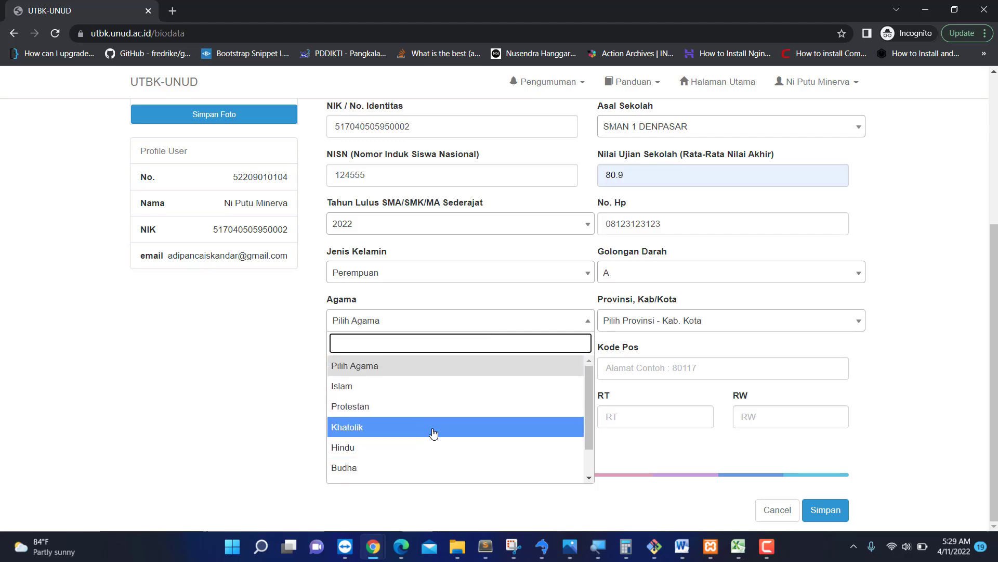
scroll(433, 432, down, 2)
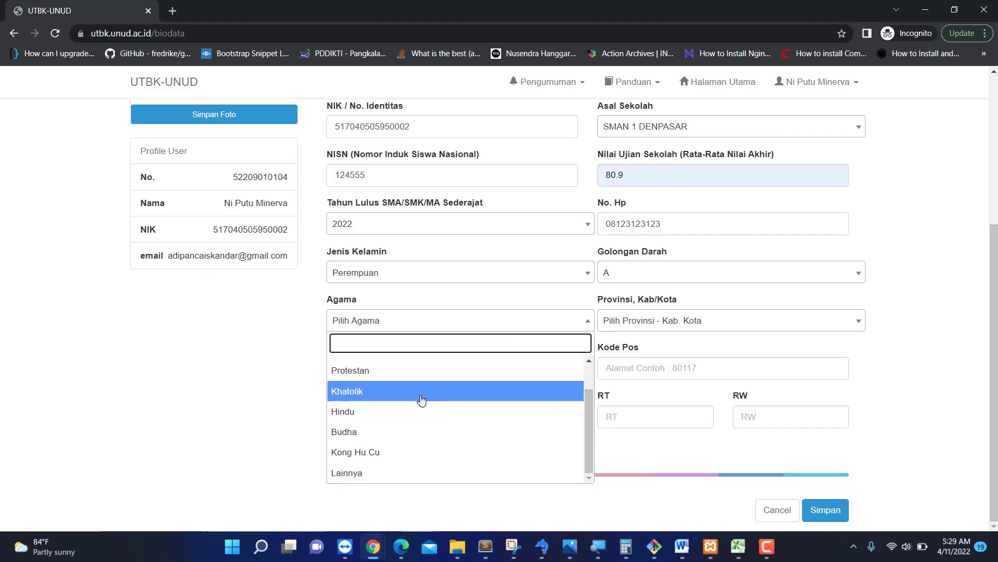
click(405, 420)
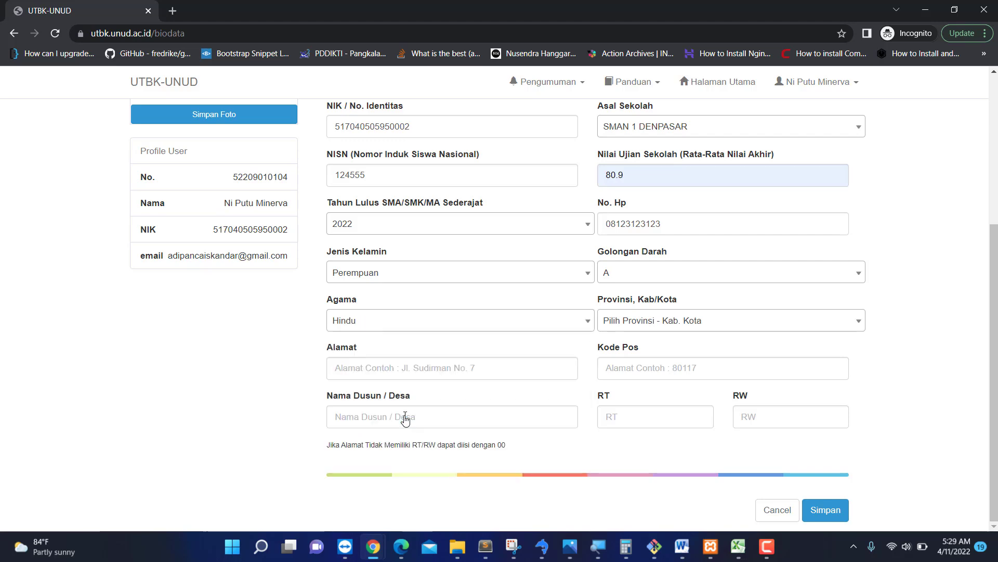
Search 'bali' and choose BALI - KOTA DENPASAR as the province and regency.
click(662, 327)
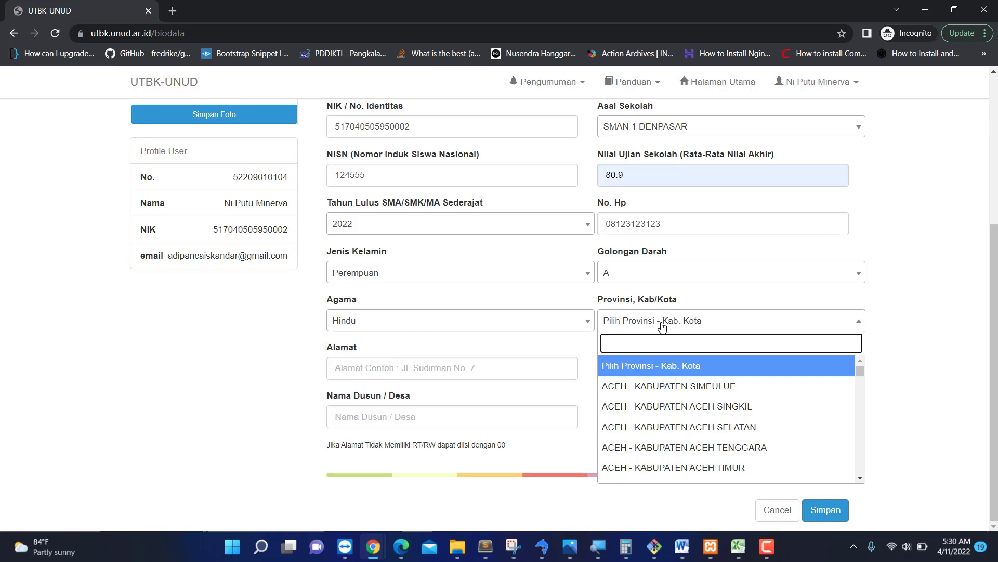
text(sura)
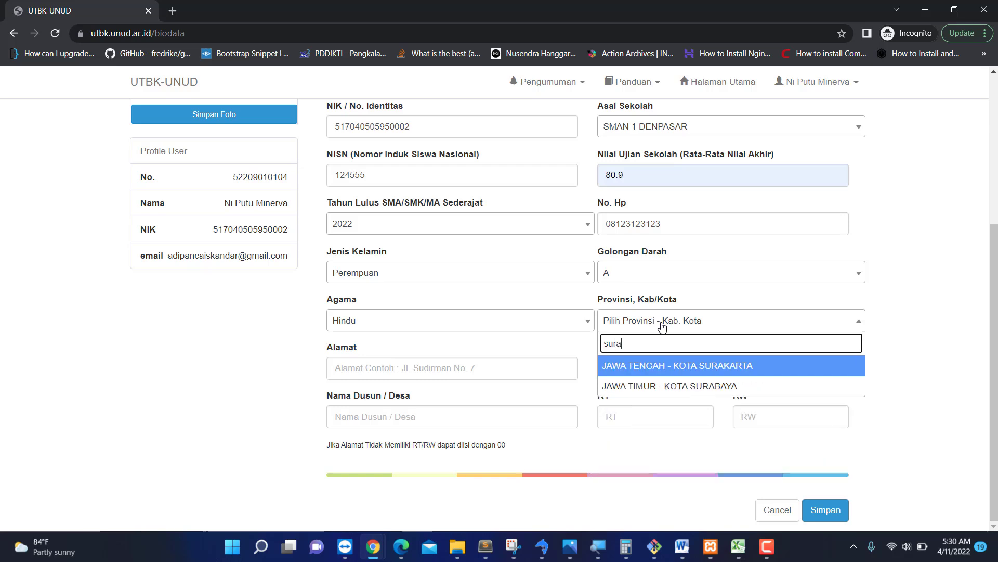
key(BackSpace)
key(BackSpace)
key(BackSpace)
key(BackSpace)
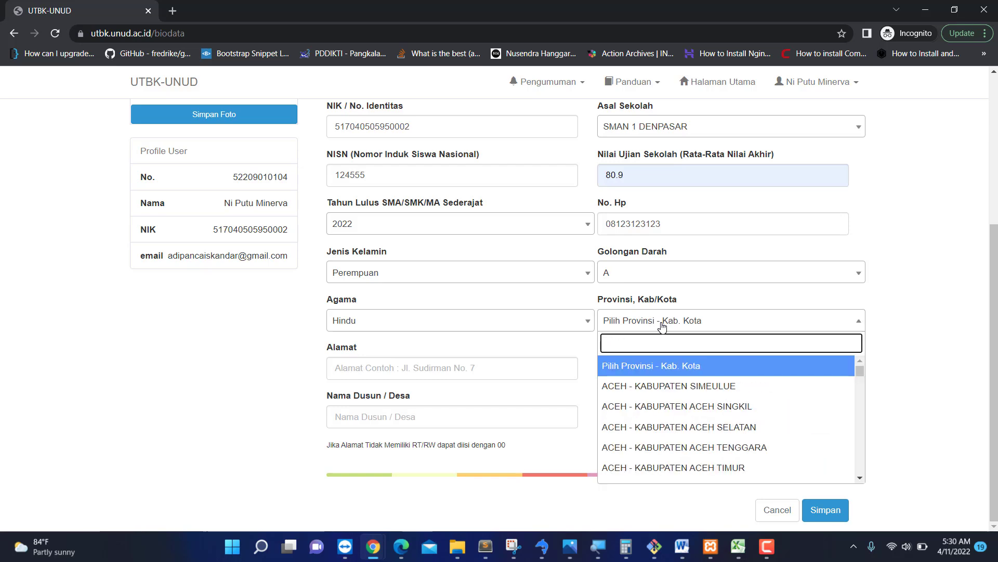
text(bali)
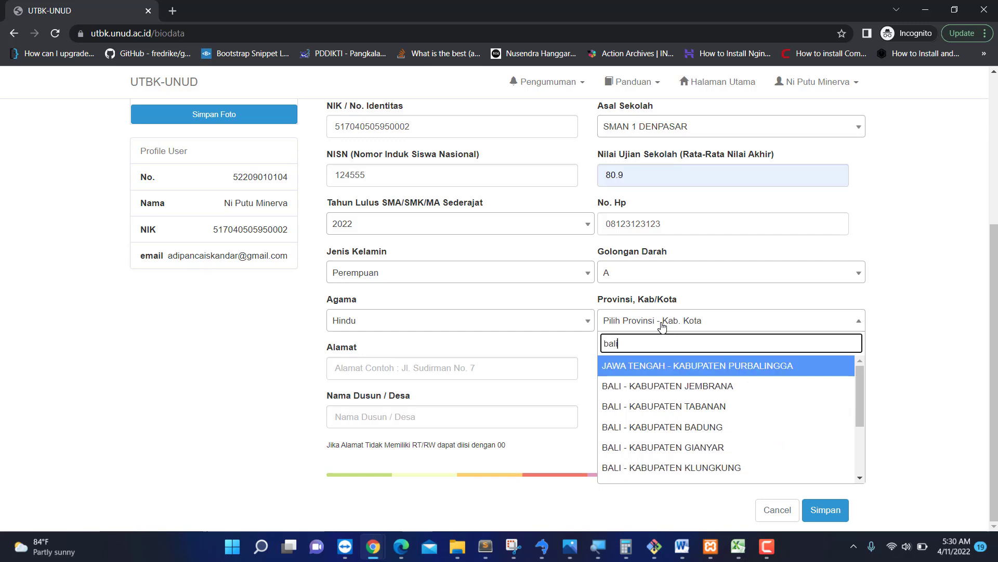
scroll(689, 439, down, 2)
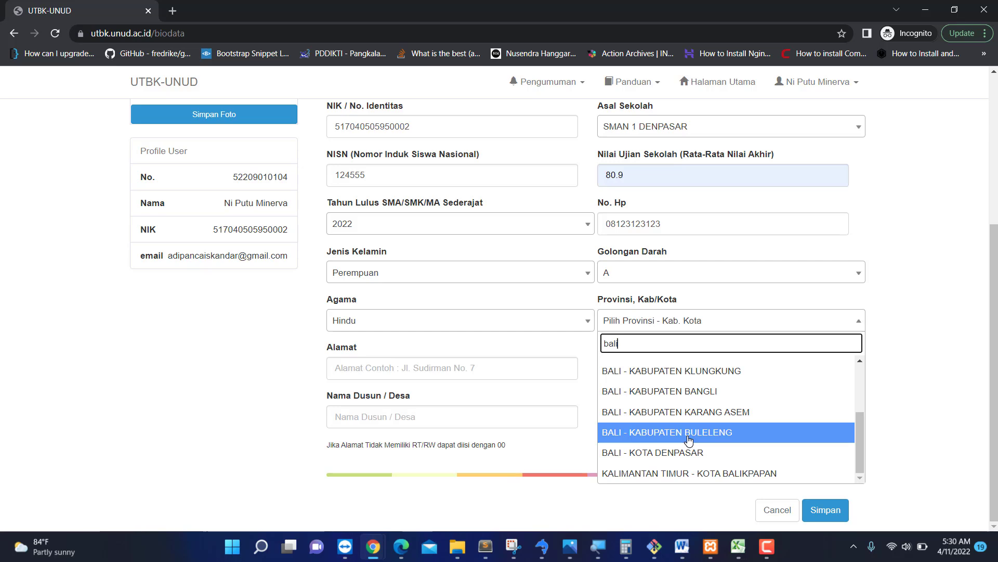
scroll(689, 439, up, 1)
click(664, 471)
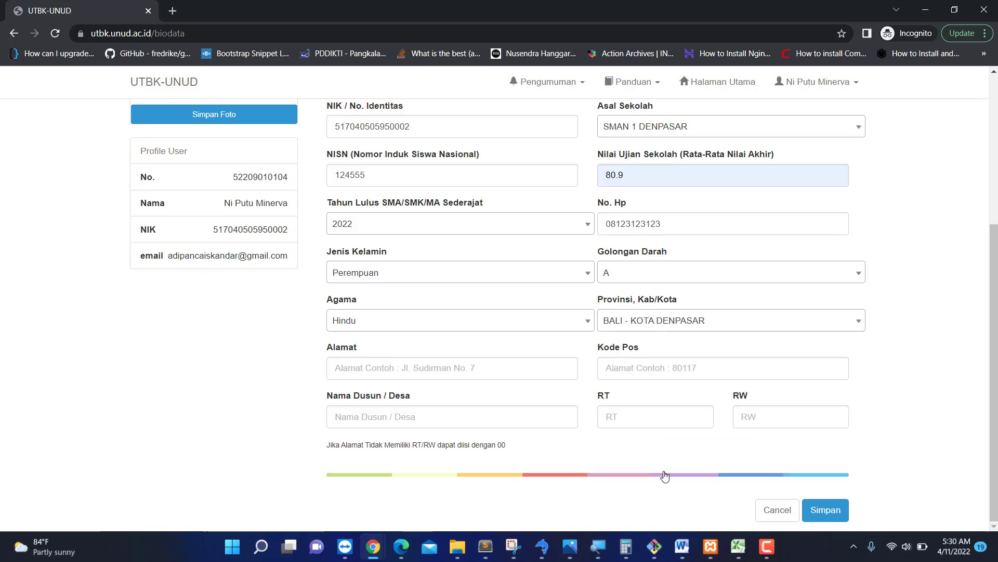
click(480, 370)
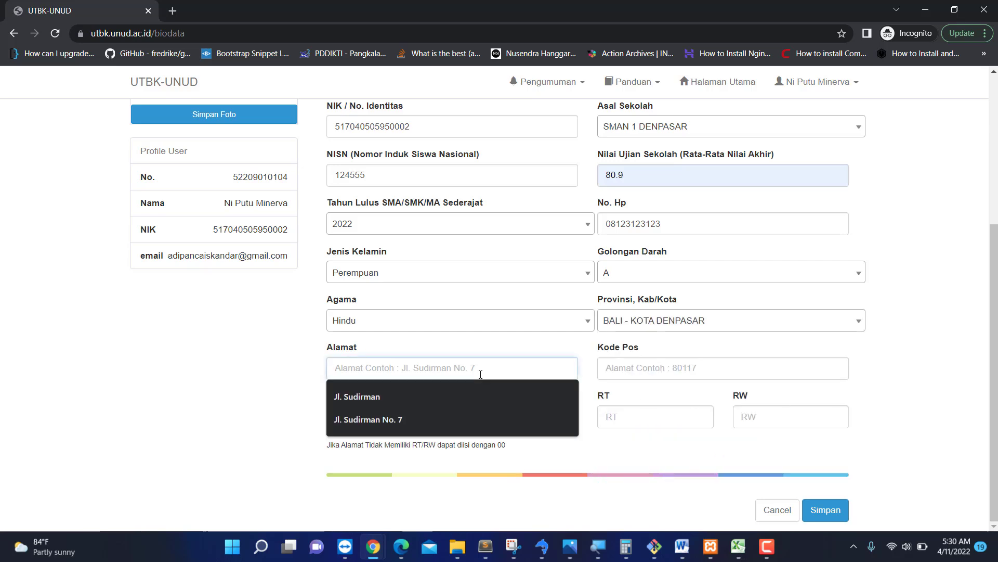
click(430, 421)
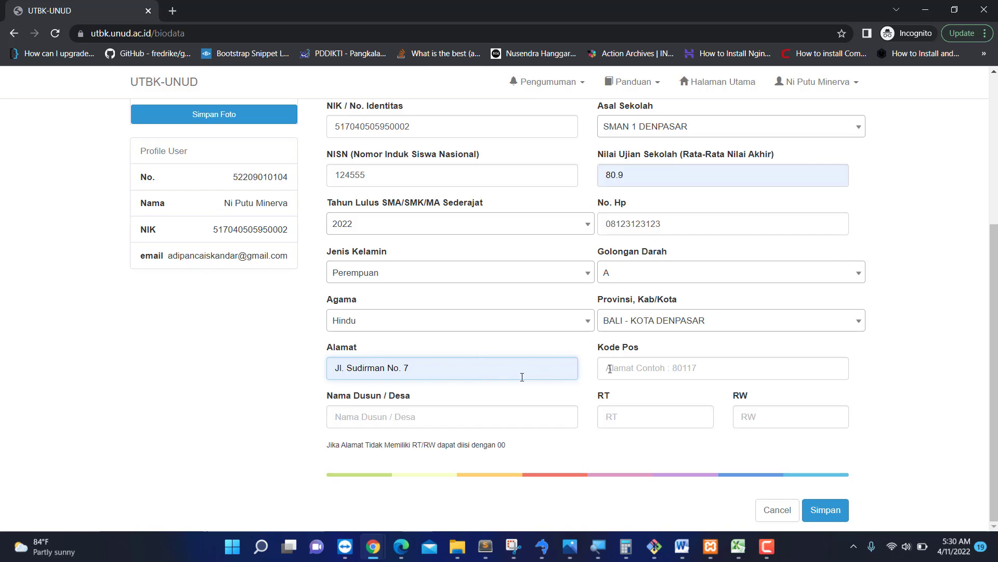
click(634, 370)
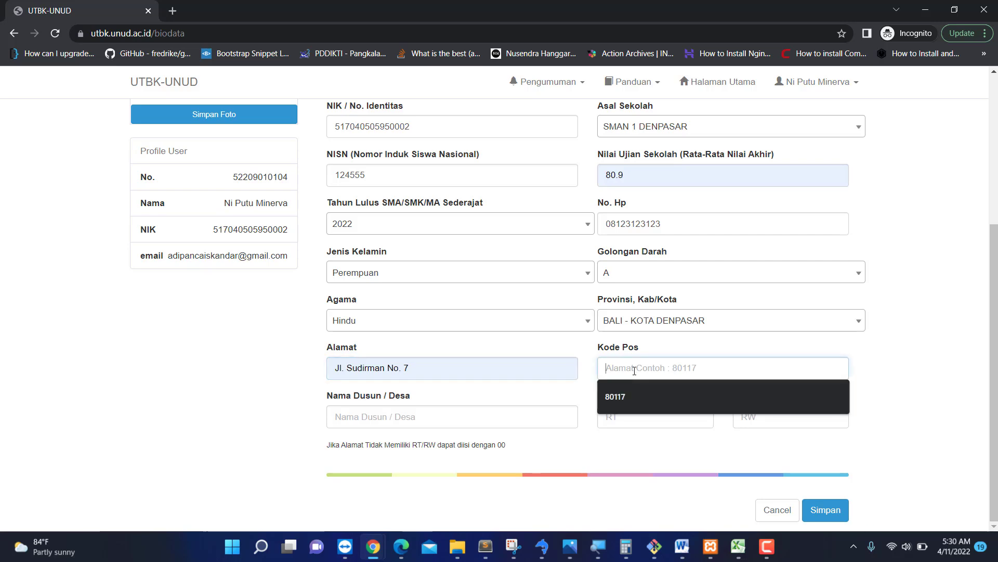
click(626, 401)
click(458, 420)
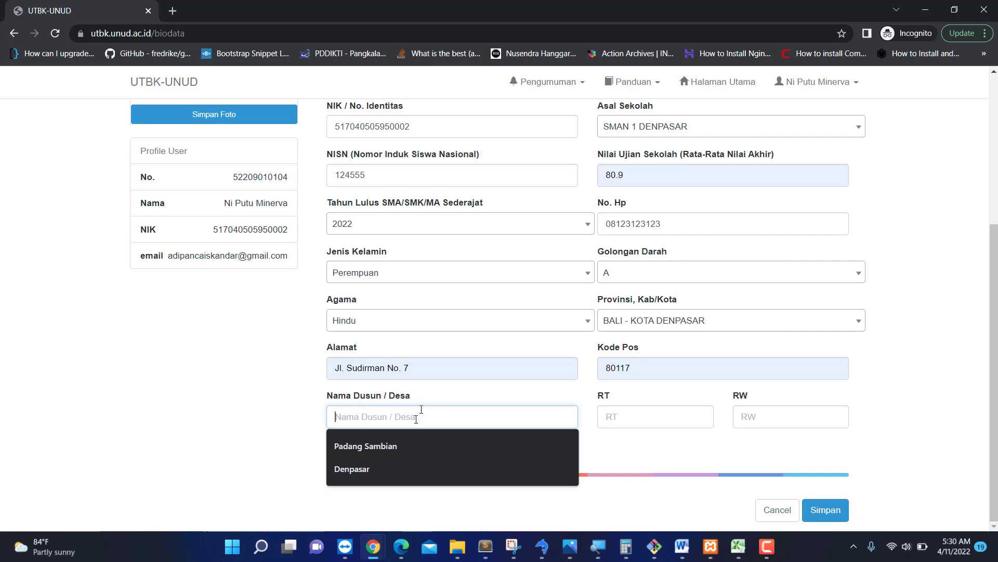
click(383, 446)
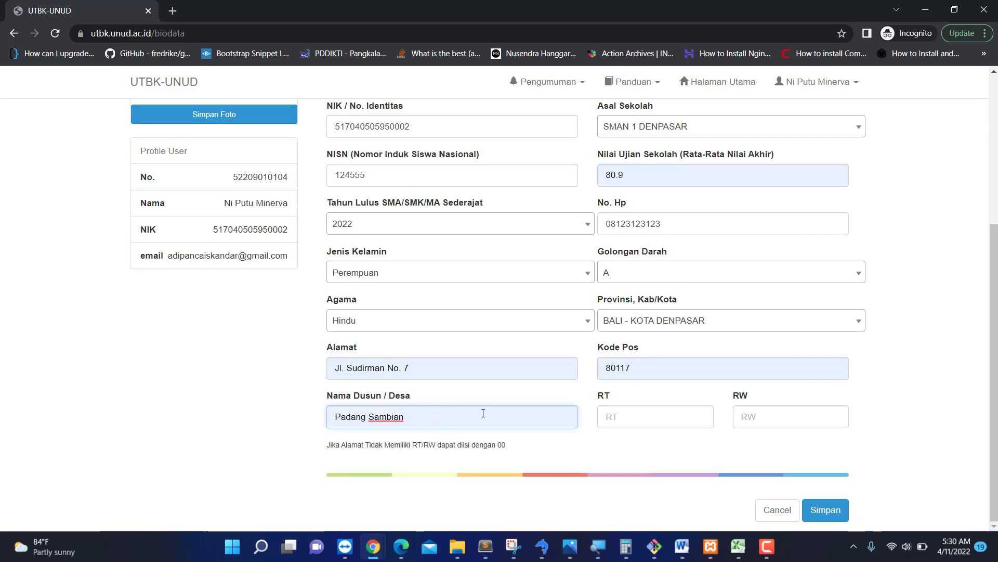
Enter 00 for RT/RW and save the biodata.
click(632, 424)
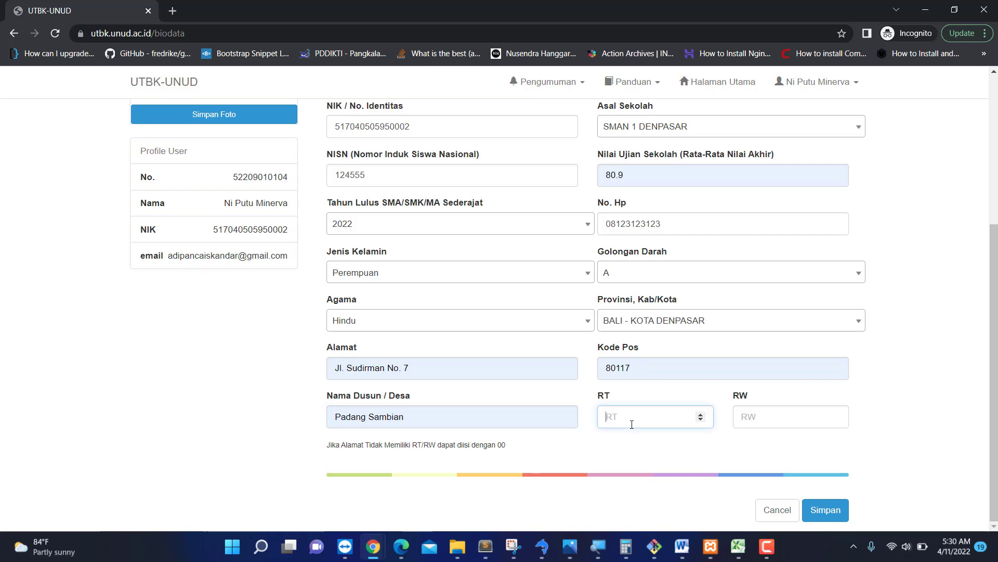
text(00)
key(Tab)
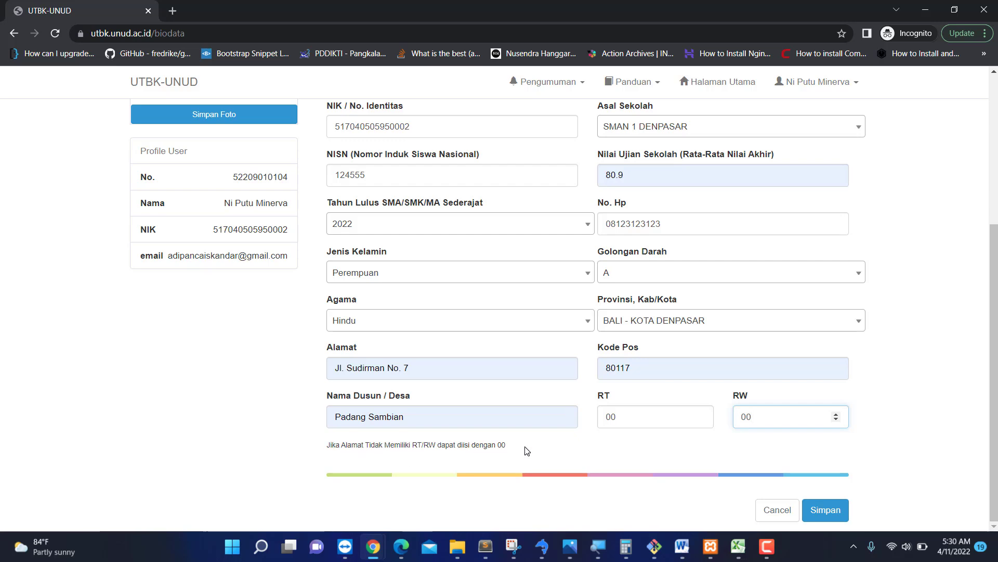
click(836, 515)
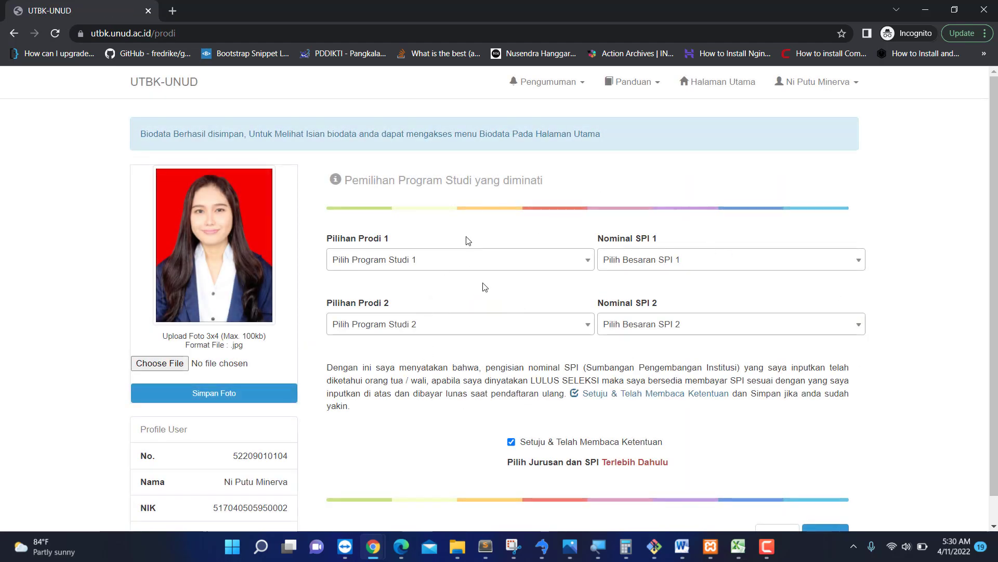
Return to the home dashboard and open the '3 Program Studi' card.
click(709, 88)
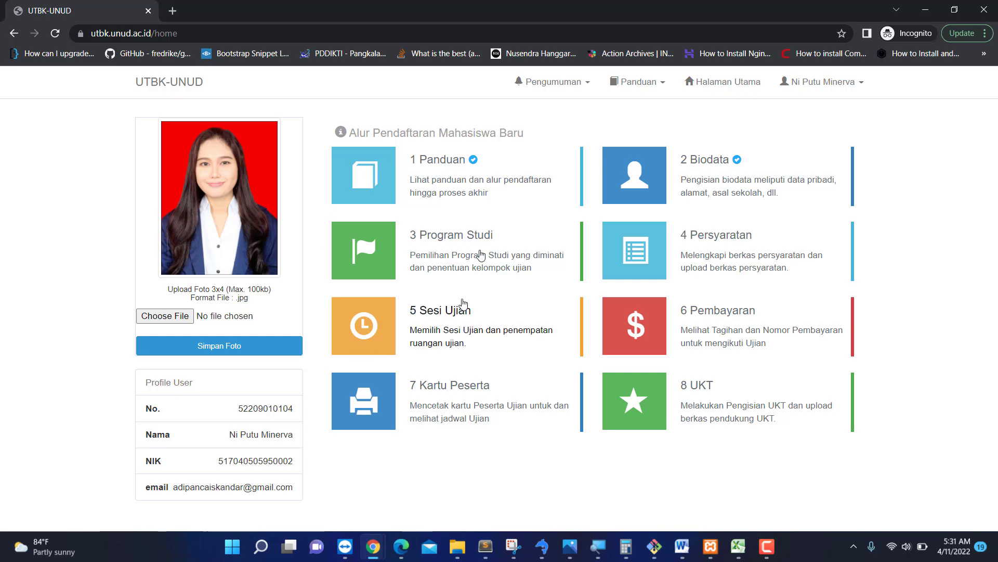
click(413, 253)
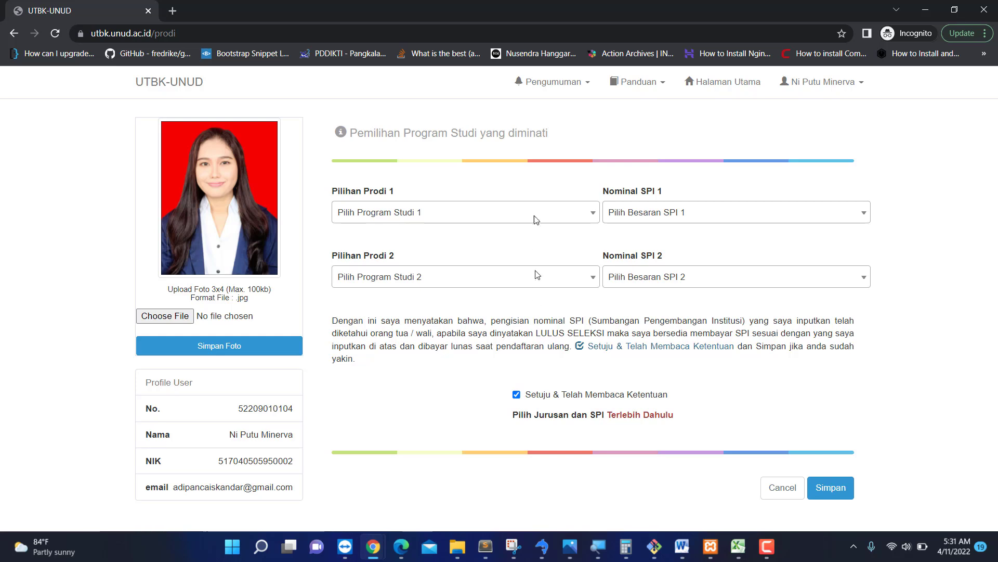
Search 'inform' and choose SAINTEK - S1 Teknologi Informasi as Pilihan Prodi 1.
click(497, 215)
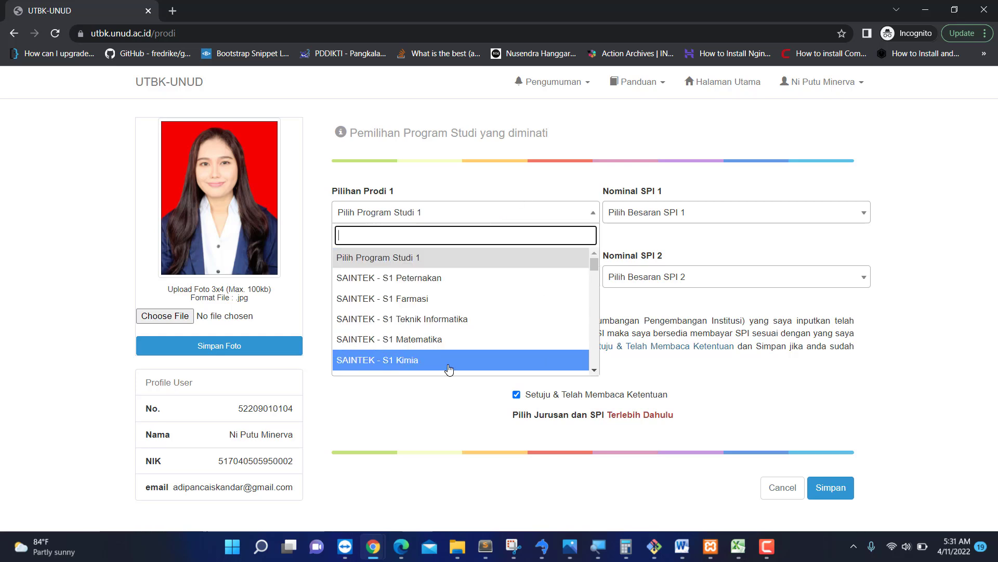
scroll(457, 320, down, 5)
scroll(457, 320, up, 6)
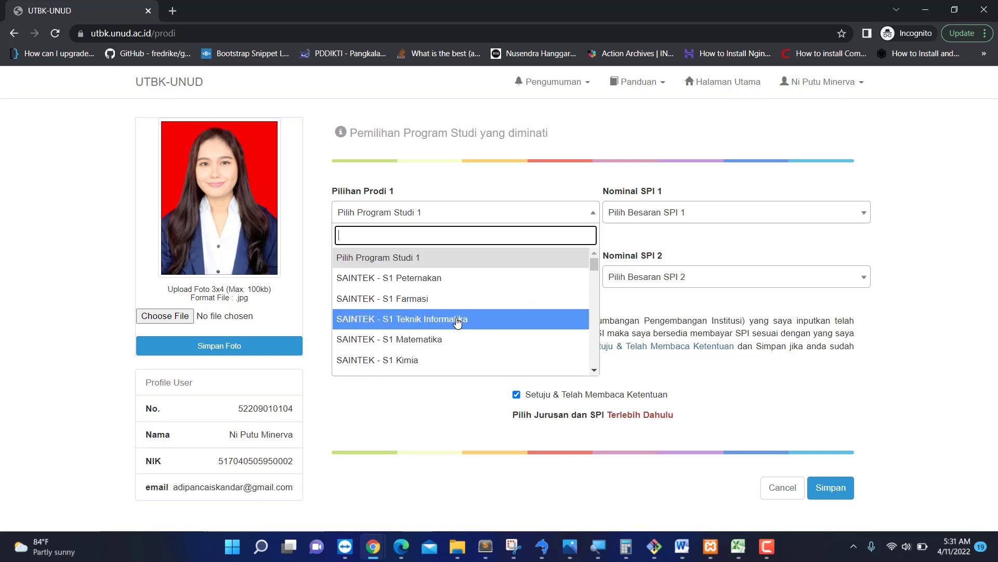
scroll(457, 323, down, 5)
scroll(458, 323, up, 5)
text(eknol)
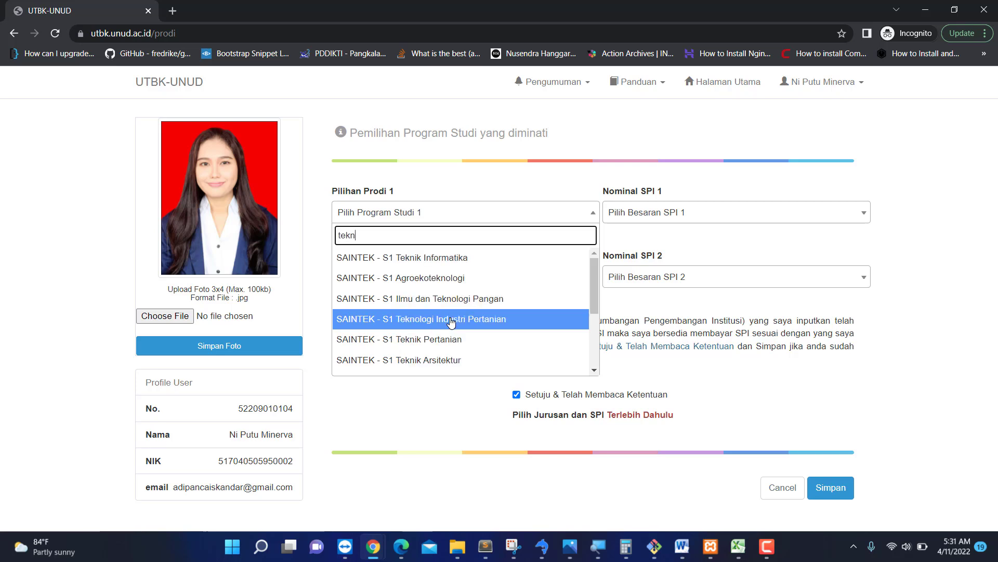
key(BackSpace)
key(BackSpace)
key(BackSpace)
key(BackSpace)
key(BackSpace)
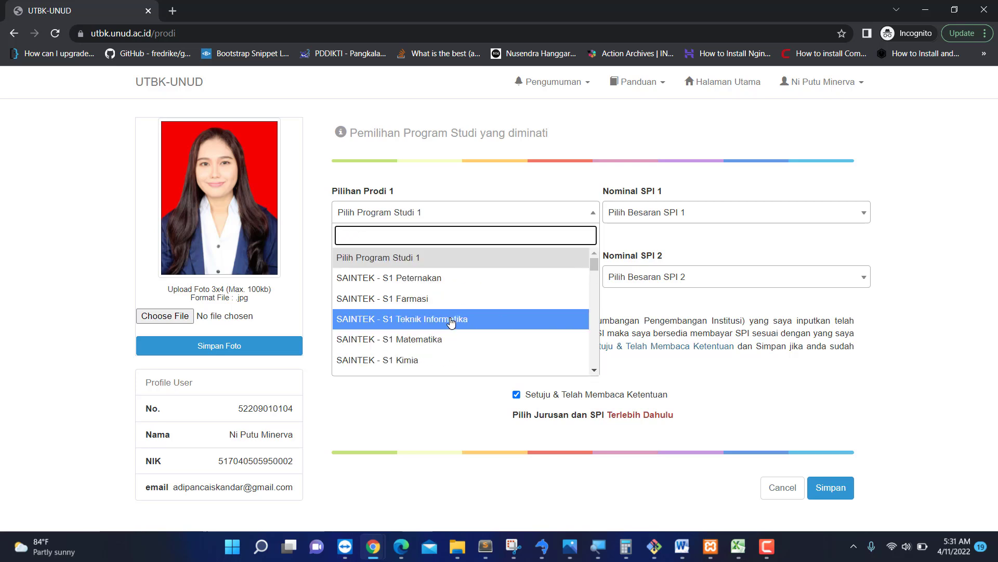
text(i Inf)
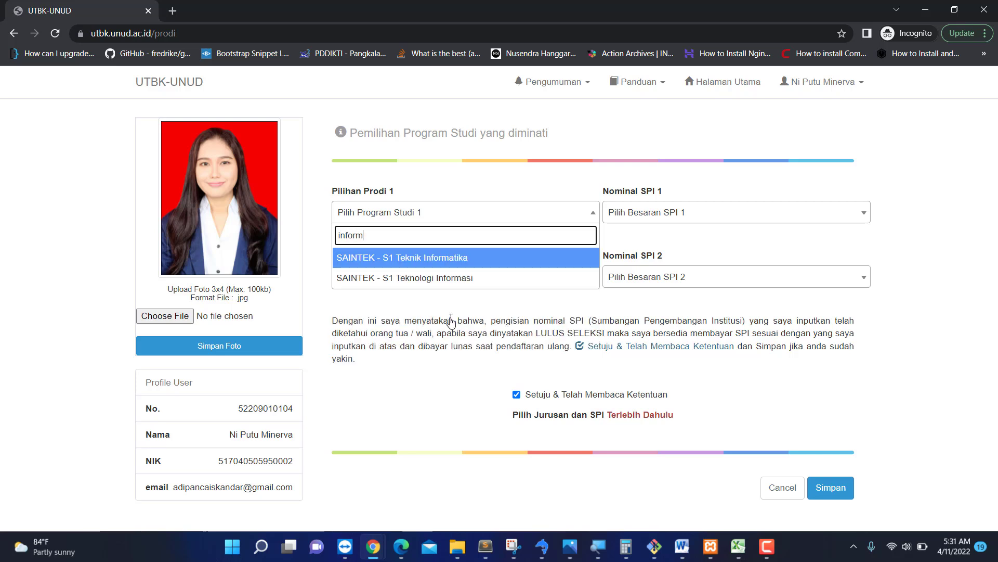
text(orm)
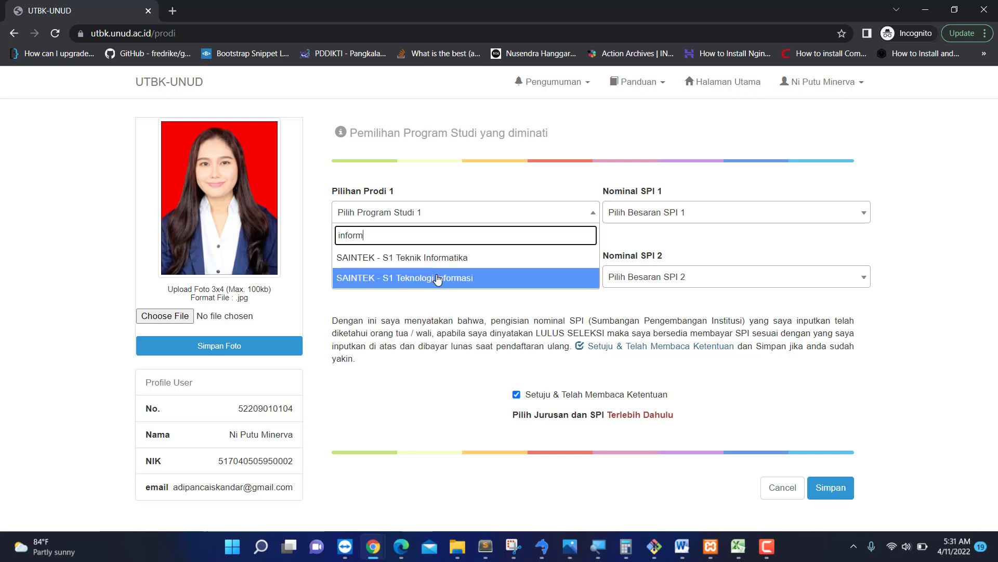
click(438, 278)
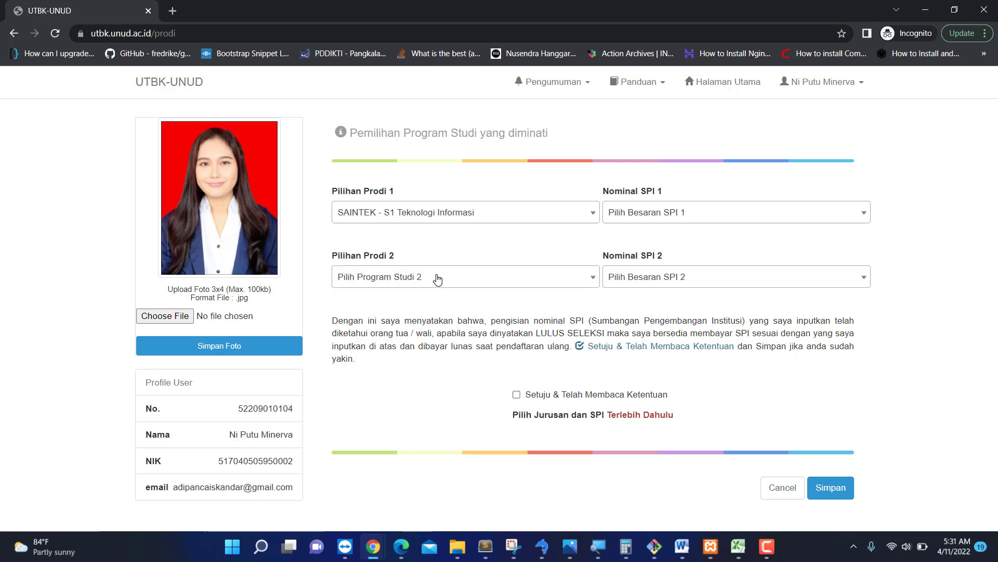
Set Nominal SPI 1 to [Level 1] Rp. 0.
click(641, 219)
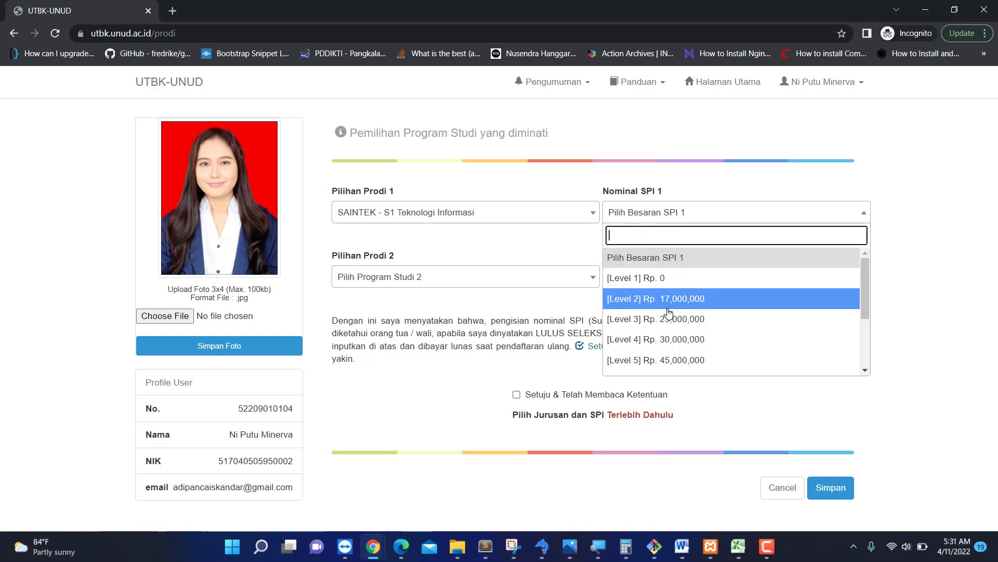
scroll(669, 312, down, 3)
scroll(670, 312, up, 1)
scroll(670, 312, up, 3)
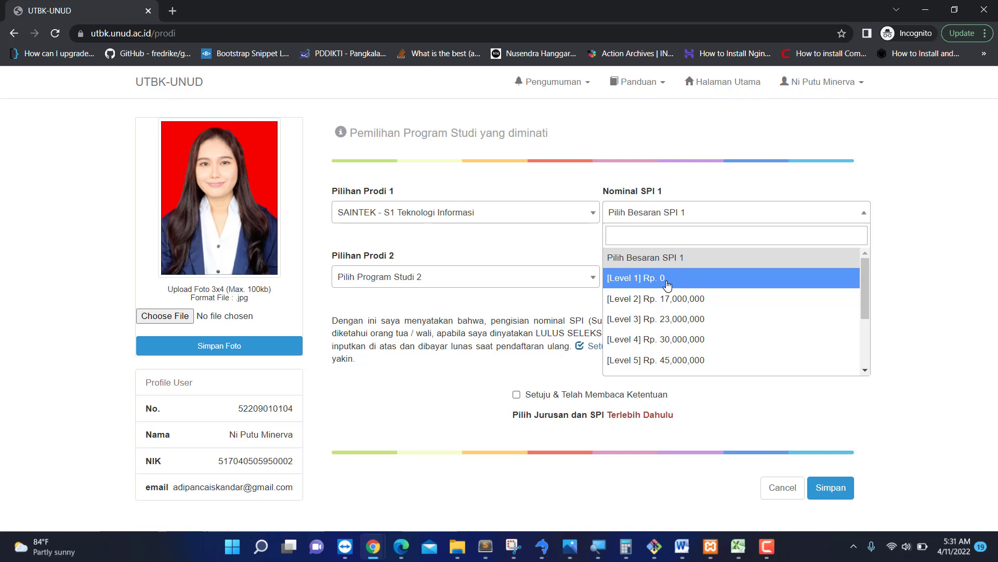
click(668, 285)
click(689, 210)
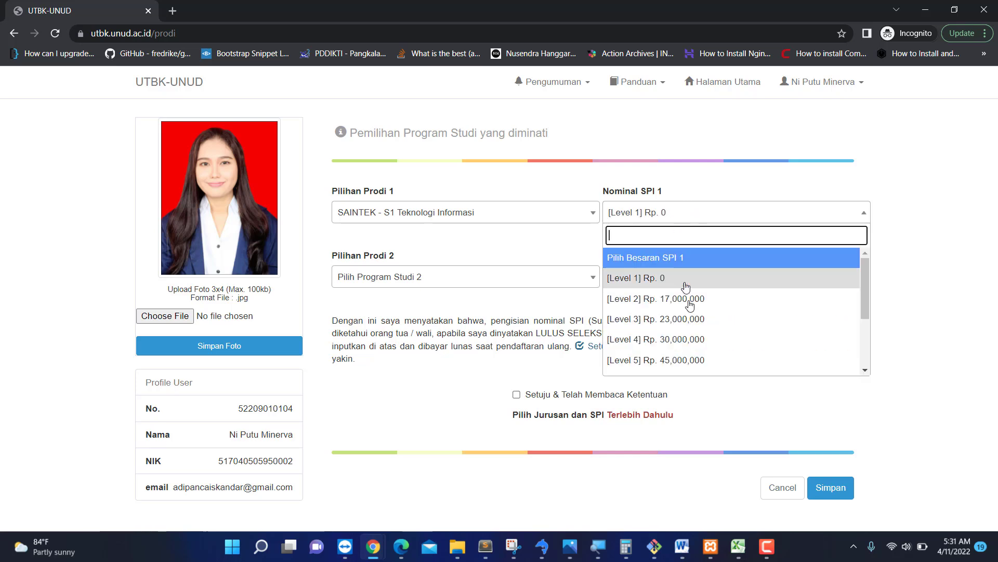
scroll(706, 323, down, 2)
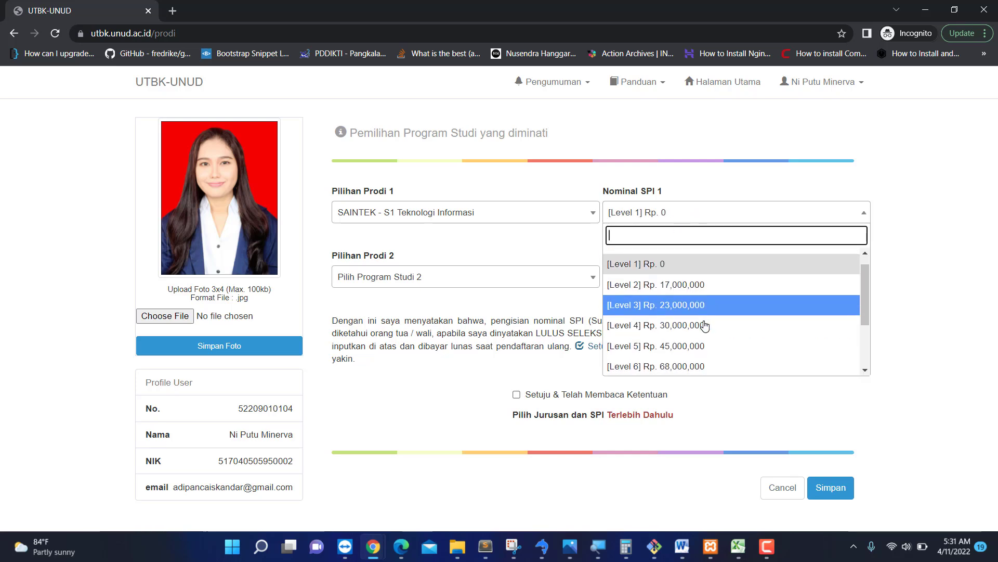
scroll(705, 326, up, 2)
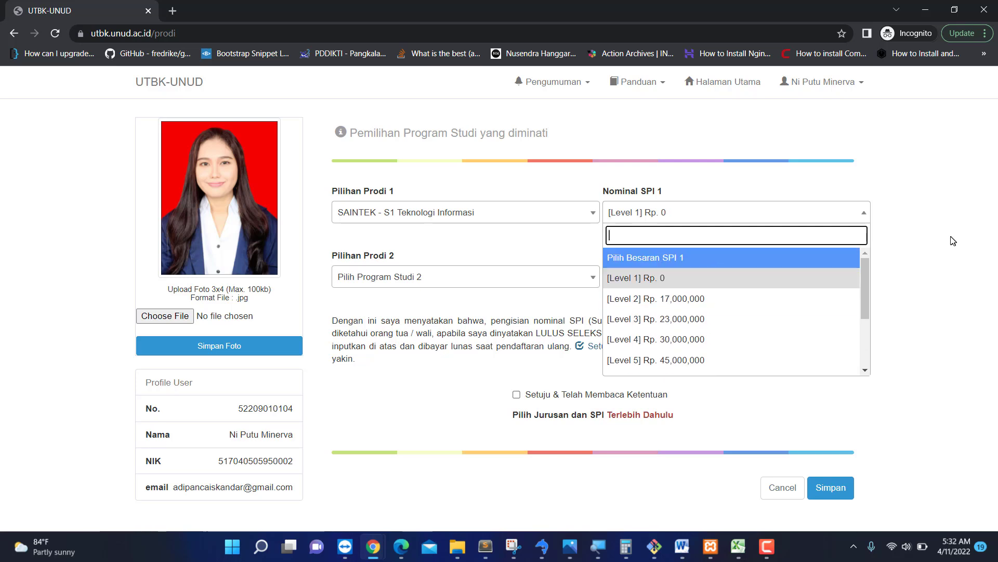
click(592, 298)
click(509, 284)
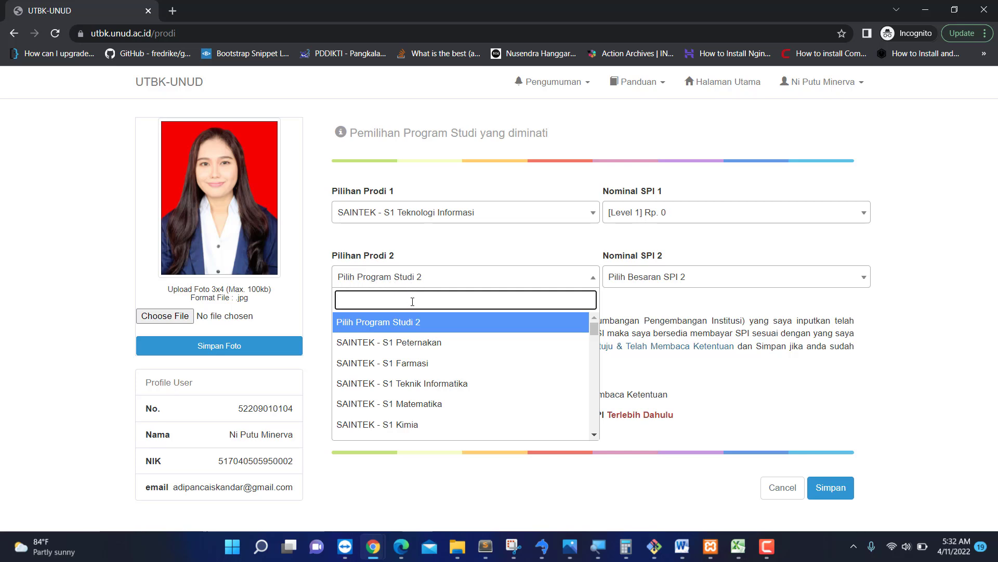
Choose S1 Teknik Informatika as second choice with SPI above Rp. 228,000,000, maximum 300,000,000.
text(info)
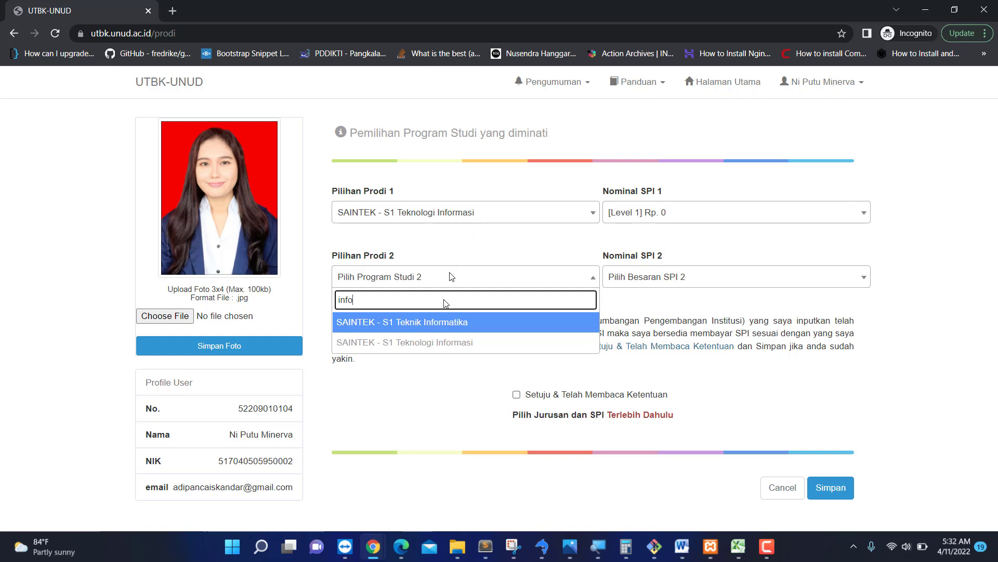
click(459, 323)
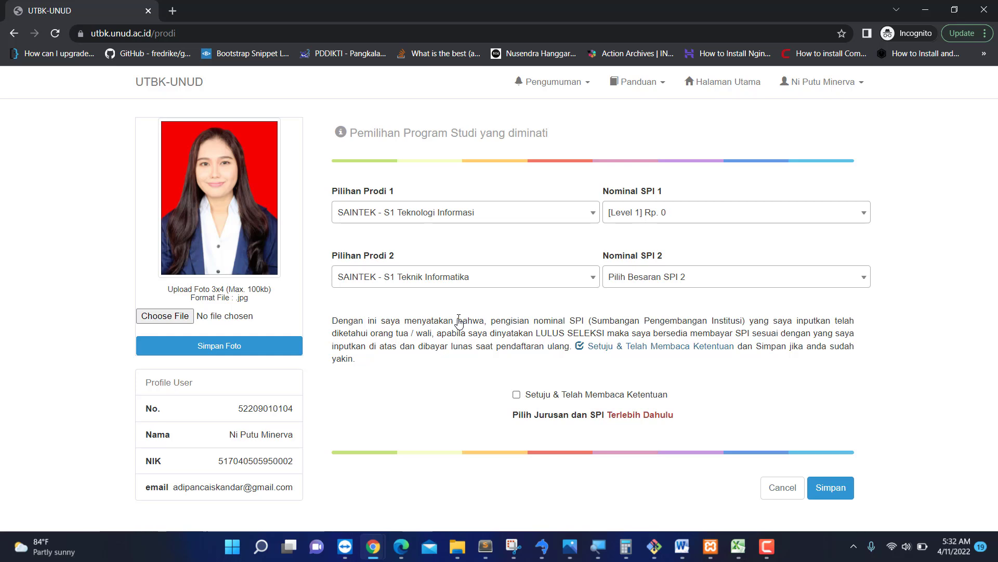
click(662, 279)
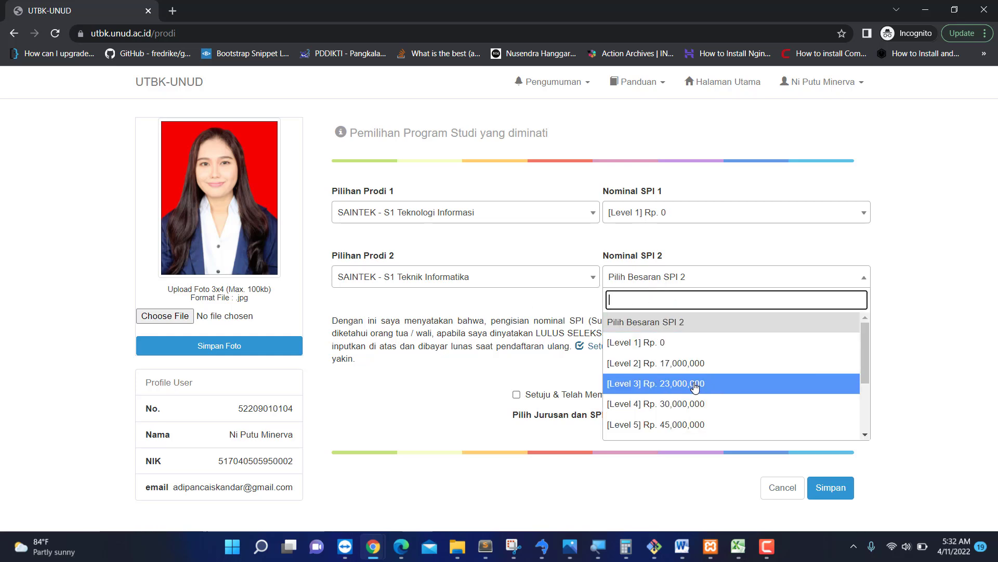
scroll(696, 385, down, 1)
scroll(695, 388, up, 1)
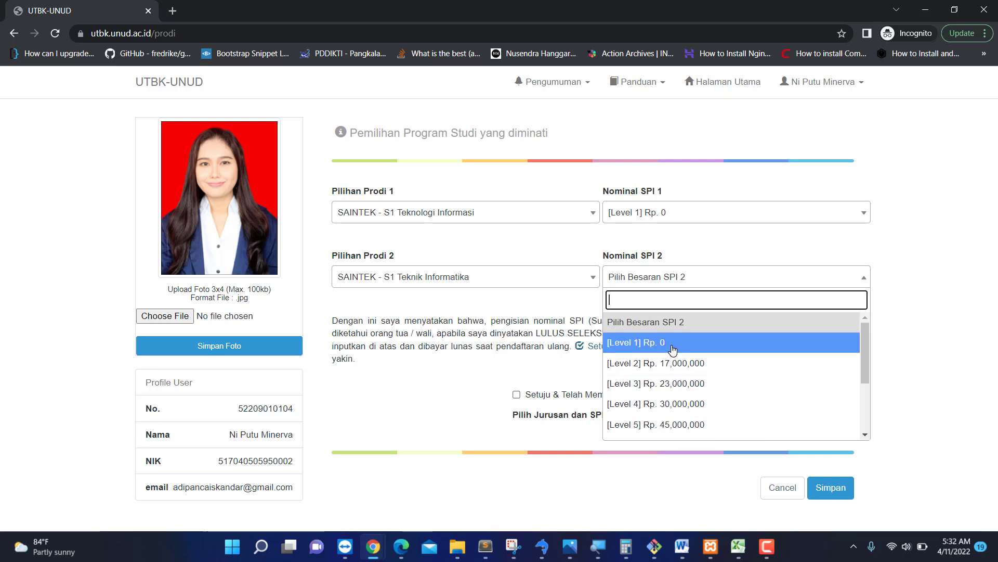
scroll(718, 411, down, 2)
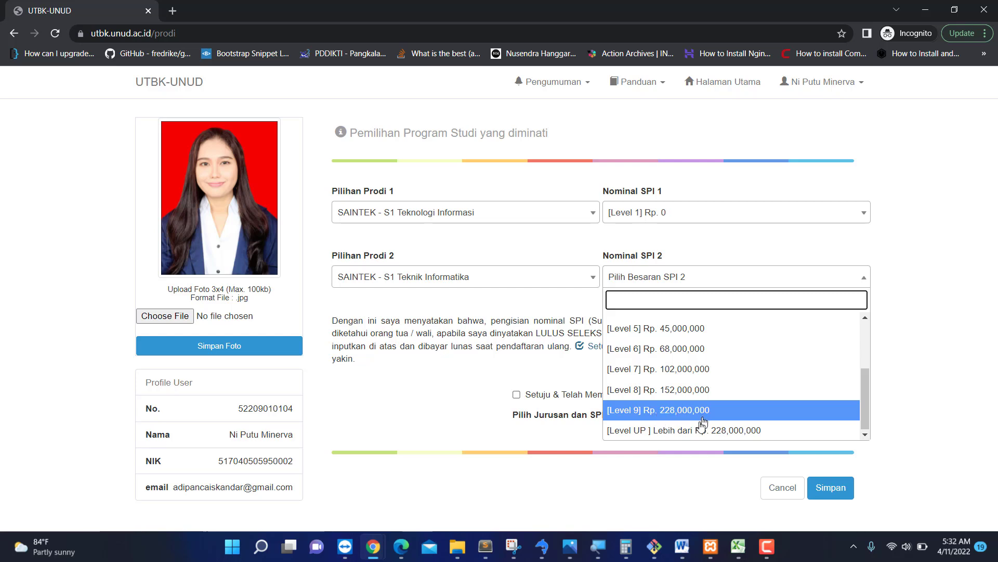
click(633, 430)
double_click(390, 325)
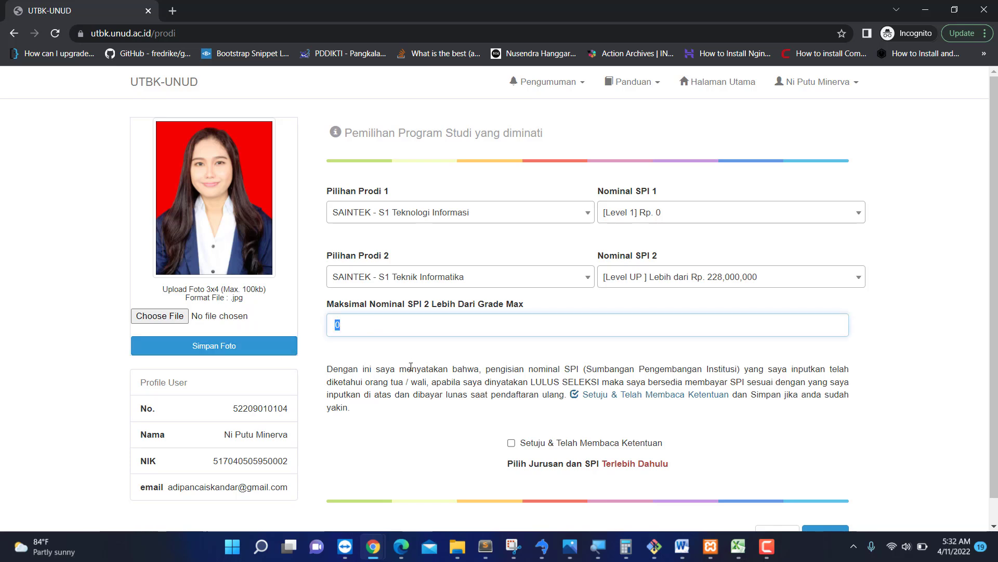
text(300,000,000)
click(523, 389)
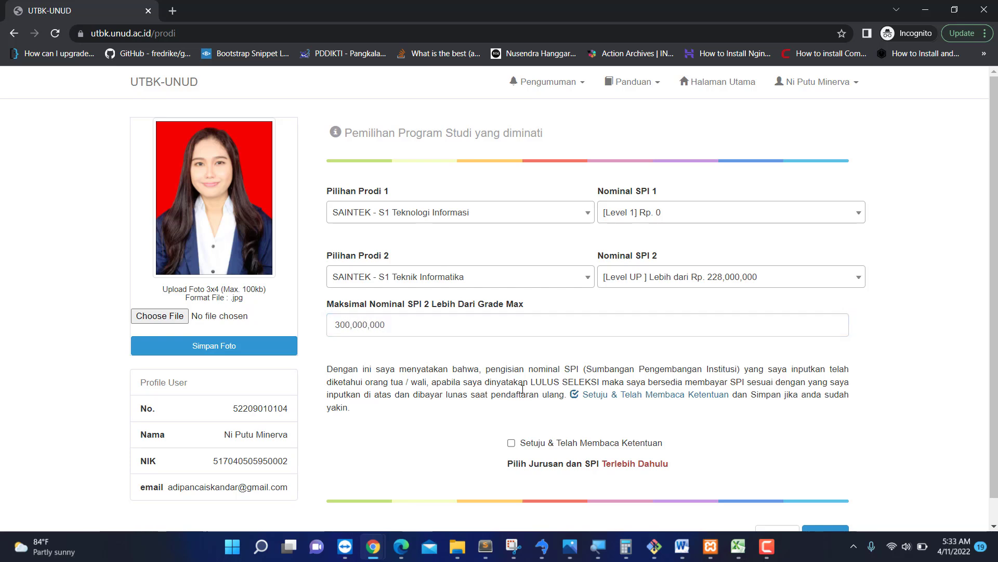
Agree to the SPI terms and attempt to save the program choices.
click(567, 442)
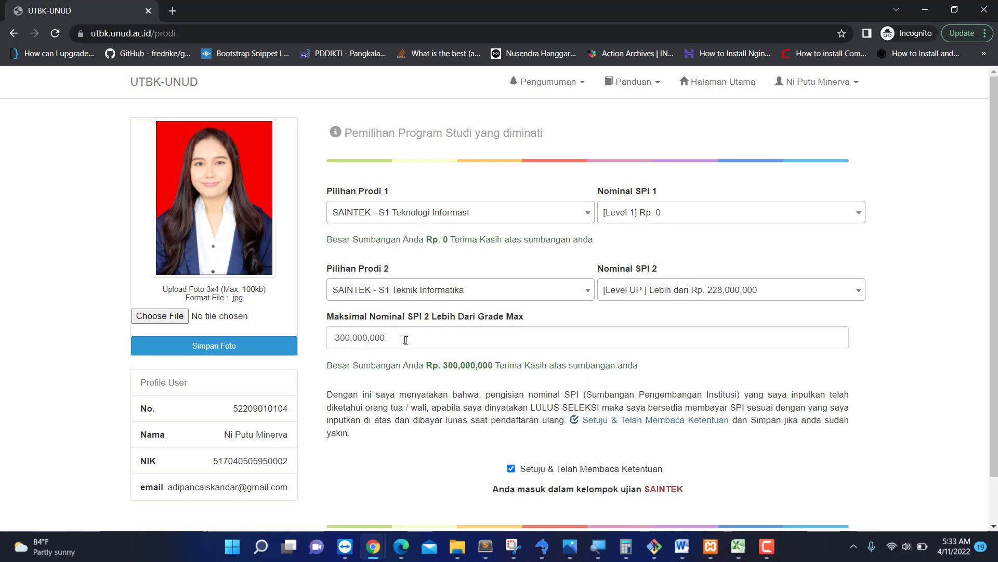
scroll(425, 375, down, 1)
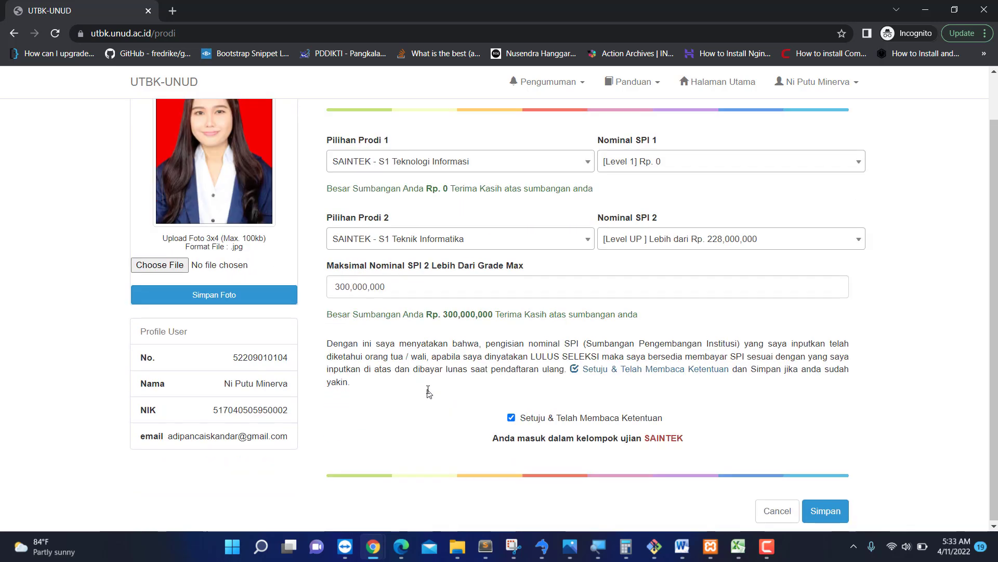
click(839, 516)
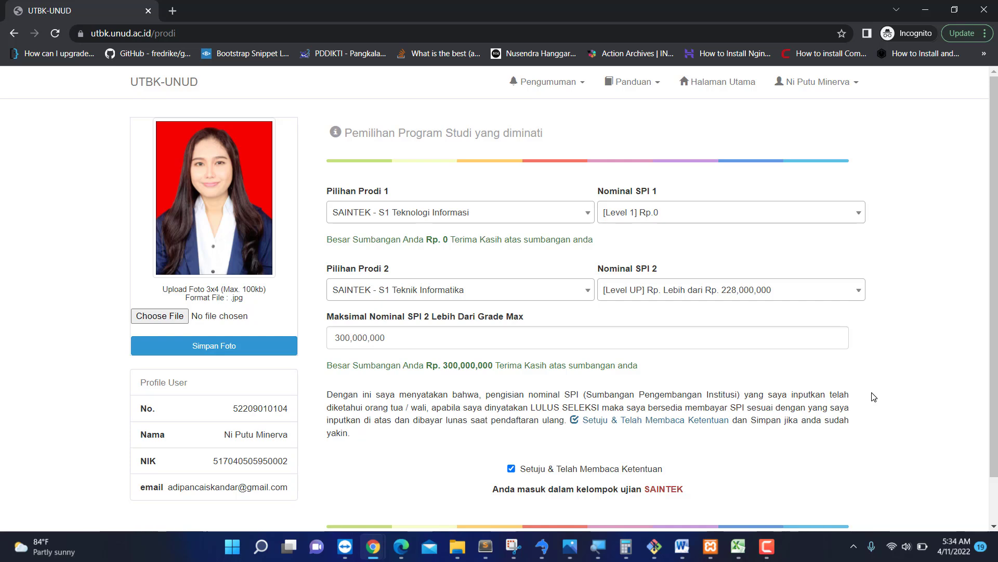
Change the second-choice SPI to [Level 1] Rp. 0, agree to the terms and save.
click(751, 294)
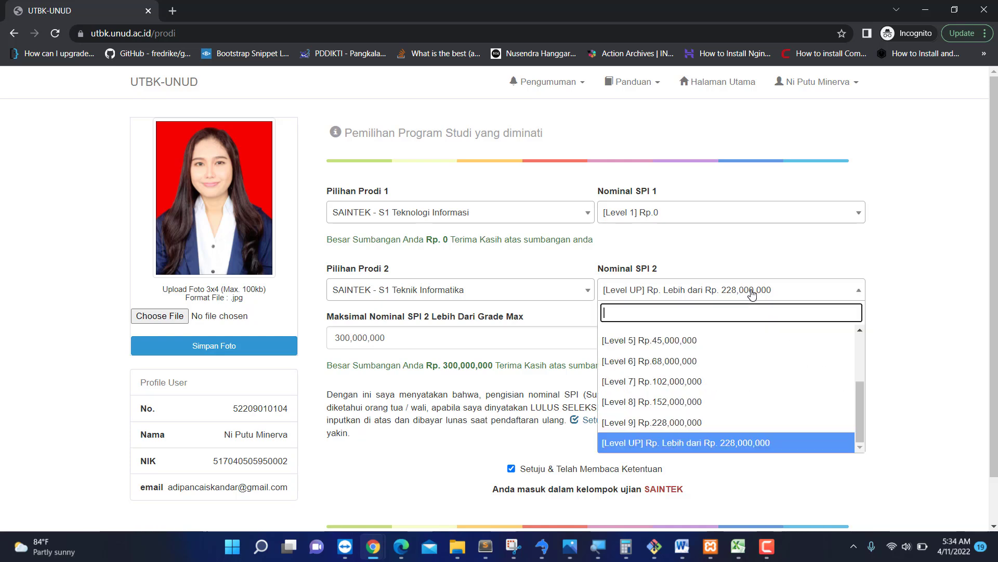
scroll(739, 411, up, 5)
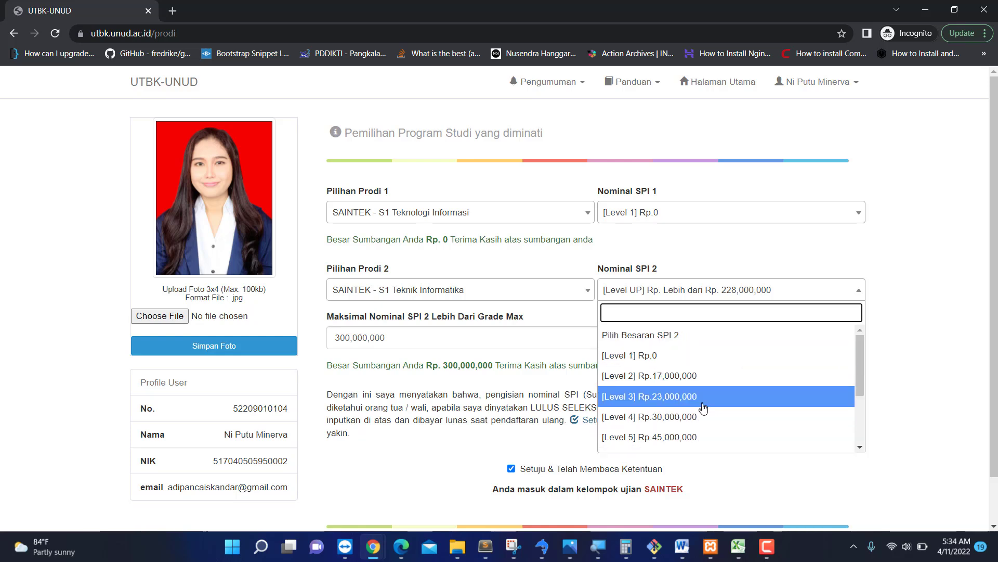
scroll(728, 432, down, 3)
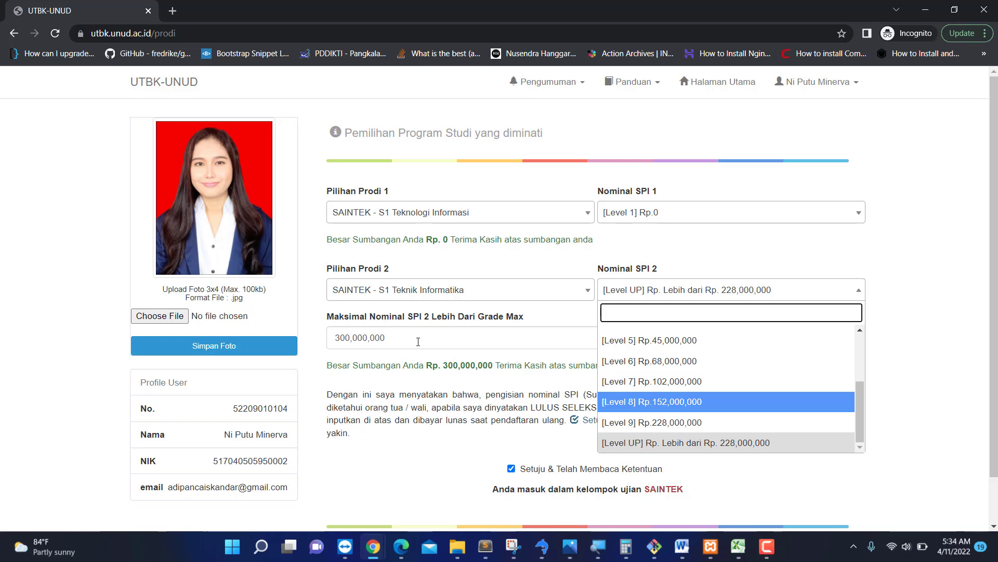
scroll(728, 397, up, 3)
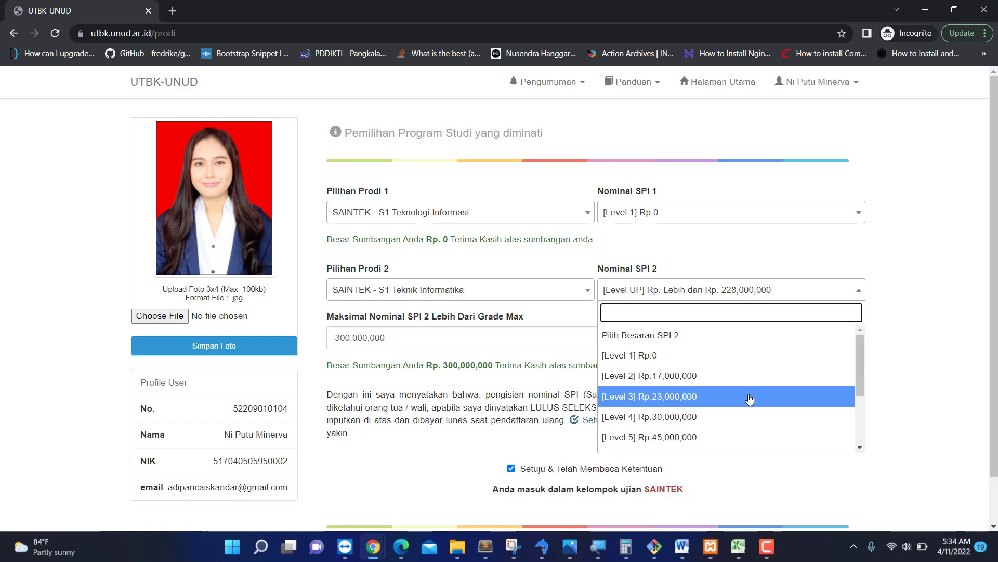
click(695, 359)
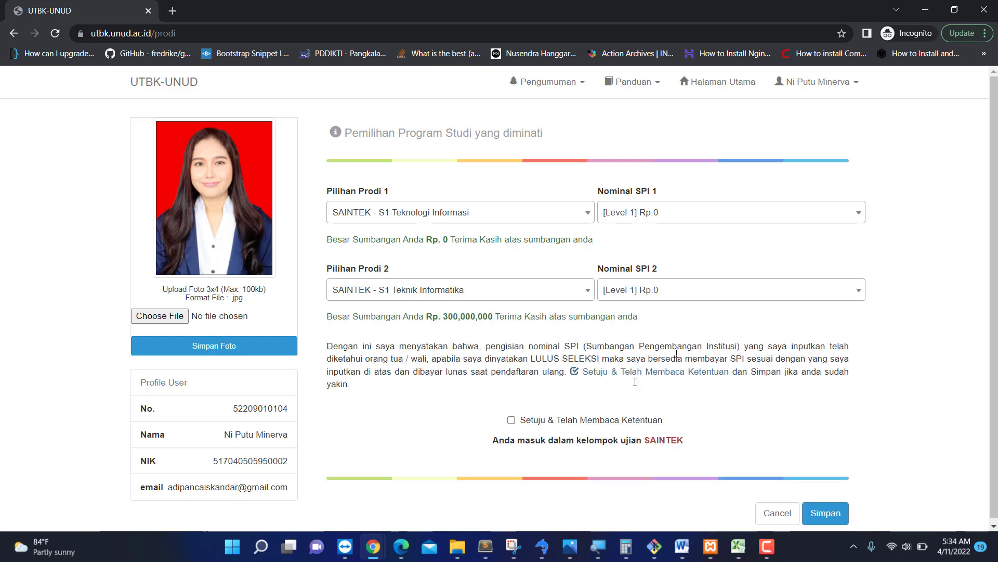
click(511, 420)
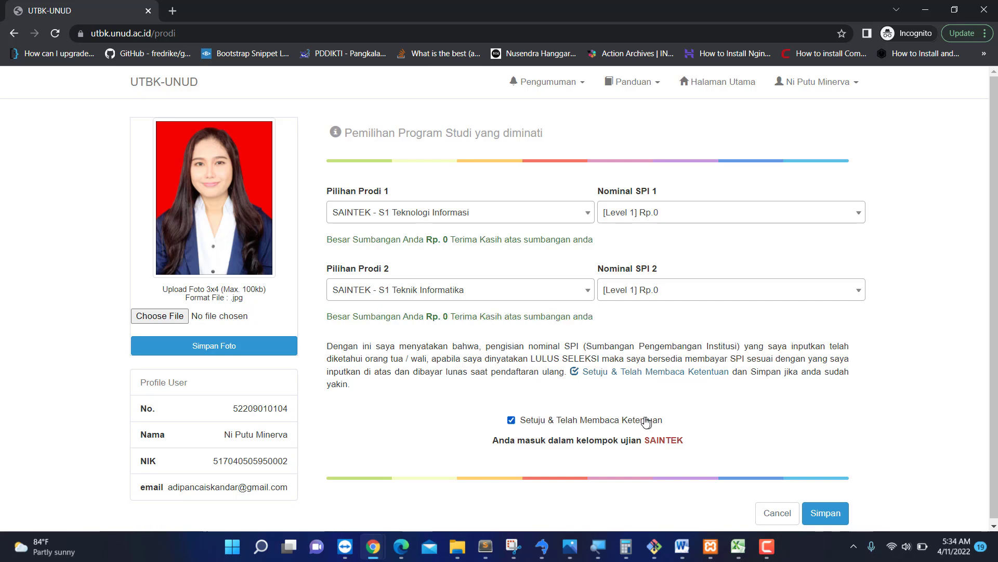
scroll(860, 435, down, 1)
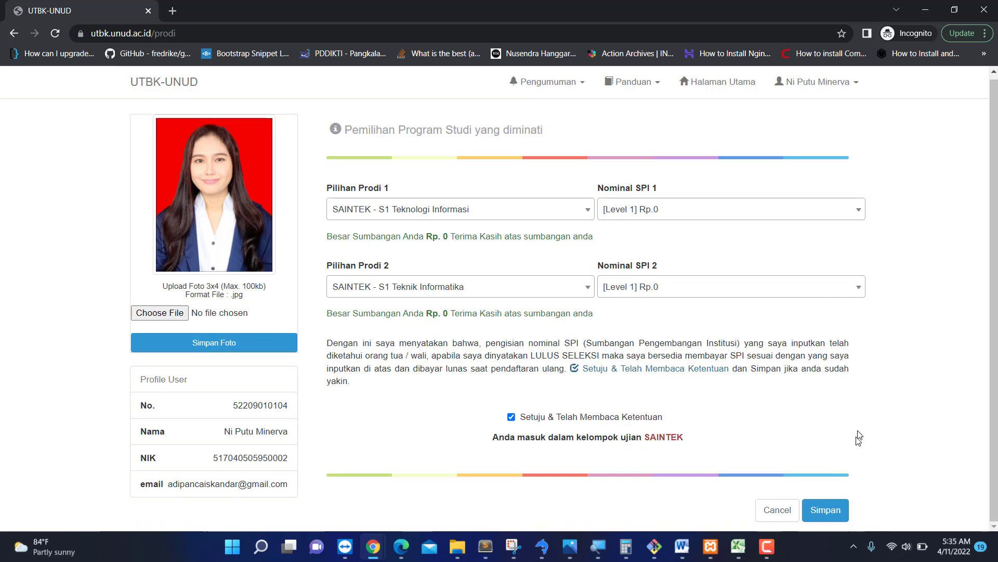
click(827, 513)
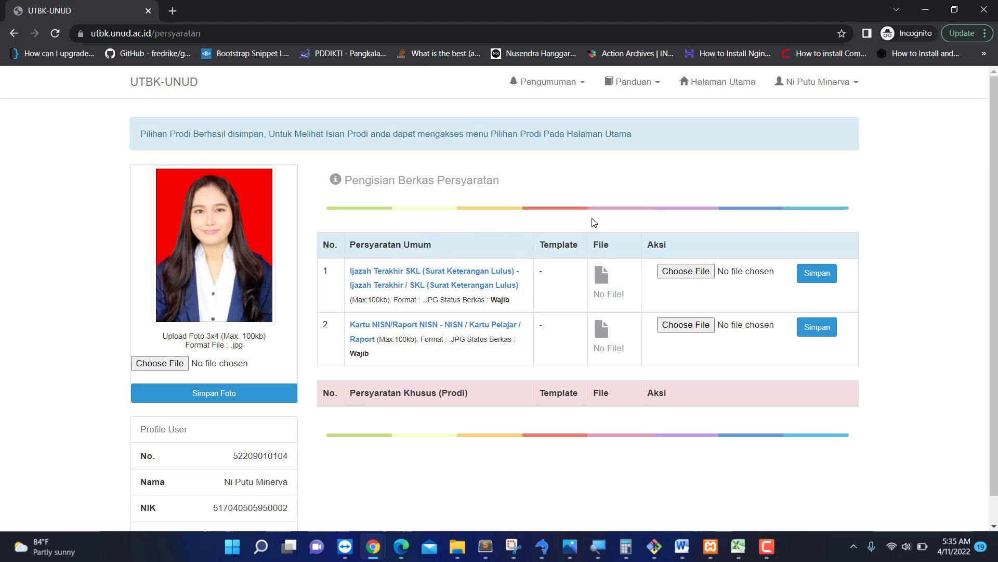
Try uploading Doc2.pdf as the Ijazah/SKL and dismiss the JPG-only file type alert.
click(719, 82)
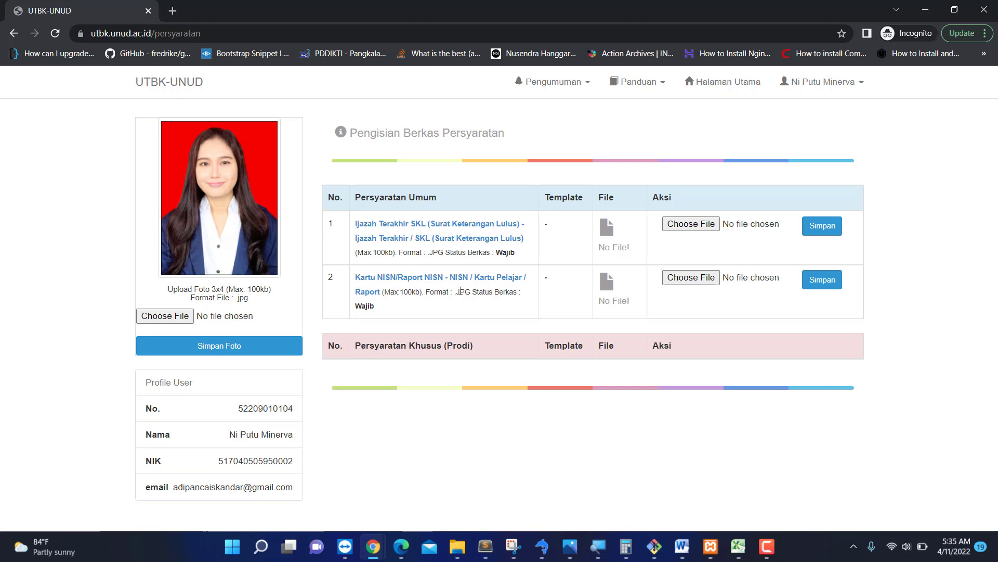
click(692, 224)
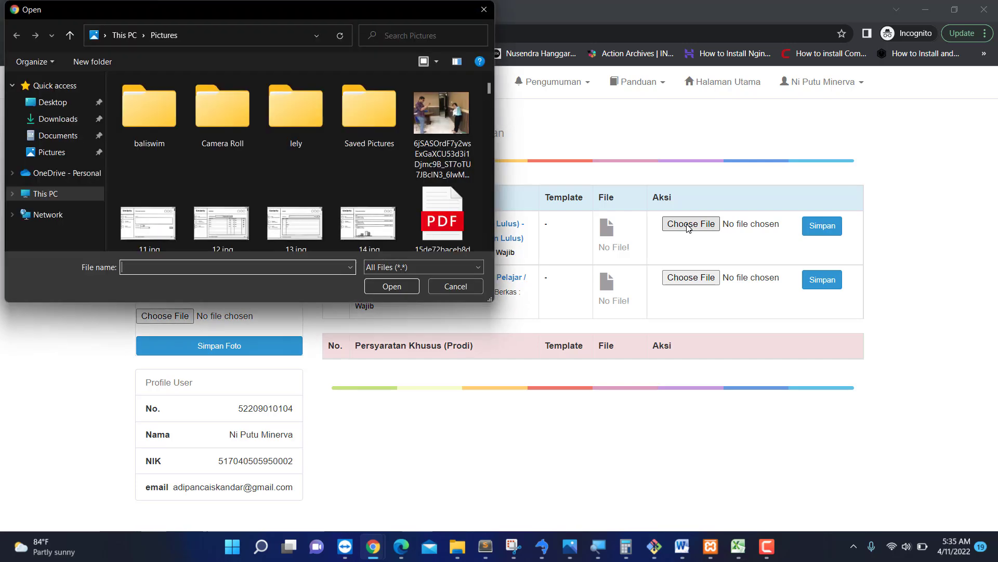
scroll(172, 177, down, 2)
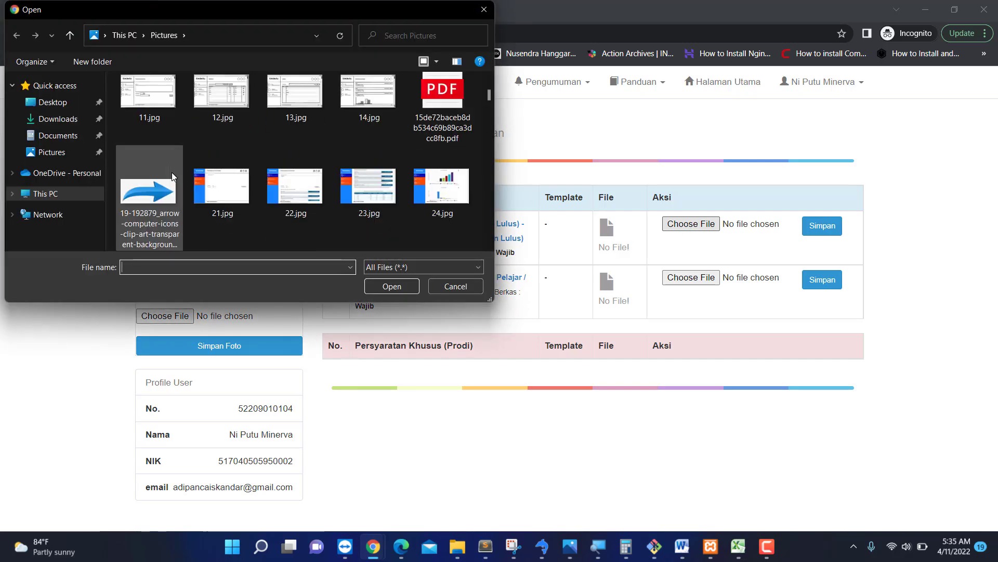
scroll(171, 177, up, 2)
click(61, 135)
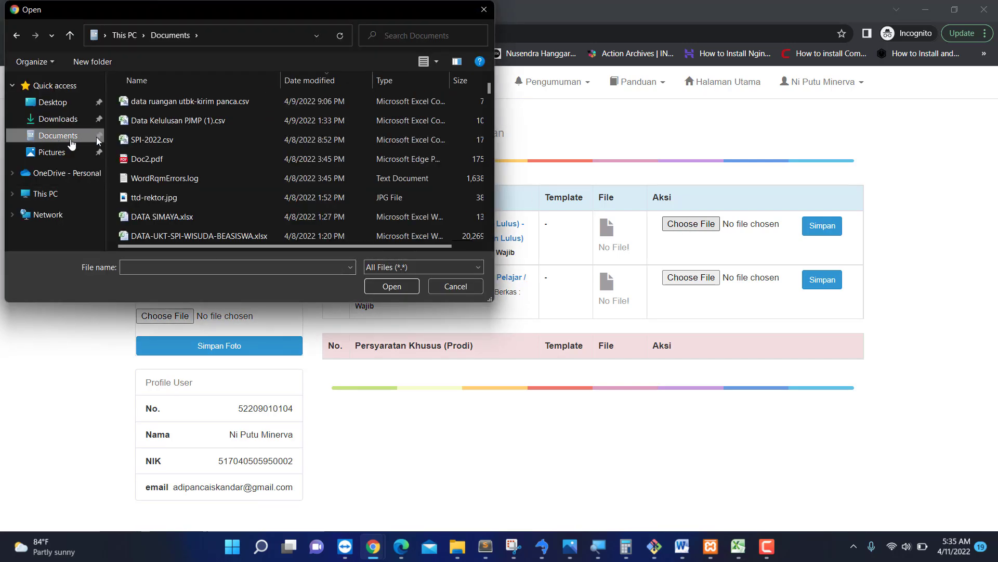
double_click(163, 157)
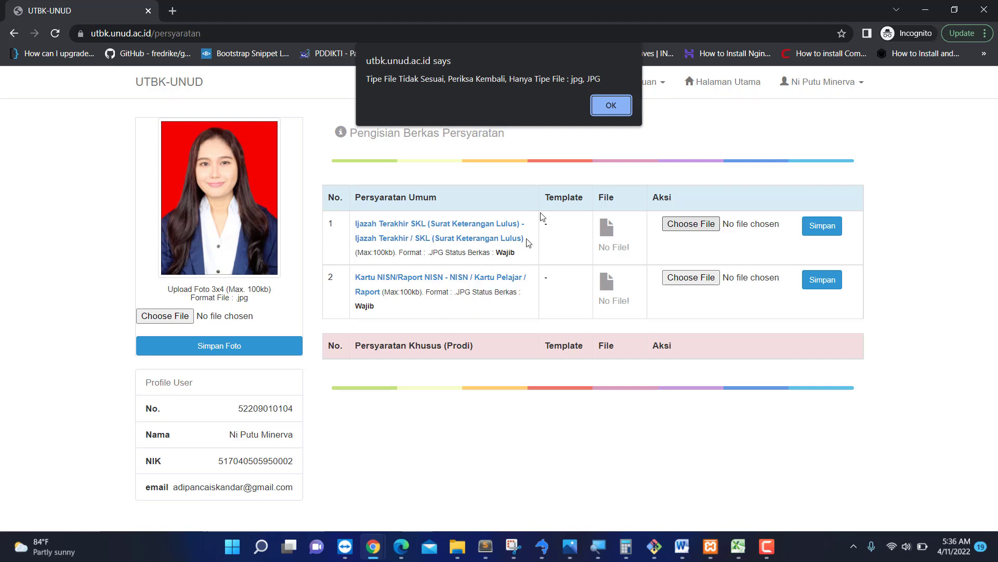
click(603, 114)
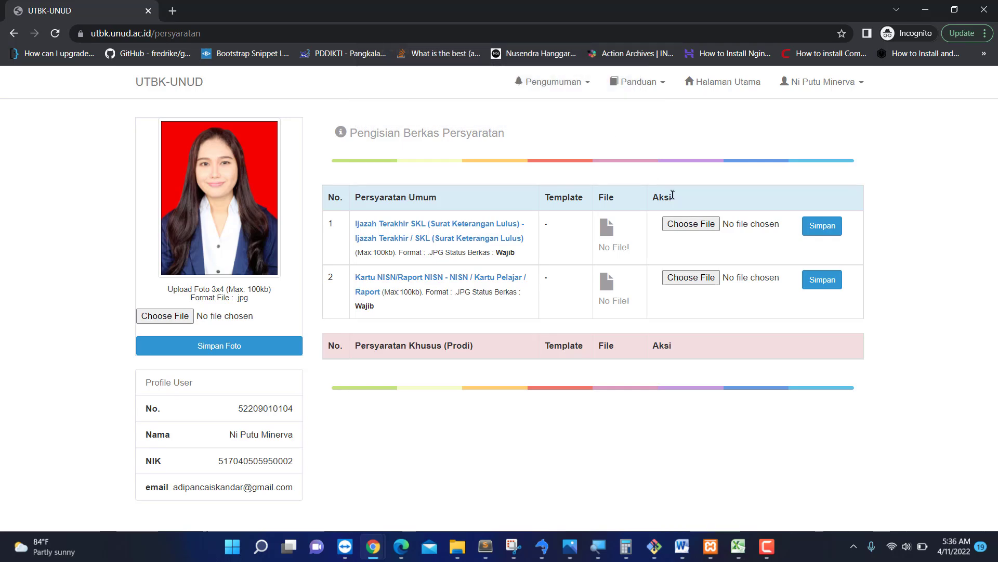
Select 70541.jpg from Pictures for the Ijazah/SKL requirement.
click(712, 227)
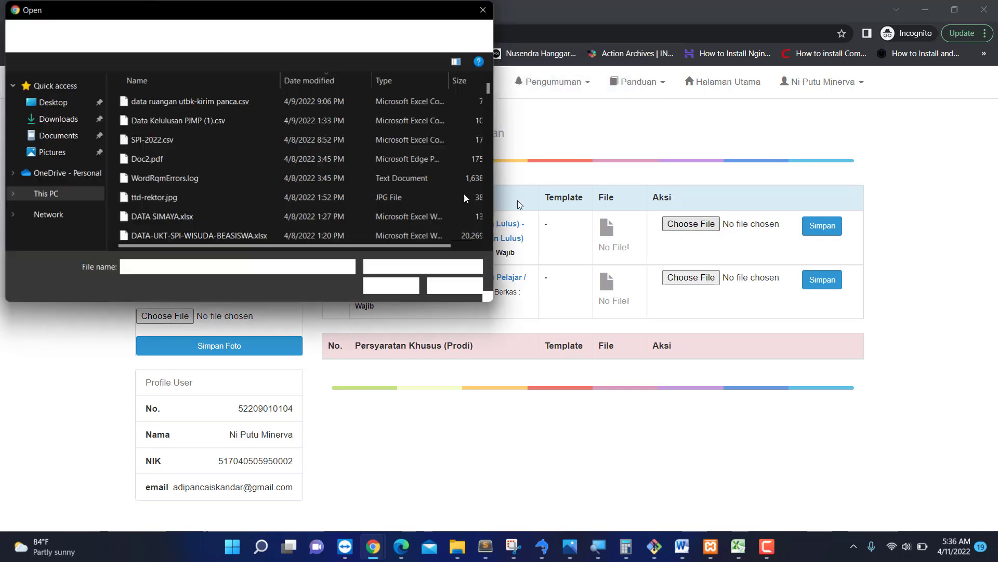
click(52, 152)
scroll(308, 199, down, 1)
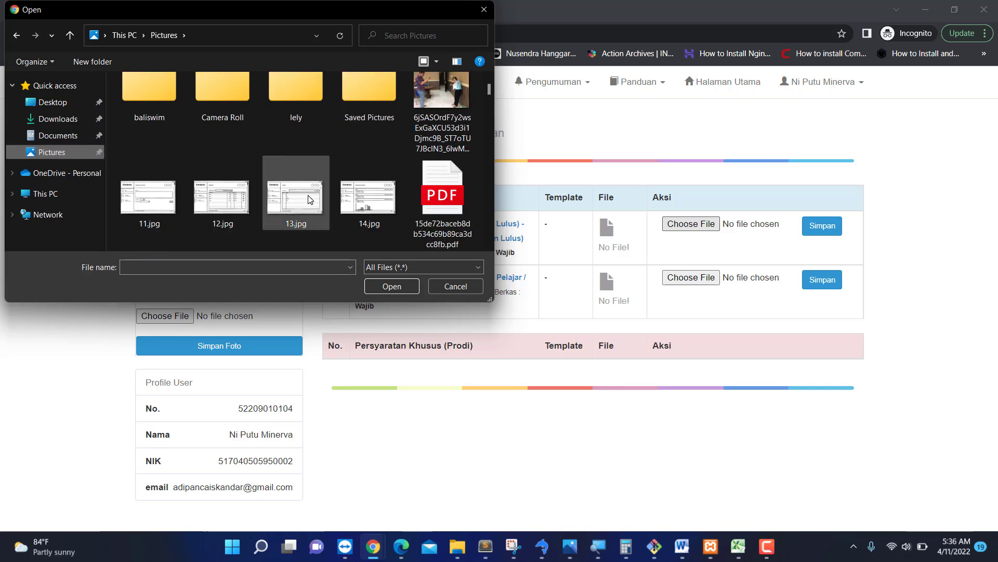
scroll(309, 199, down, 5)
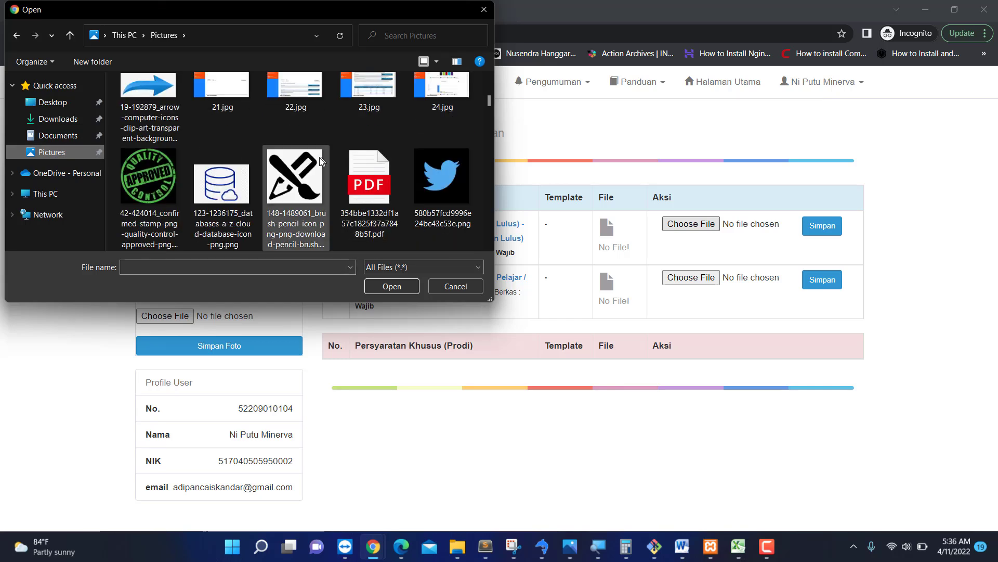
scroll(318, 161, up, 1)
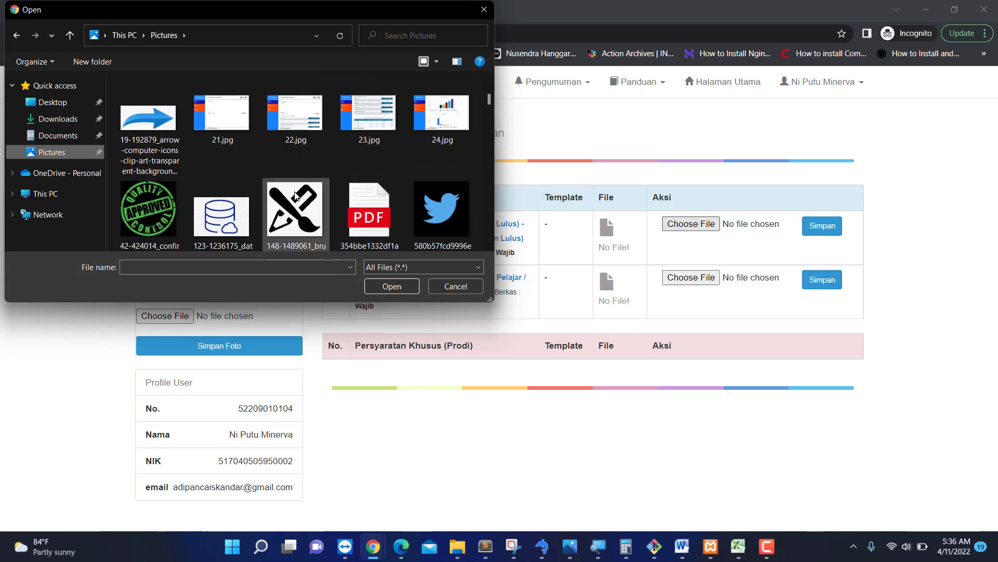
scroll(296, 195, down, 1)
scroll(296, 195, down, 3)
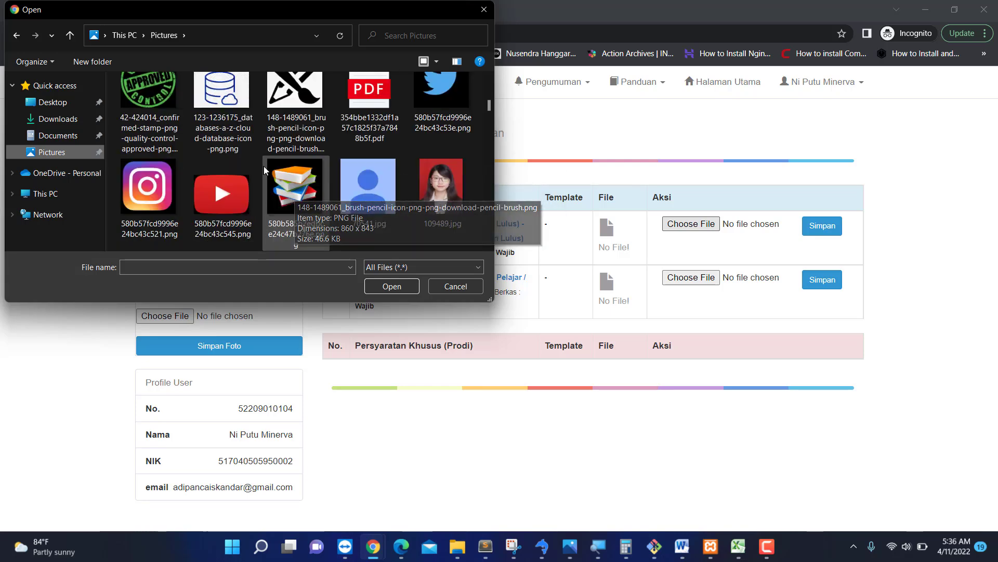
double_click(371, 198)
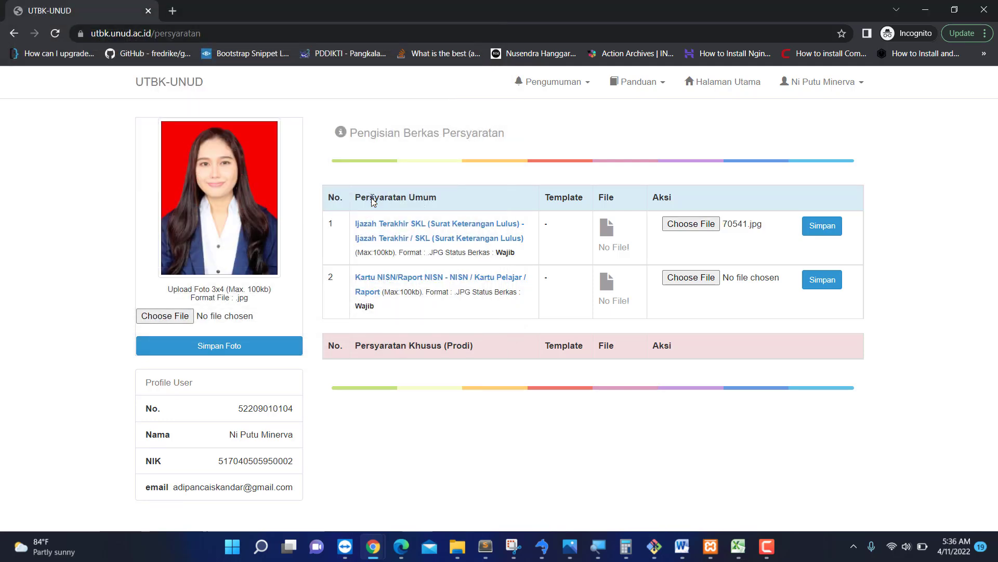
Save the upload, then view the stored image and close its tab.
click(839, 231)
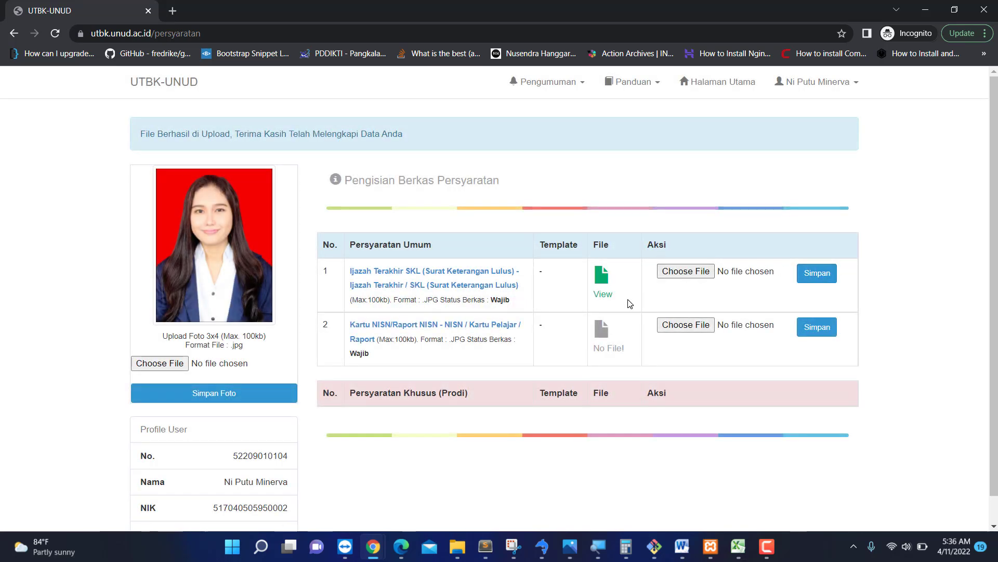
click(602, 285)
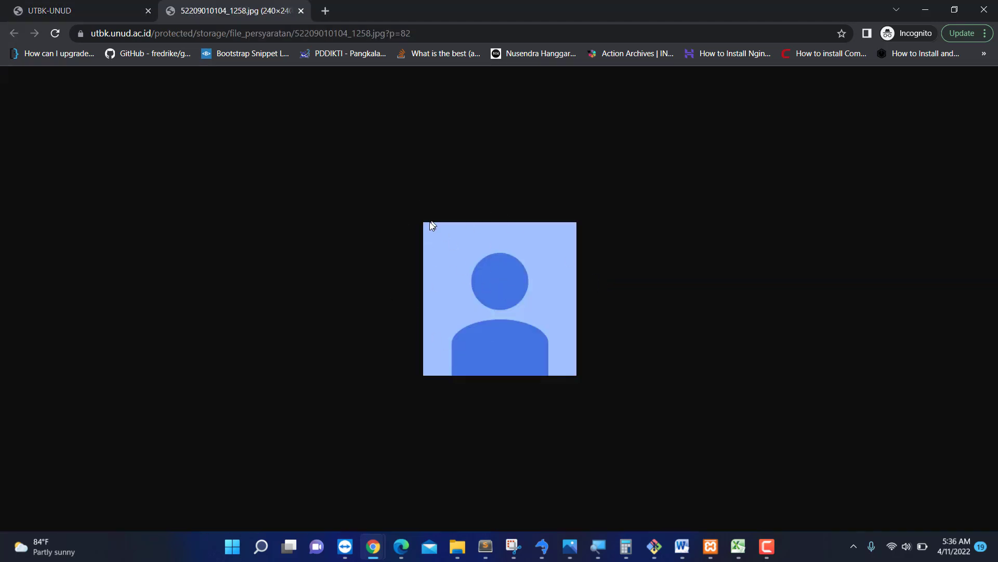
click(300, 11)
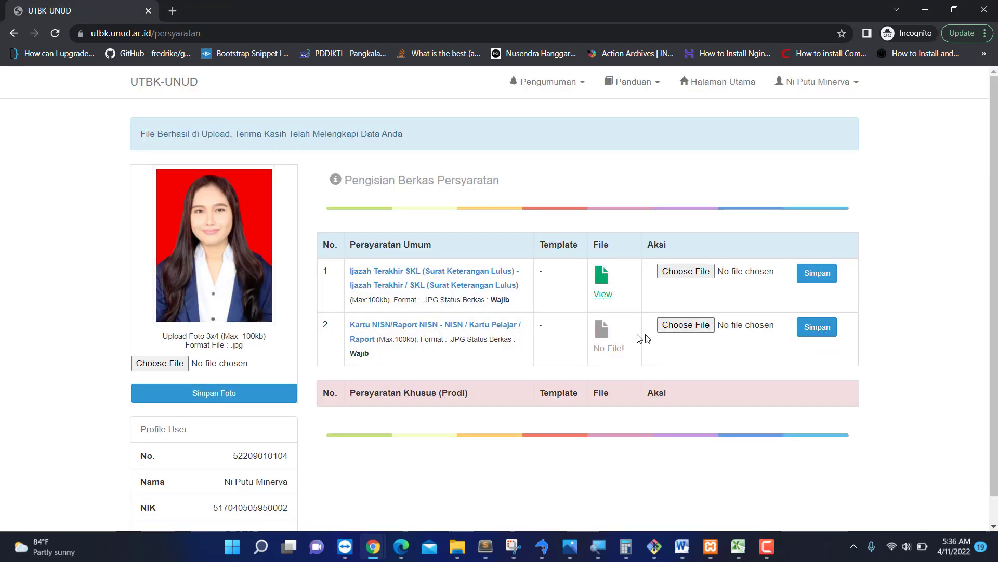
Upload 70541.jpg as the Kartu NISN/Raport file and save it with Simpan.
click(714, 323)
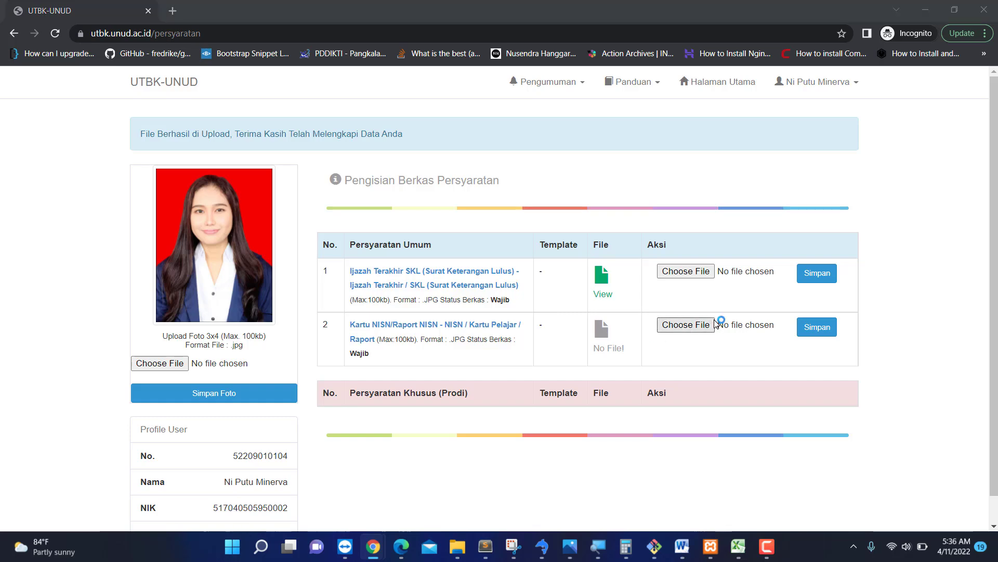
scroll(274, 176, down, 5)
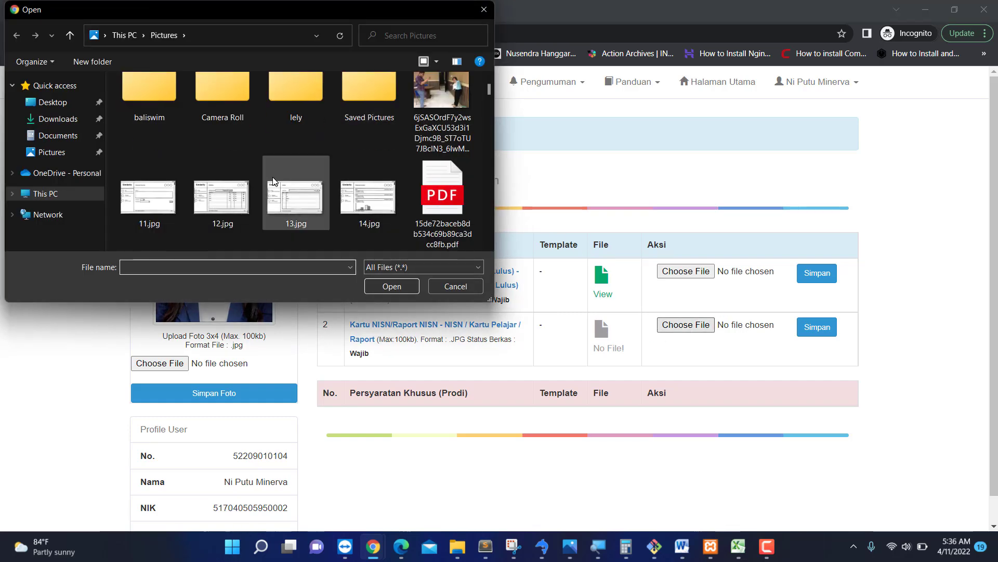
scroll(274, 180, down, 1)
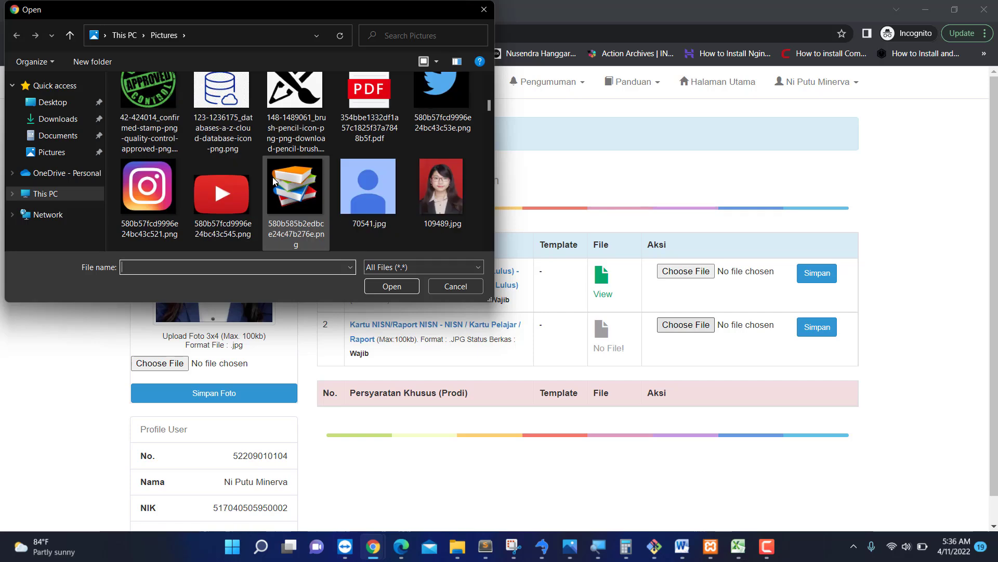
double_click(369, 189)
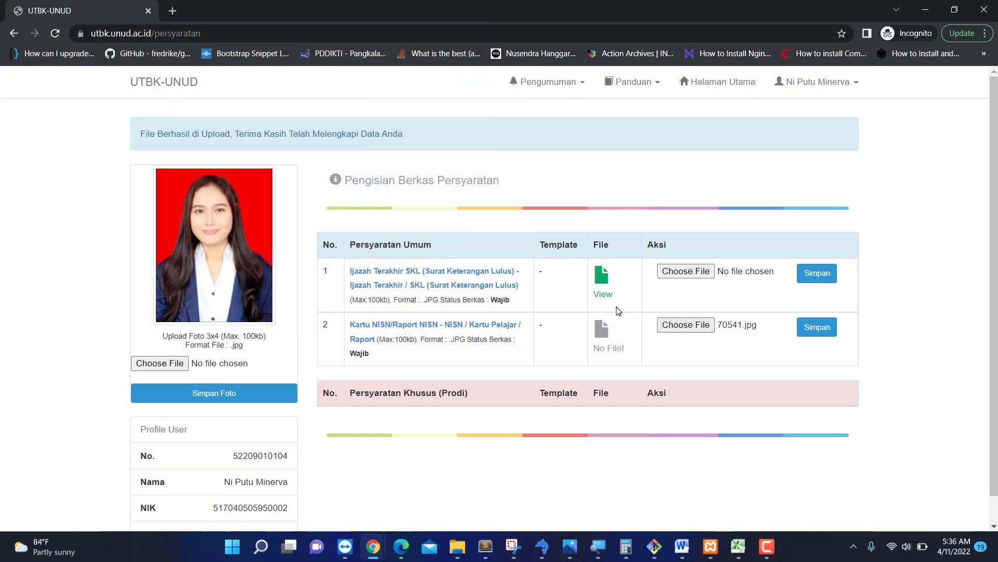
click(819, 328)
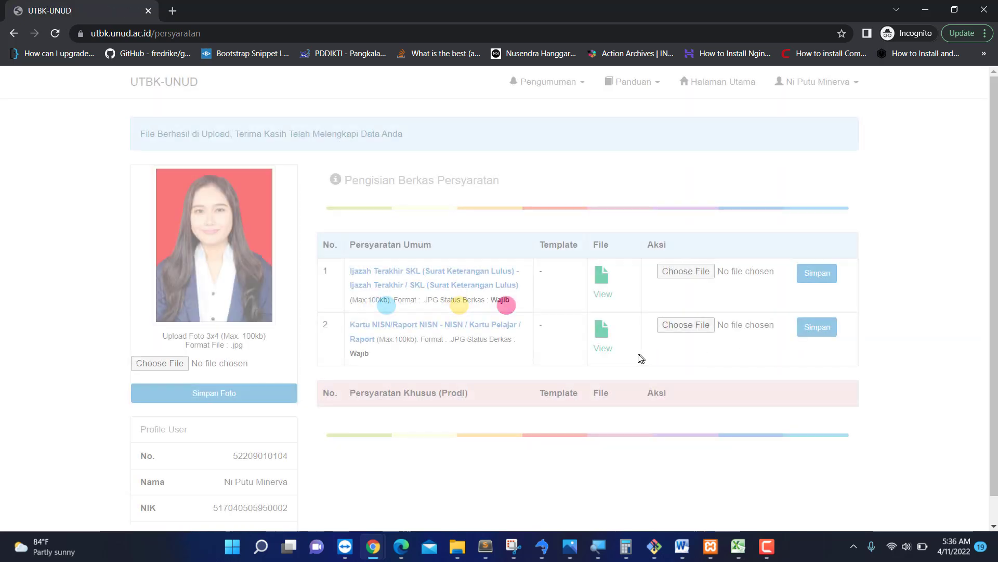
View the uploaded NISN card image to confirm it was stored, then close the preview.
click(603, 339)
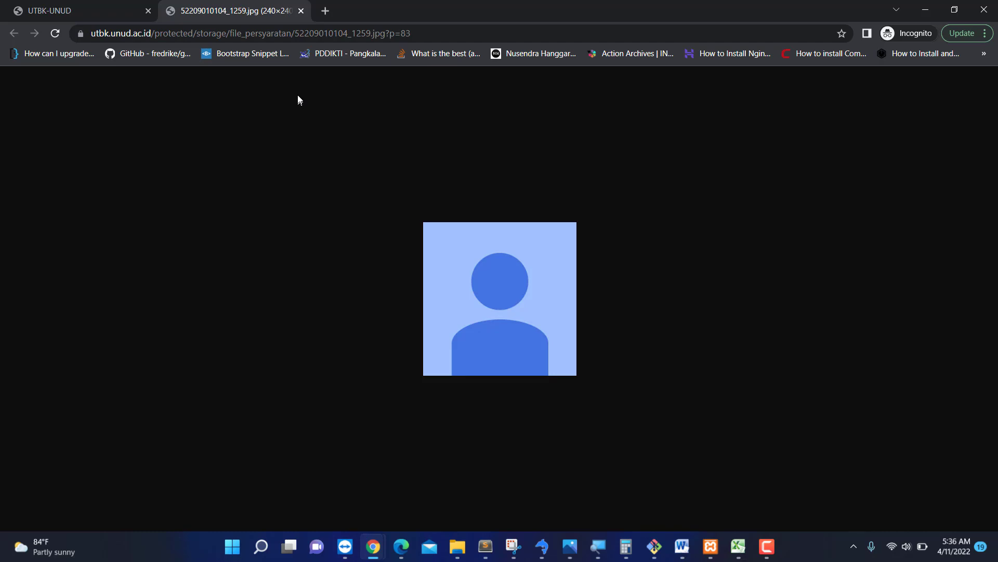
click(302, 10)
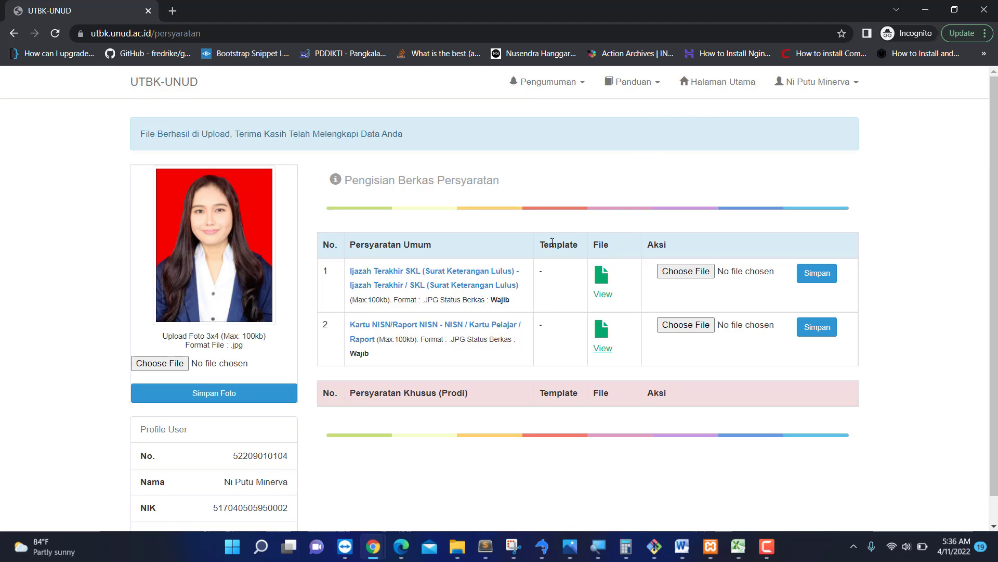
scroll(579, 395, down, 1)
scroll(579, 395, up, 1)
Go back to Halaman Utama and open step 5, Sesi Ujian, from the dashboard.
click(722, 83)
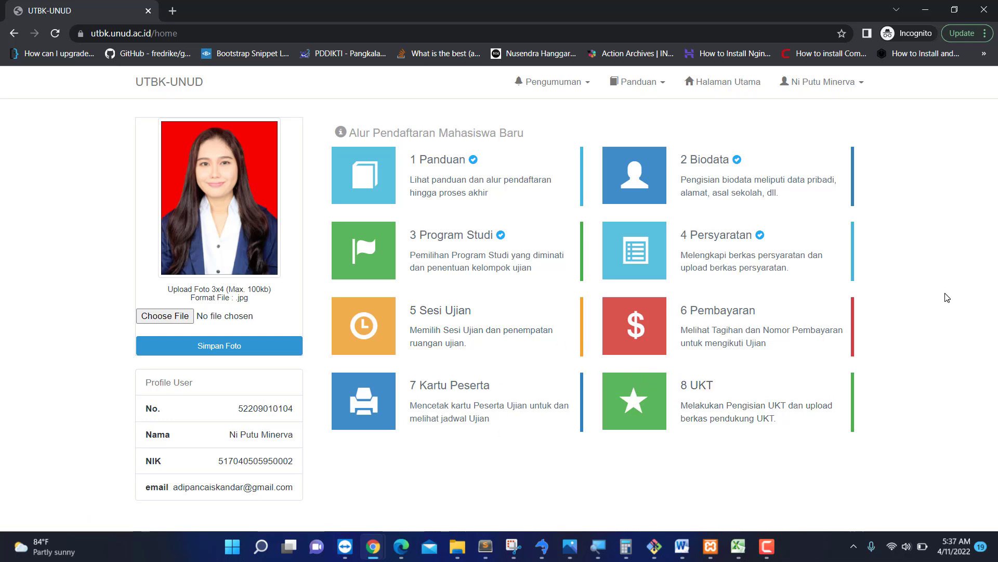
click(463, 317)
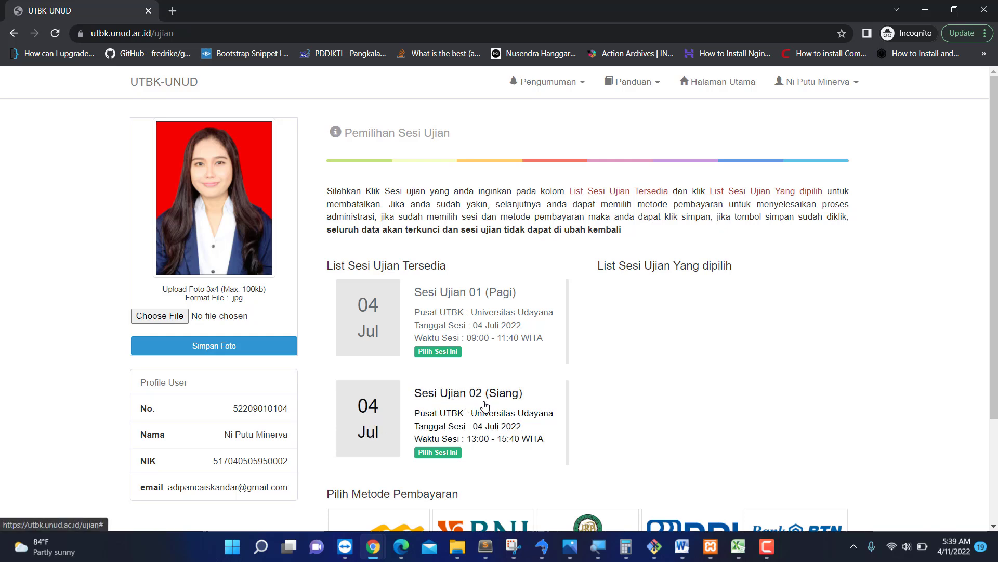
Select Sesi Ujian 02 (Siang) and, after browsing the other banks, pick Mandiri for payment.
click(380, 424)
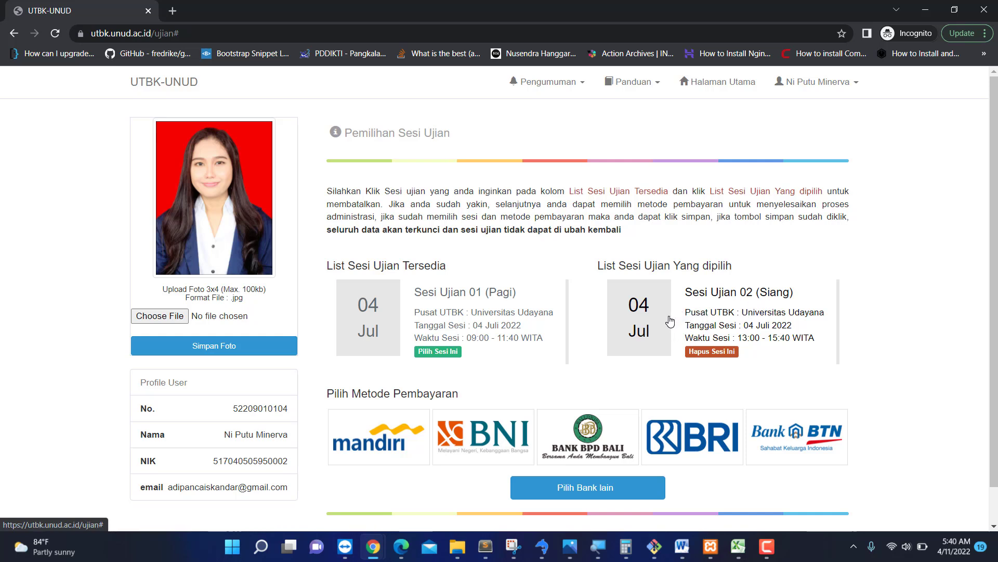
scroll(829, 323, down, 1)
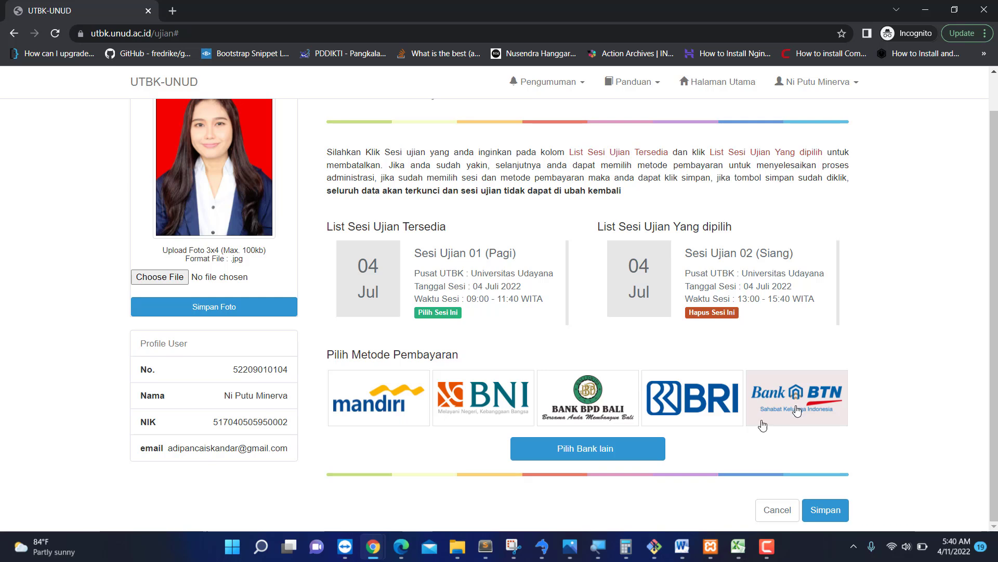
click(542, 459)
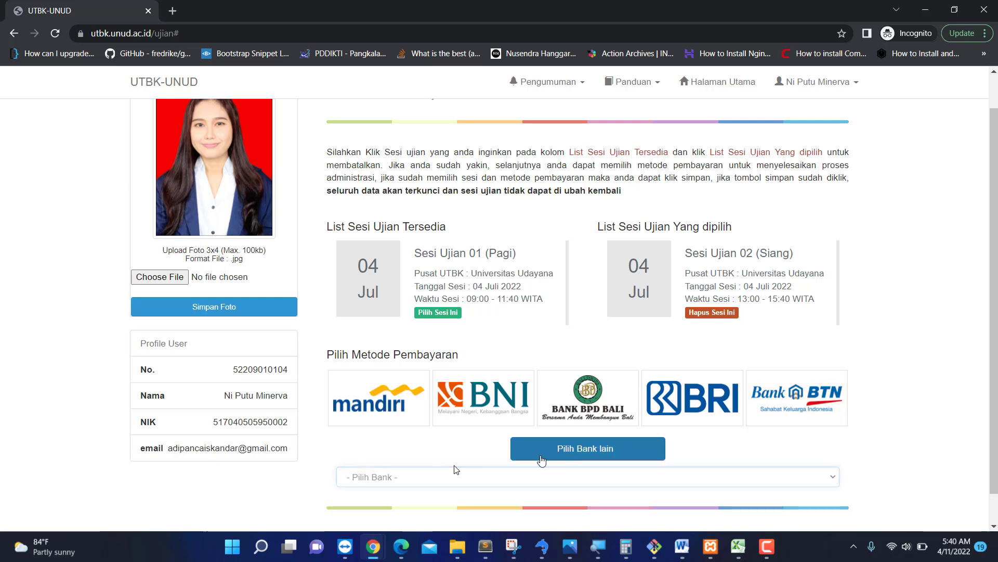
click(420, 481)
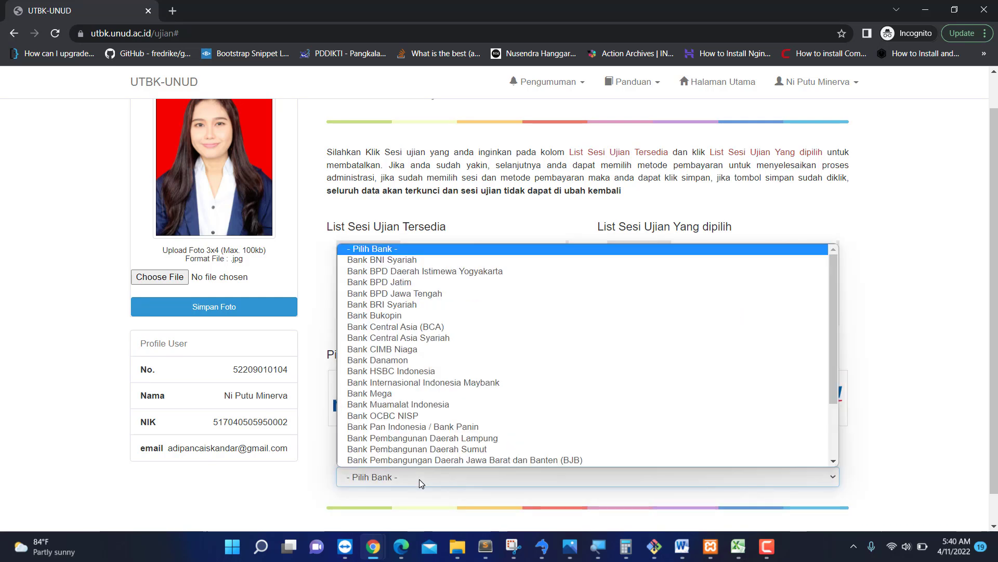
scroll(433, 376, down, 3)
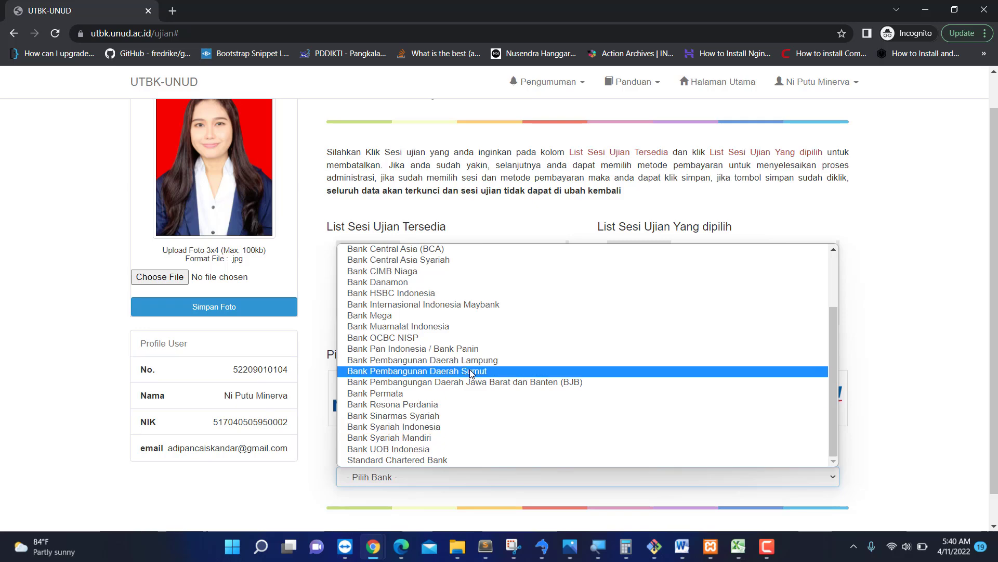
scroll(470, 369, up, 3)
click(923, 360)
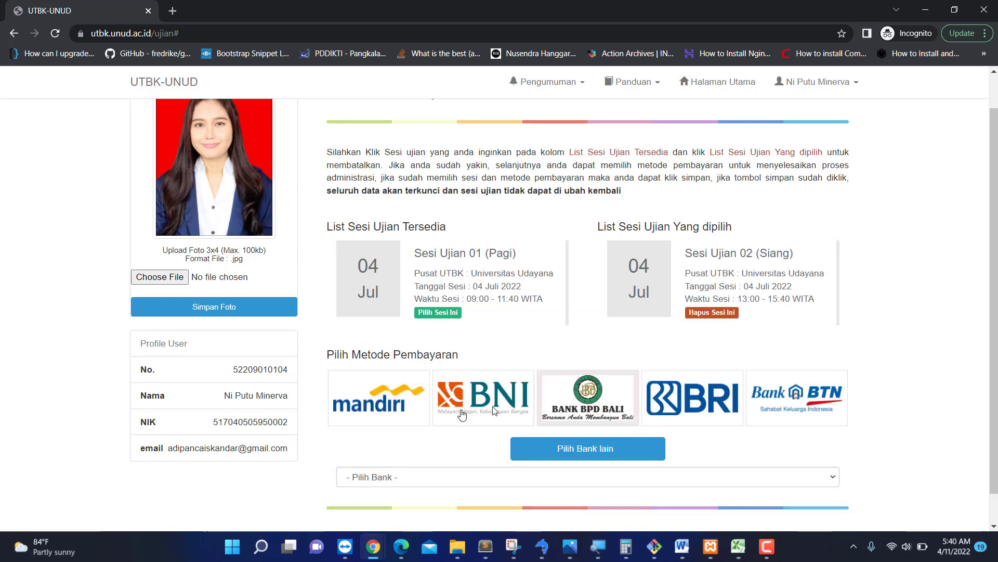
click(420, 478)
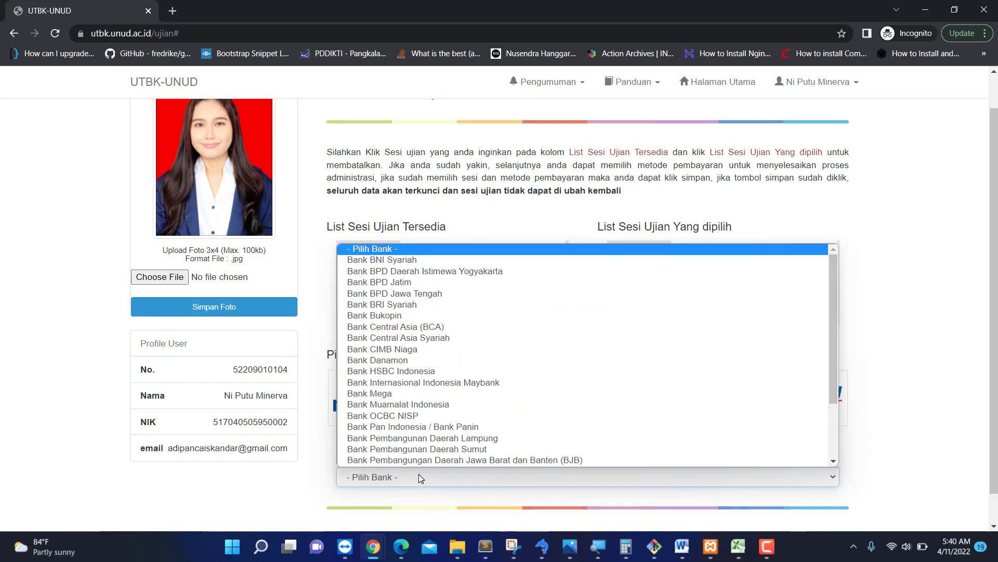
click(440, 477)
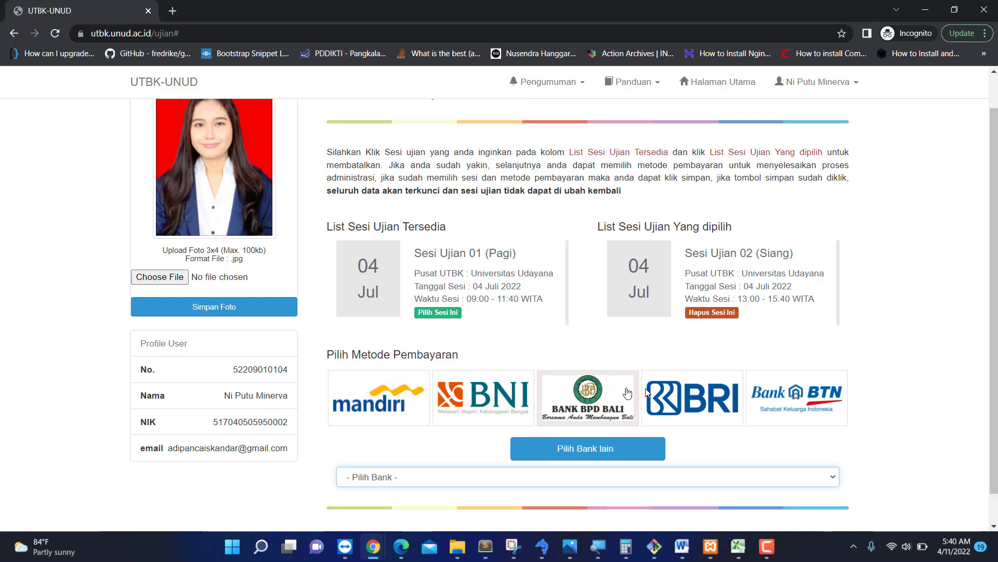
click(381, 404)
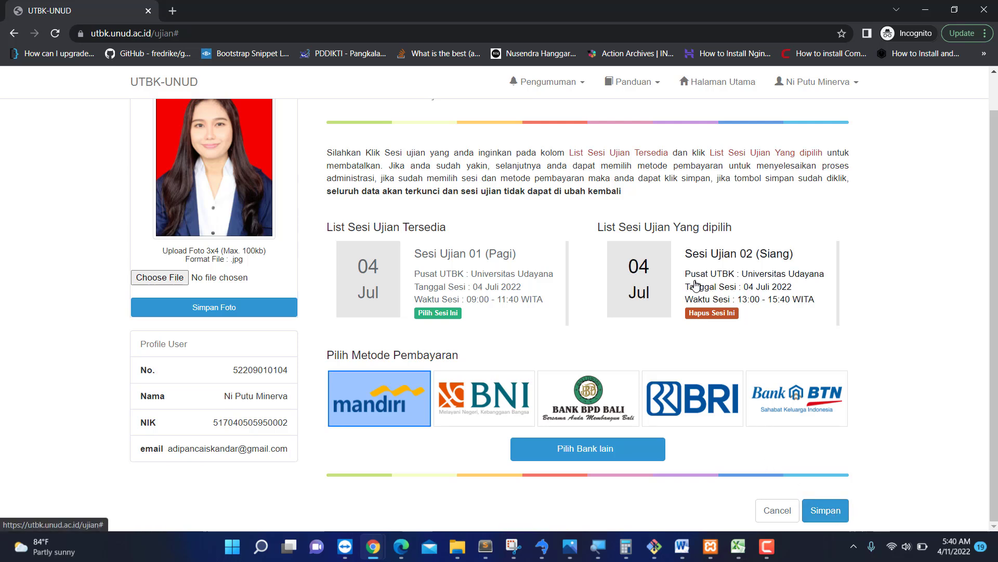
Save the Sesi Ujian 02 and Mandiri choice to bring up the Konfirmasi Sesi Ujian prompt.
click(826, 512)
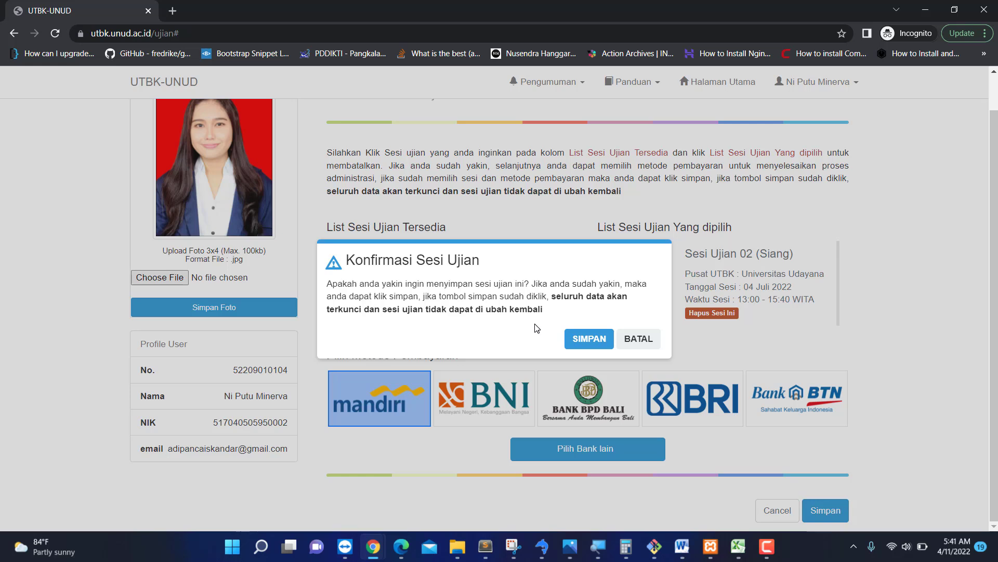
Confirm saving, open the Mandiri payment guide PDF at page 3, then return to the invoice.
click(583, 338)
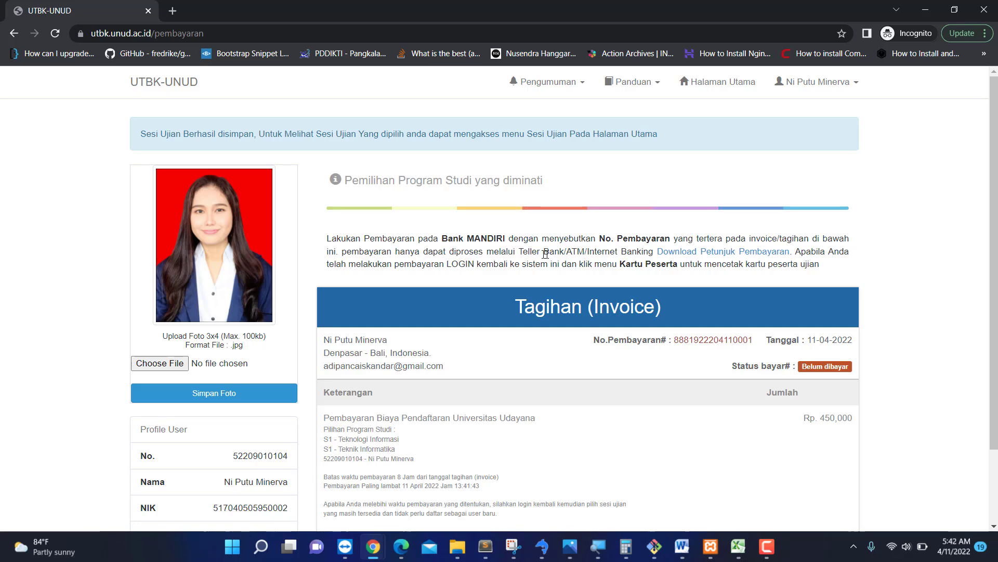
click(697, 254)
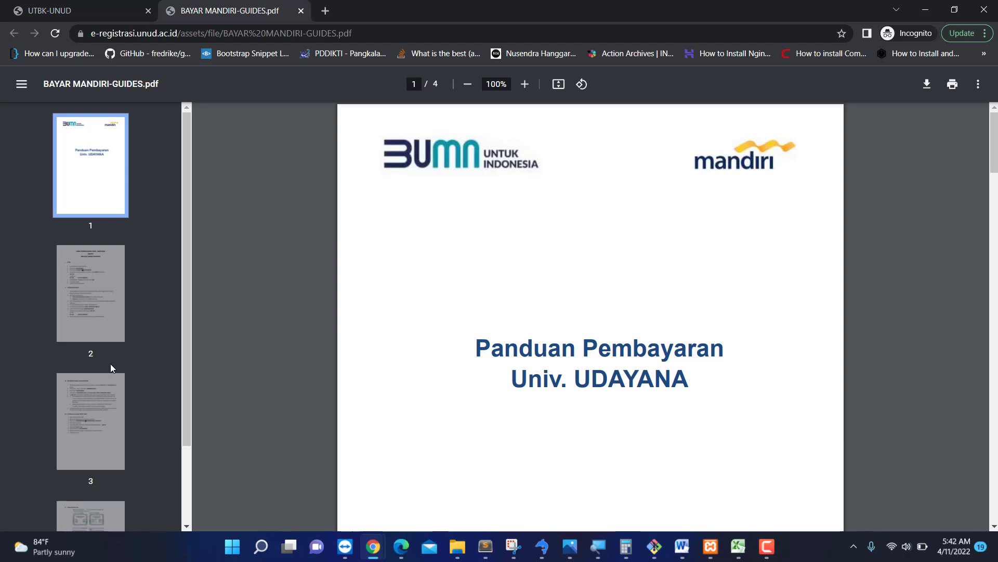
click(108, 399)
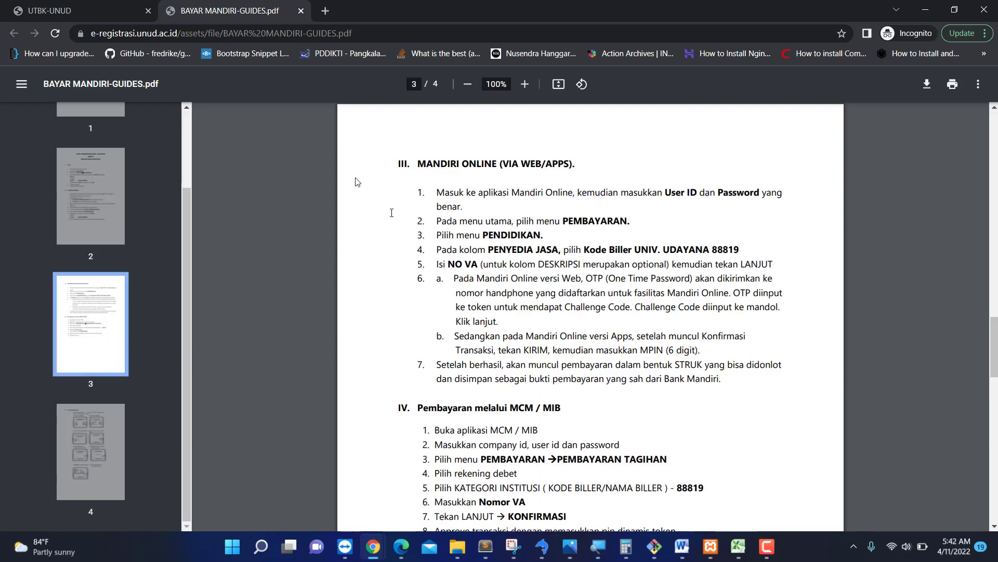
click(83, 11)
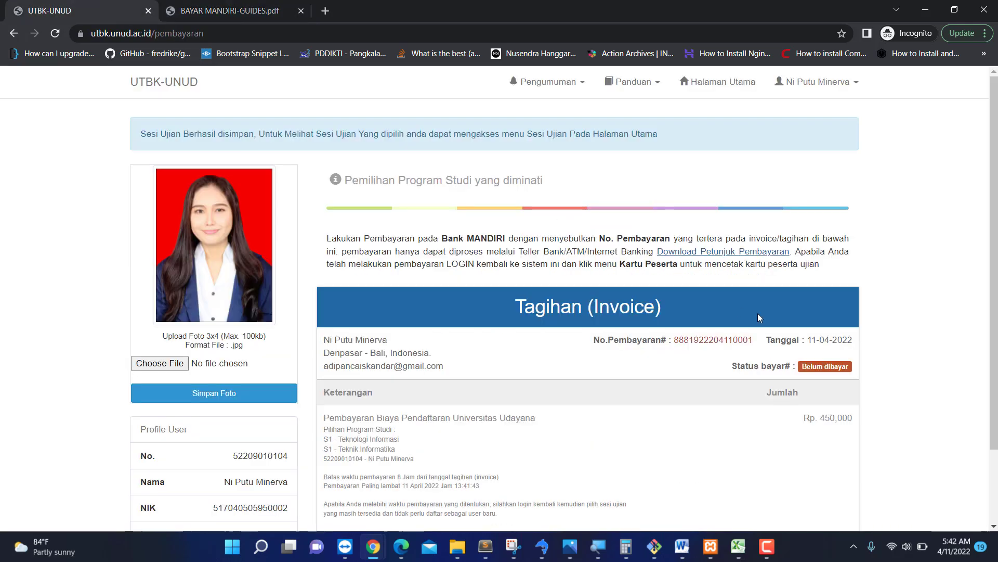
triple_click(676, 339)
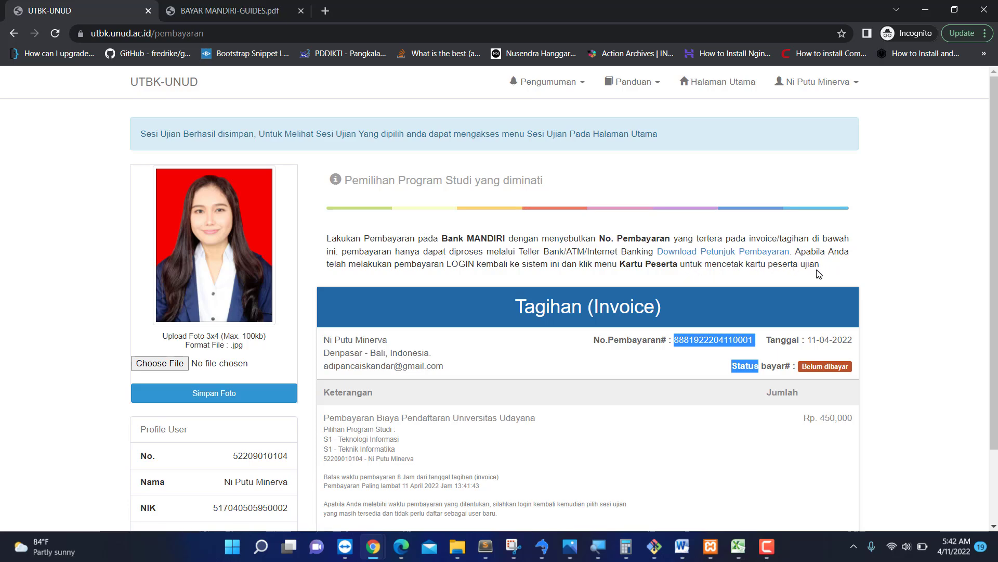
scroll(664, 311, down, 2)
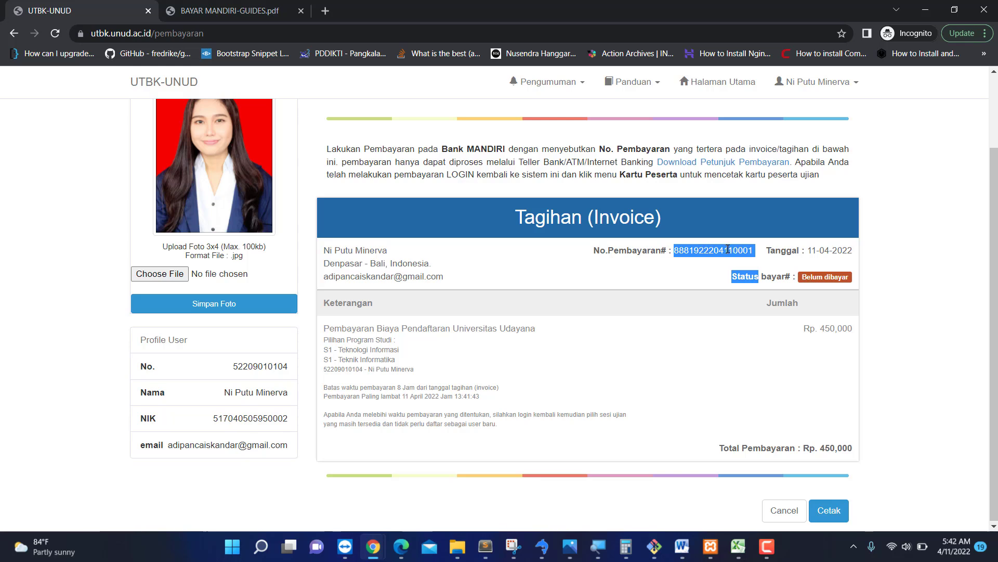
click(817, 251)
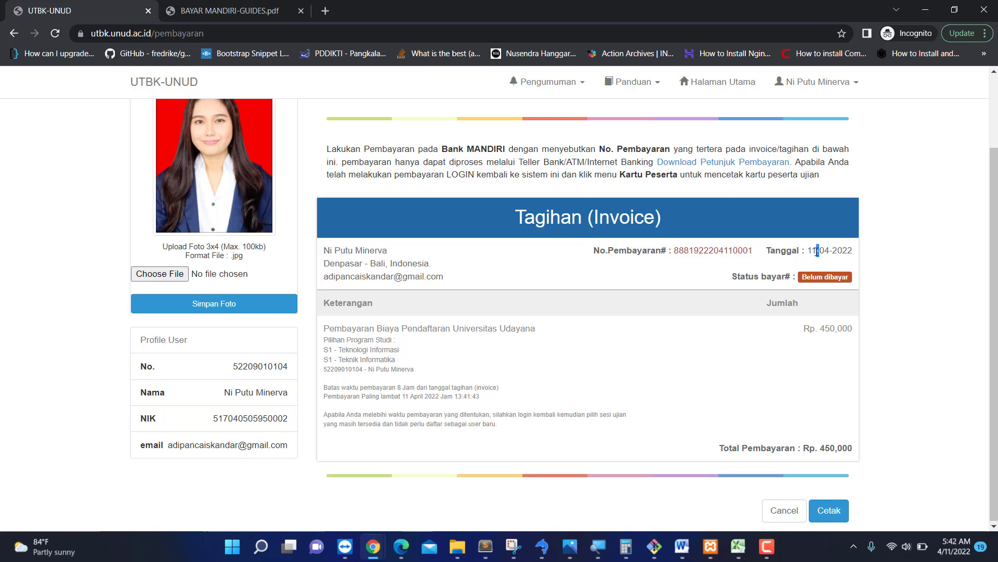
drag(747, 276, 808, 278)
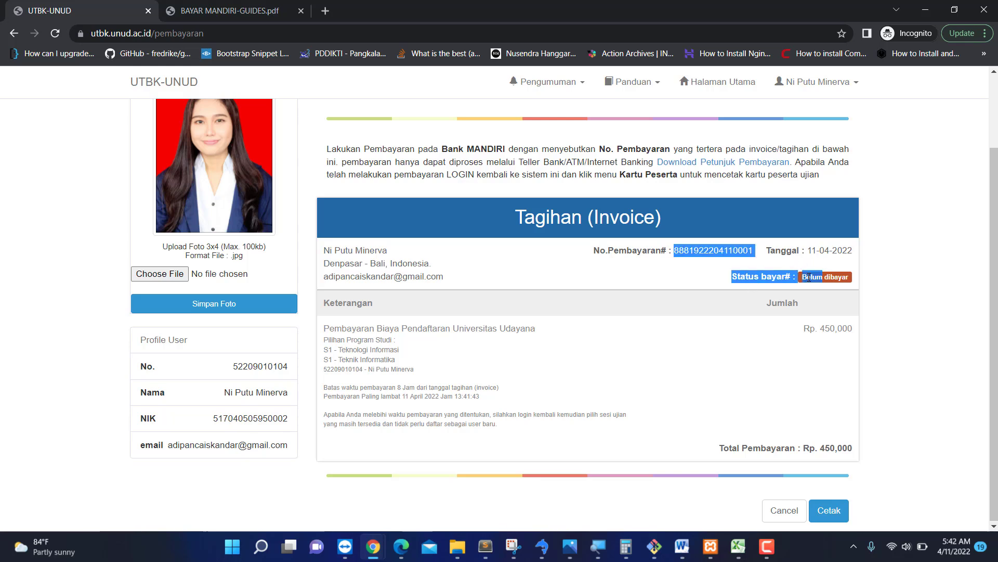
double_click(808, 277)
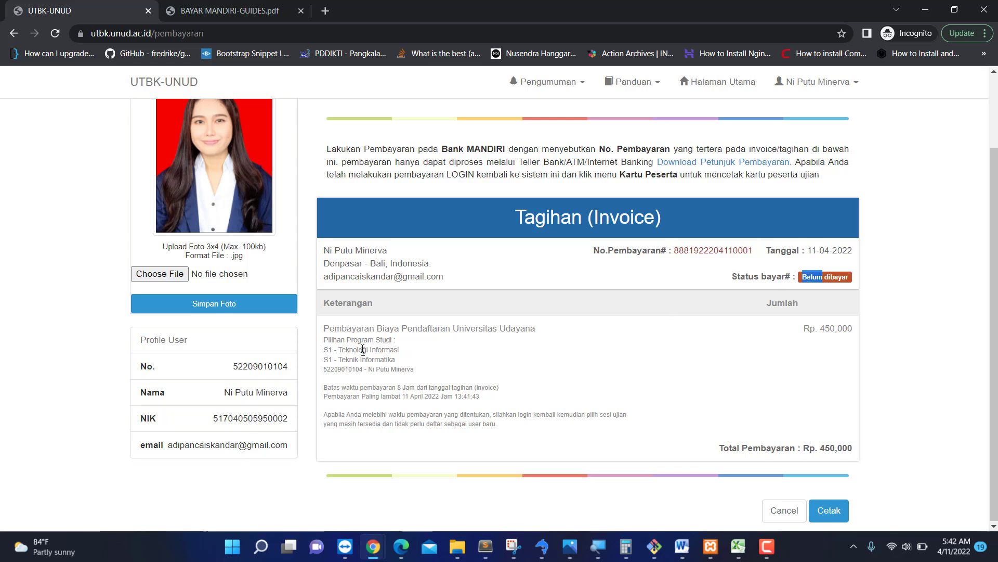
drag(323, 326, 405, 368)
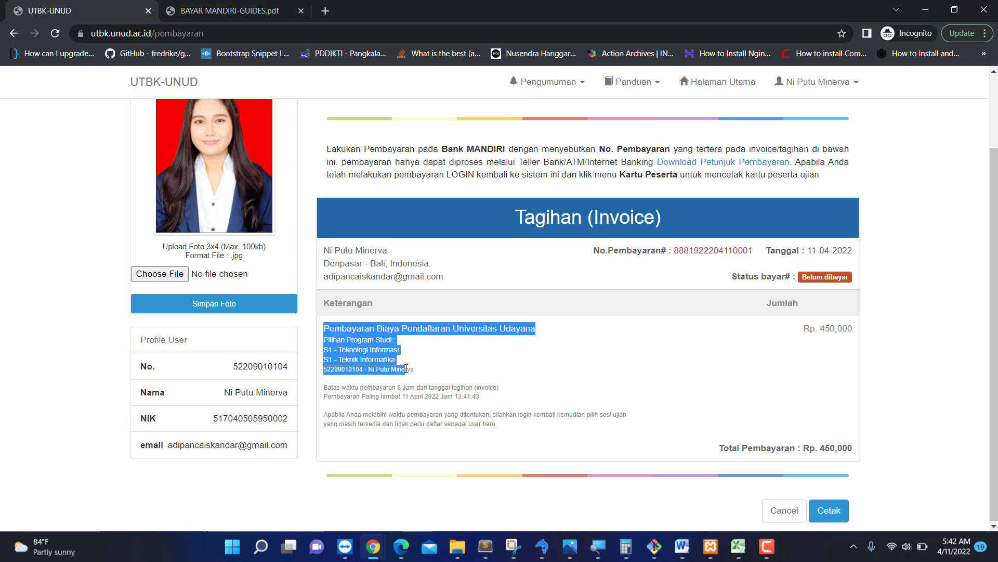
drag(325, 388, 404, 398)
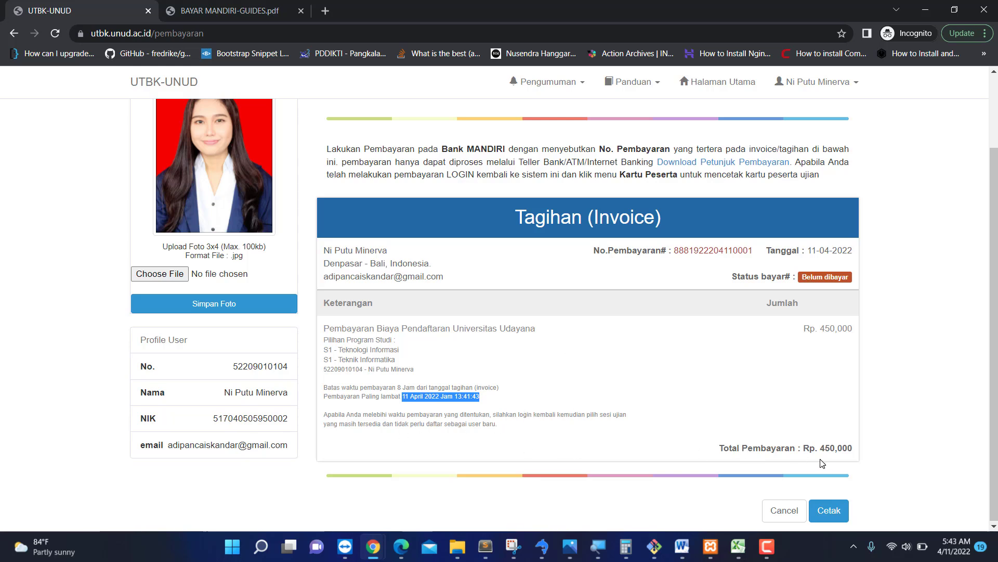
drag(820, 448, 869, 459)
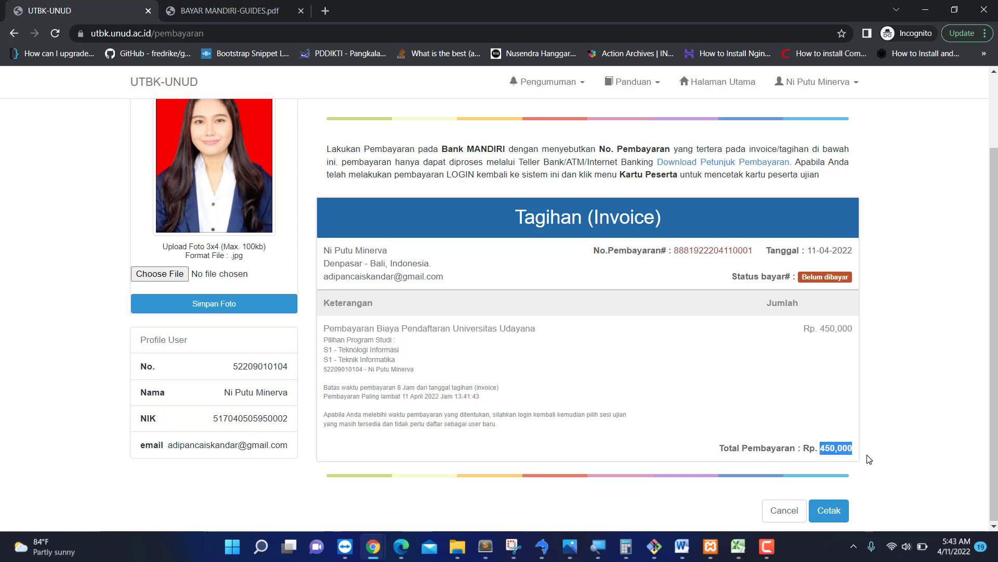
click(867, 456)
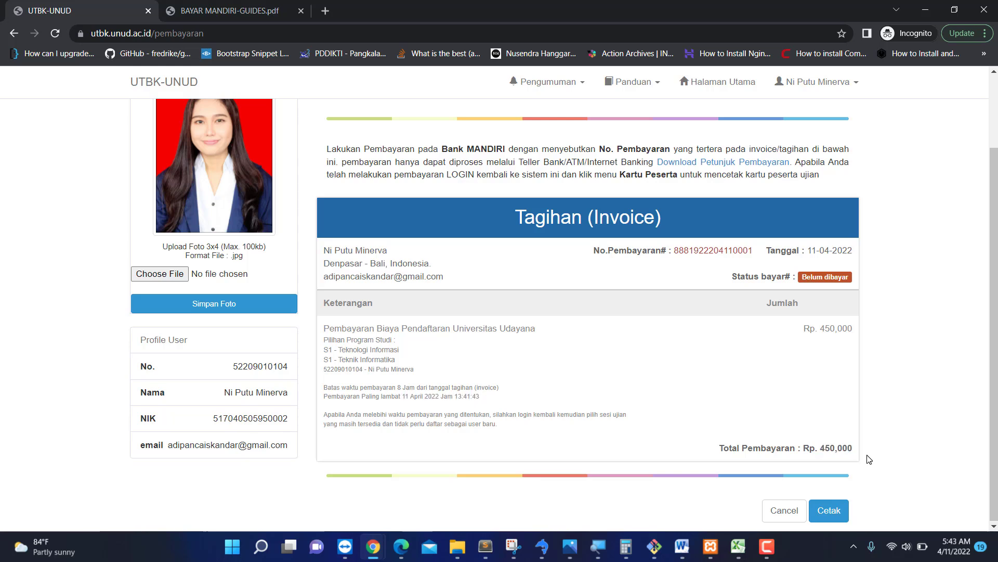
Generate the Rp. 450,000 invoice PDF, highlight its payment number, then return to the UTBK-UNUD tab.
click(824, 515)
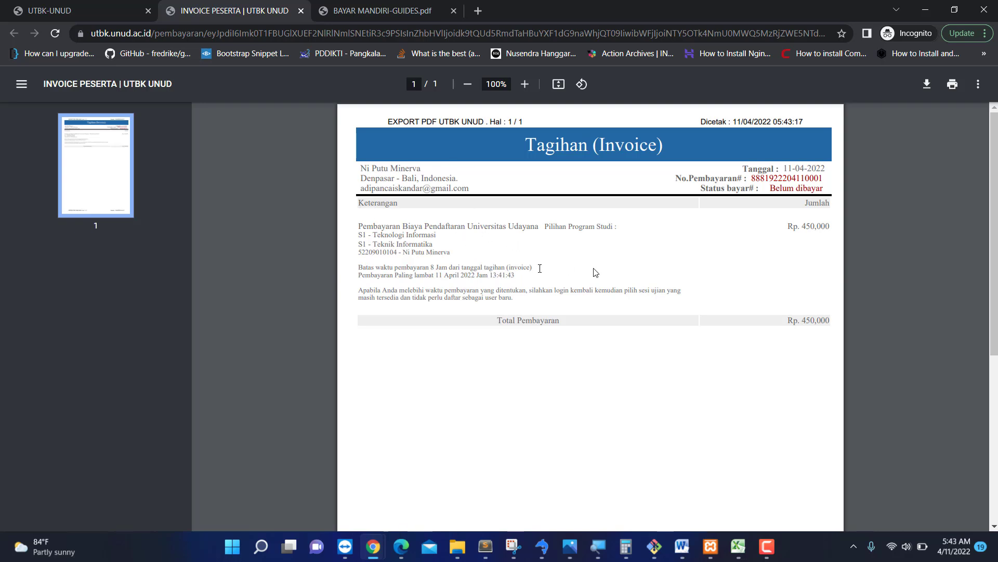
double_click(769, 178)
click(742, 180)
double_click(763, 179)
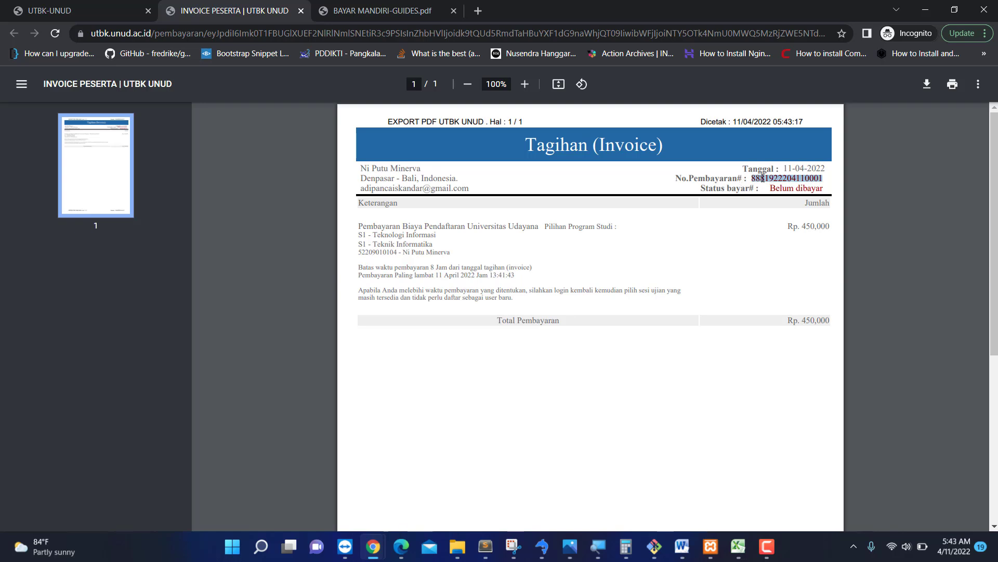
click(676, 186)
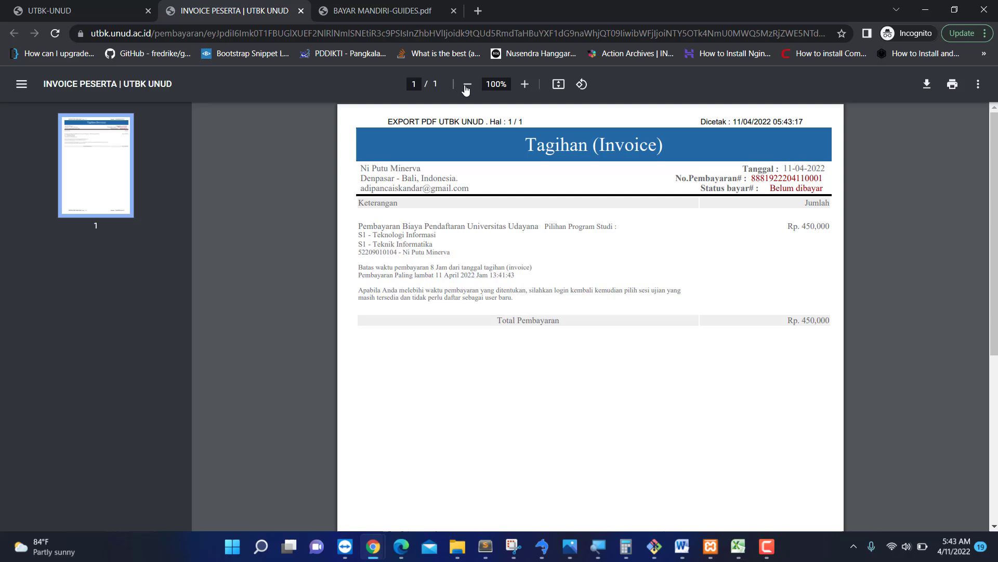
click(114, 6)
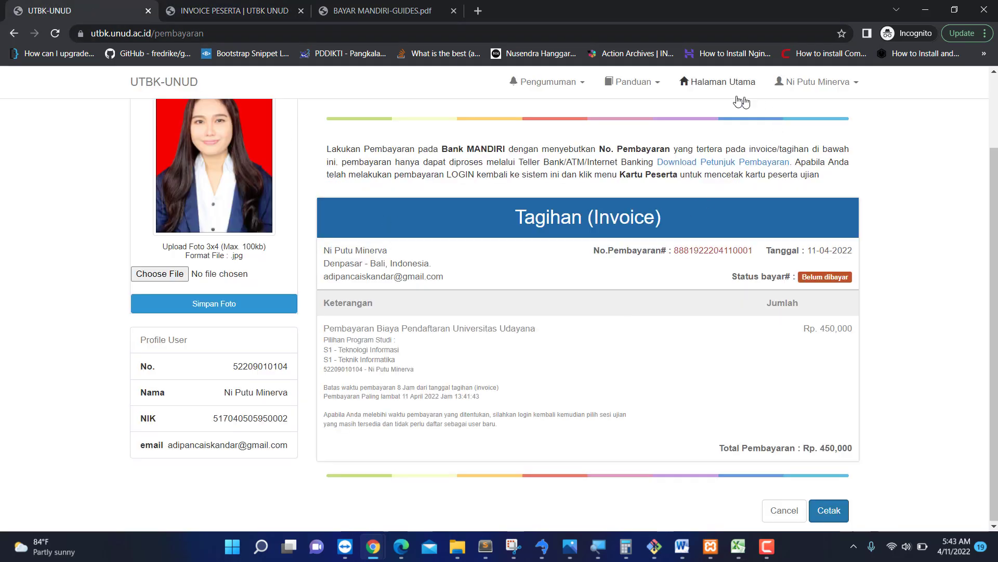
Reopen the invoice from the dashboard's 6 Pembayaran card and reload it to show Sudah dibayar.
click(726, 83)
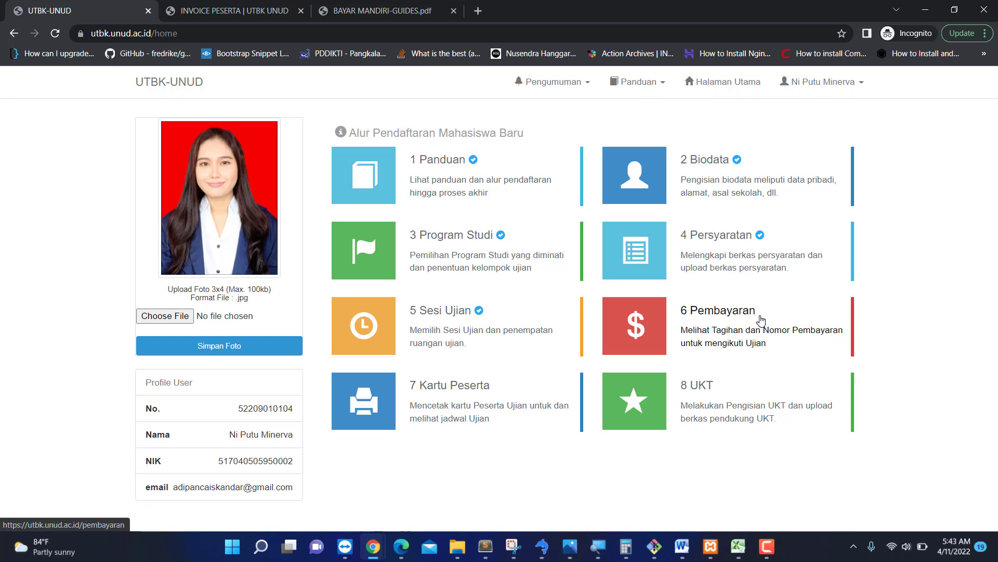
click(687, 325)
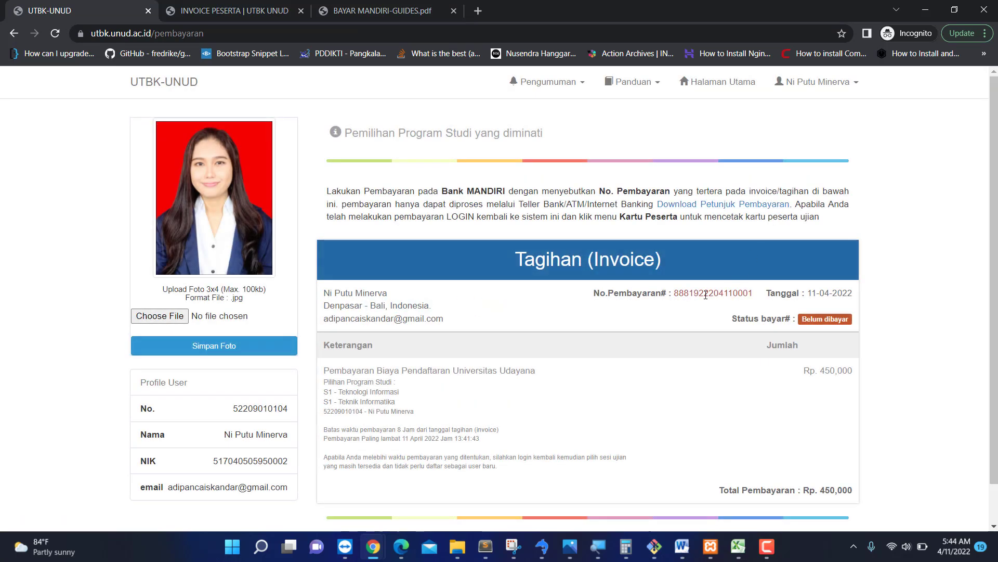
double_click(705, 294)
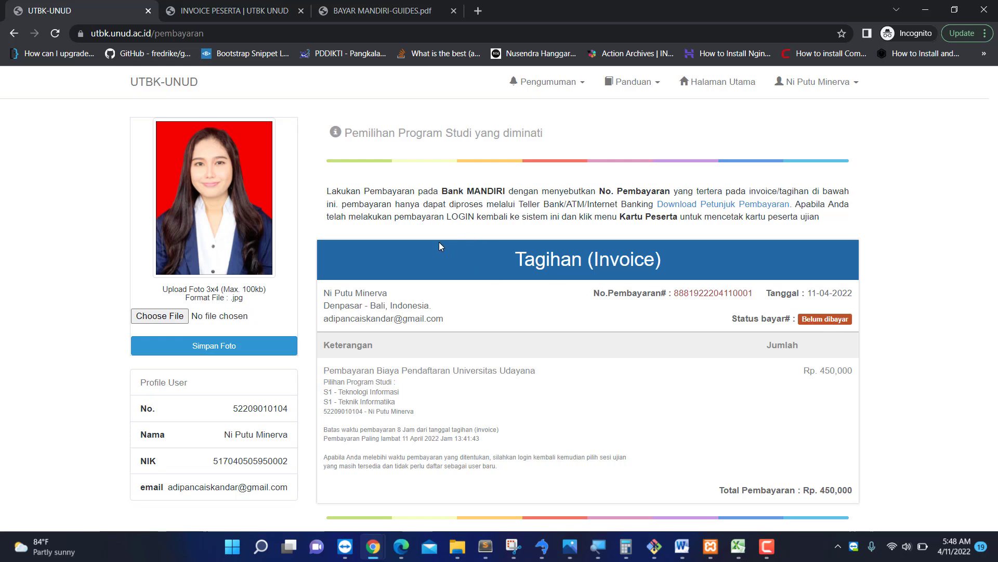
click(56, 33)
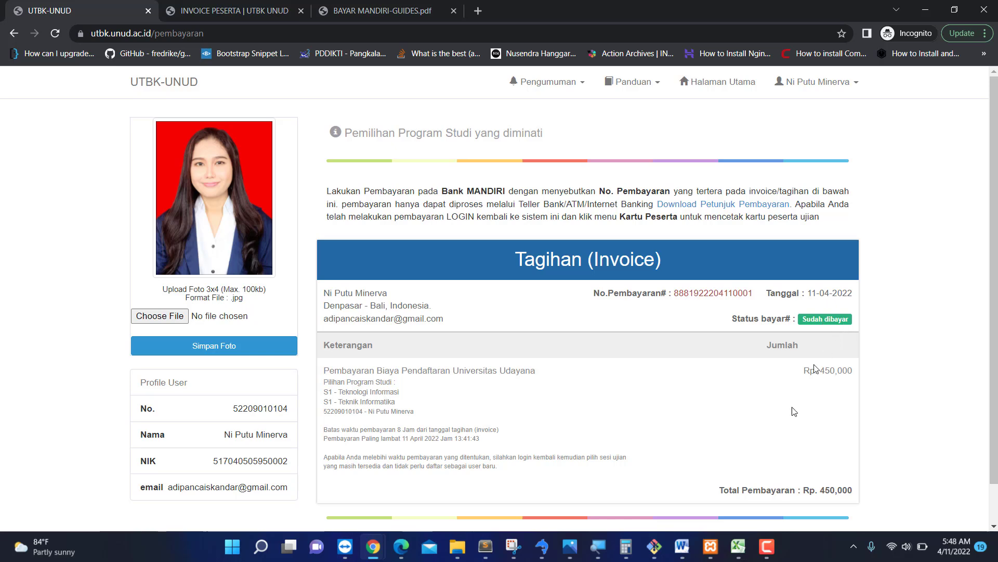
Check the invoice reads Sudah dibayar and go back to the Halaman Utama dashboard.
scroll(793, 415, down, 1)
scroll(793, 414, up, 1)
click(721, 84)
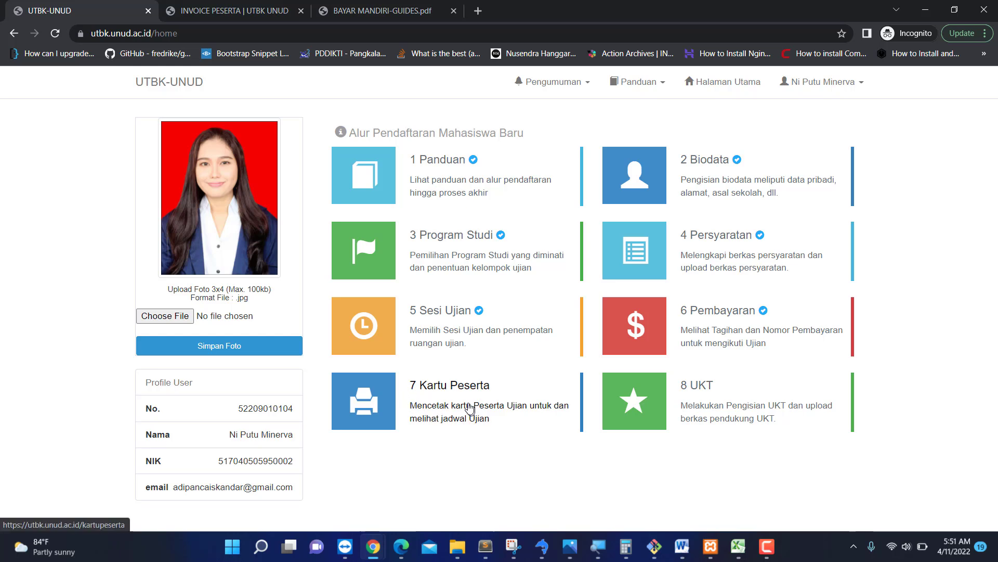
click(422, 399)
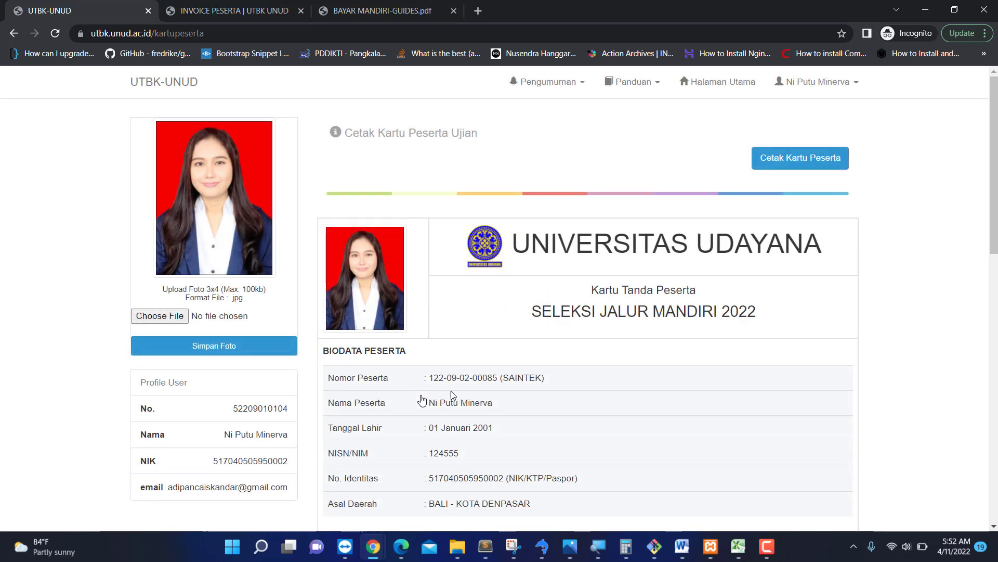
scroll(663, 356, down, 2)
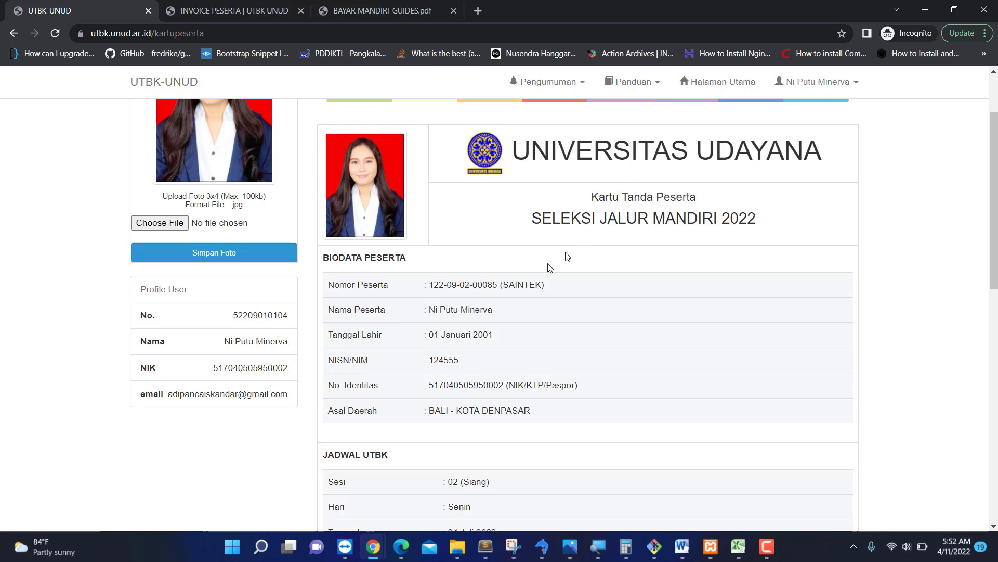
scroll(660, 327, down, 2)
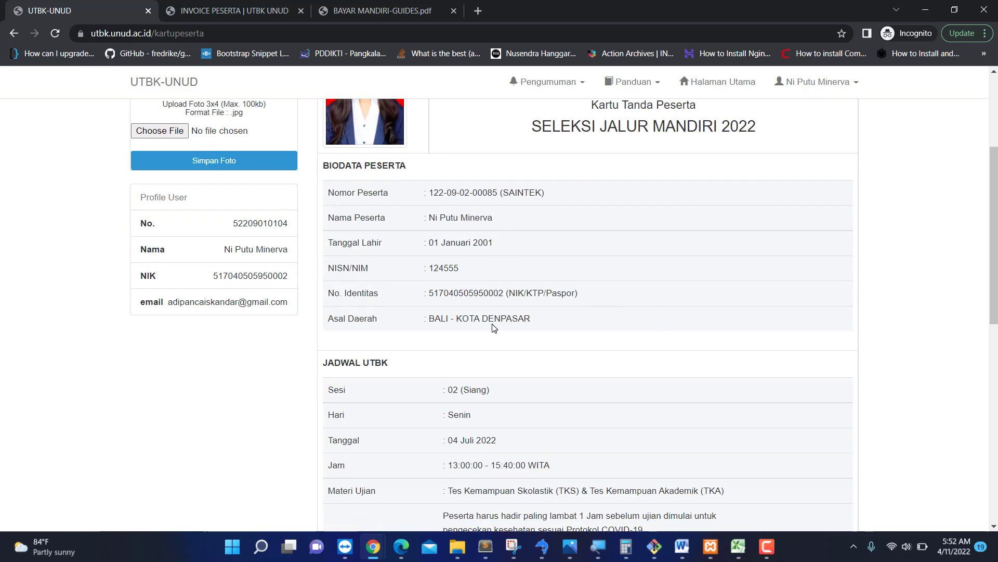
scroll(494, 328, down, 2)
scroll(486, 335, down, 2)
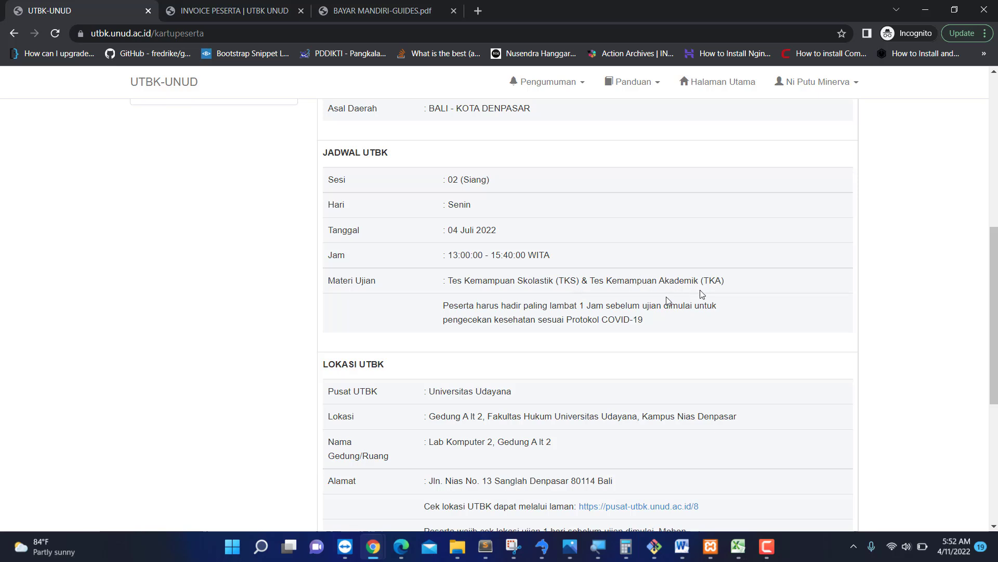
scroll(490, 321, down, 1)
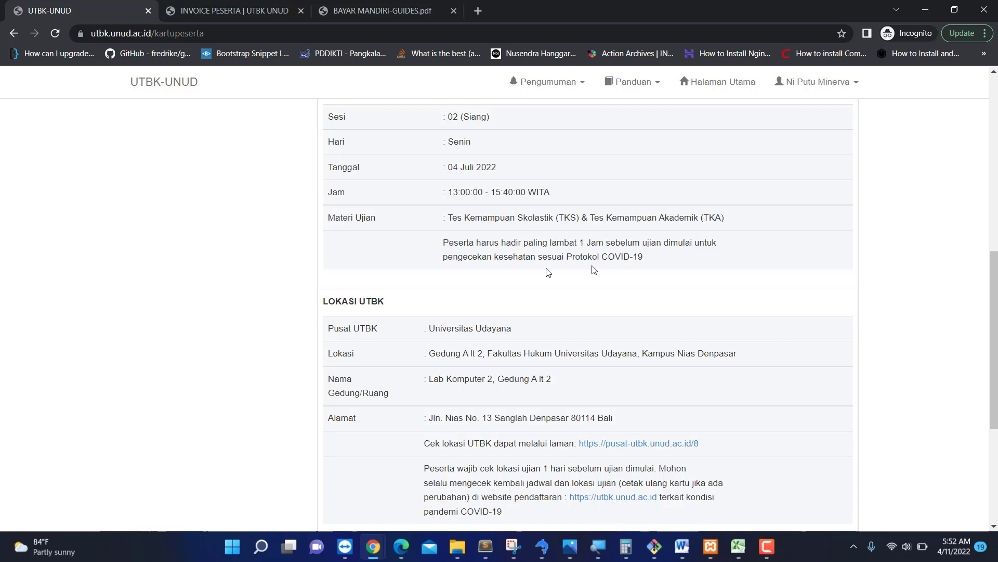
scroll(508, 319, down, 2)
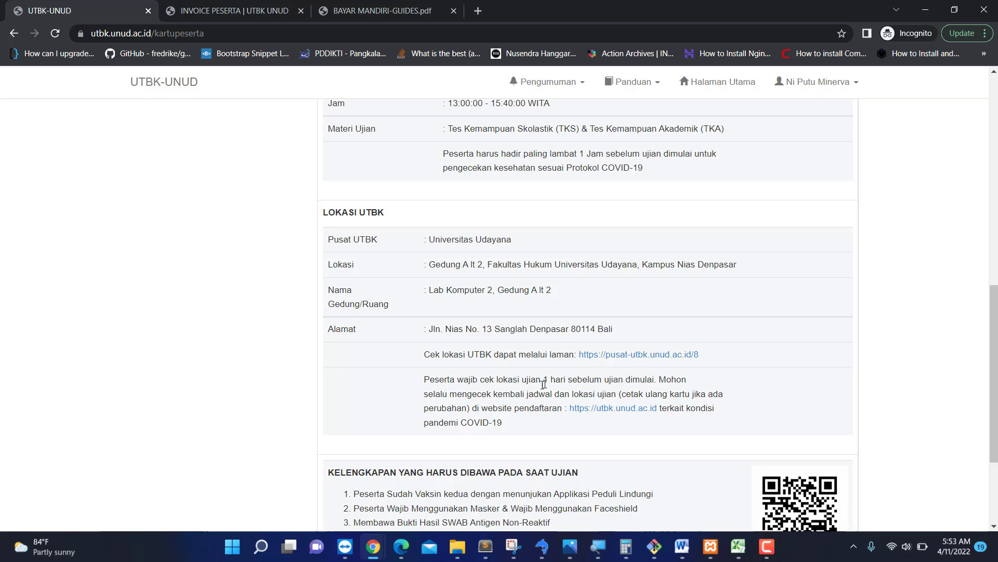
scroll(456, 405, down, 2)
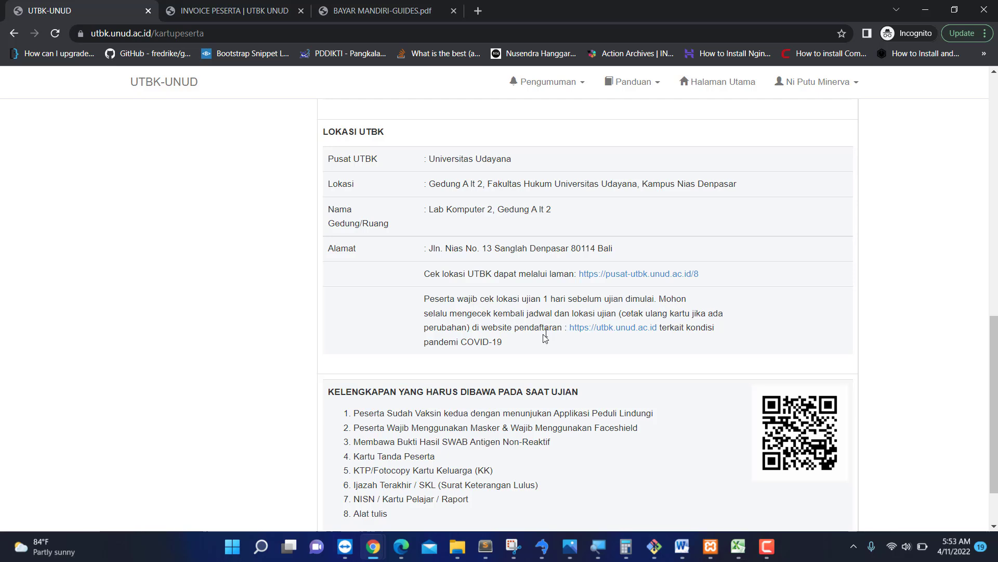
scroll(516, 352, down, 2)
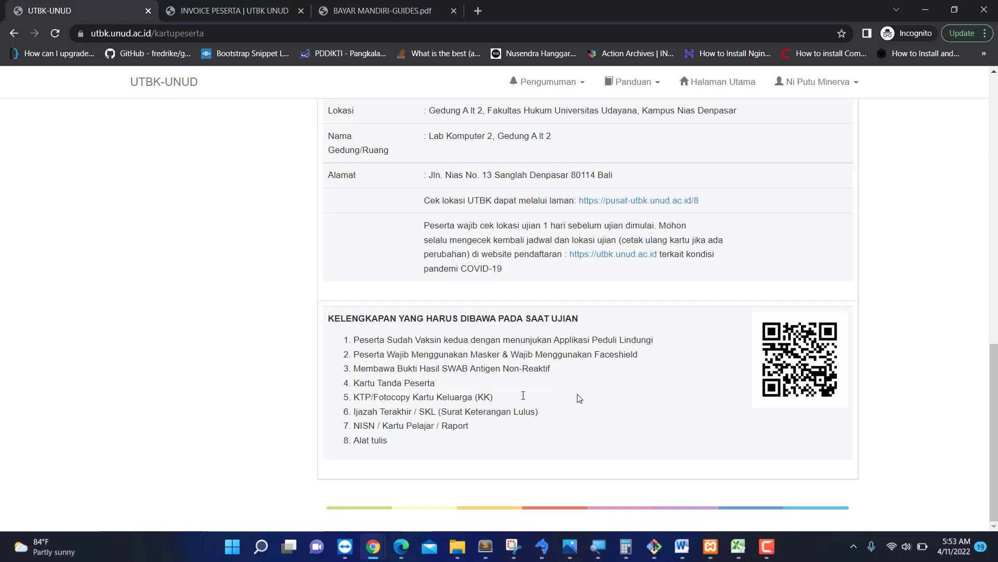
scroll(493, 314, up, 10)
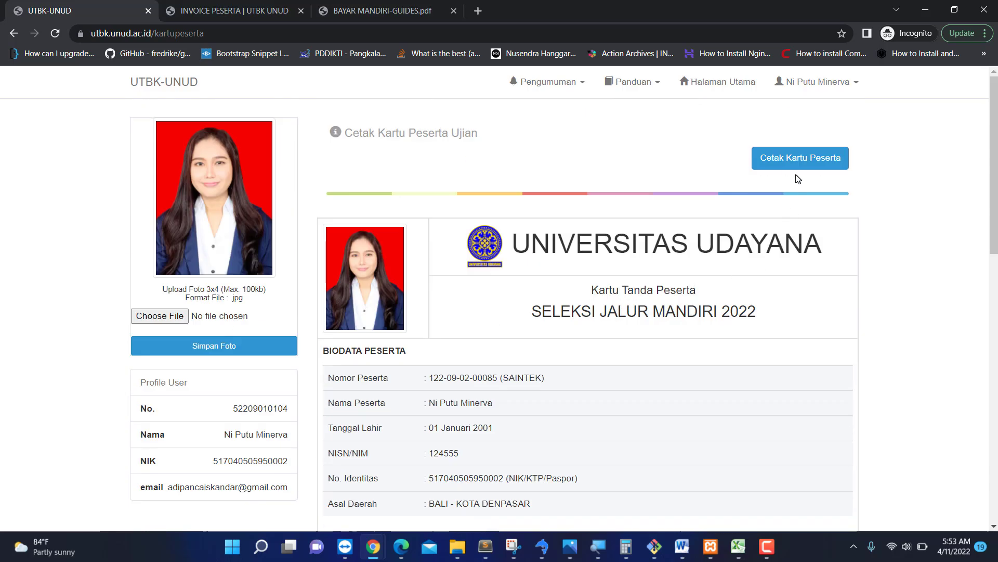
Generate the Kartu Peserta PDF, scroll through it, then return to the UTBK-UNUD Halaman Utama.
click(785, 162)
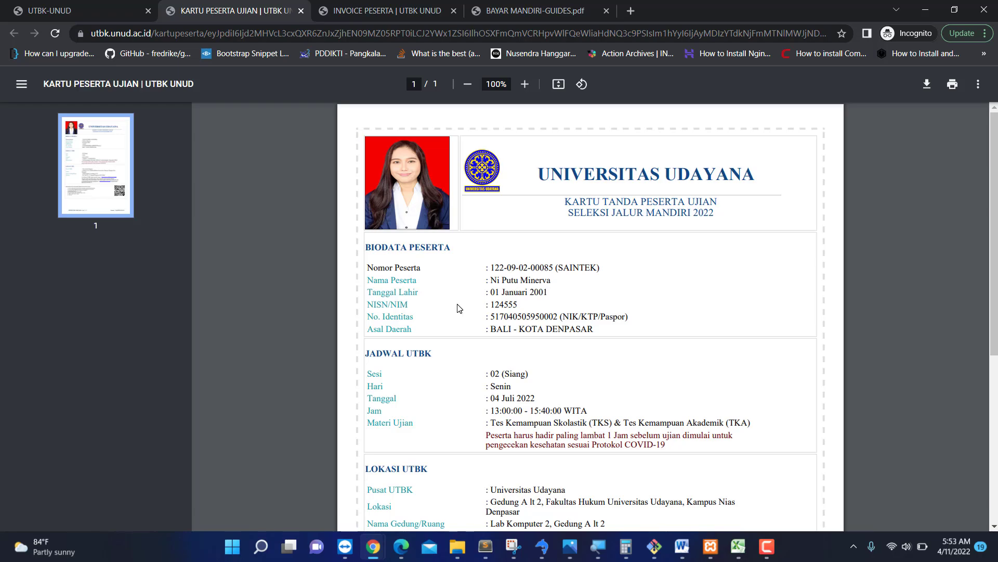
scroll(457, 307, down, 5)
scroll(458, 308, up, 5)
scroll(496, 378, down, 6)
scroll(495, 378, up, 6)
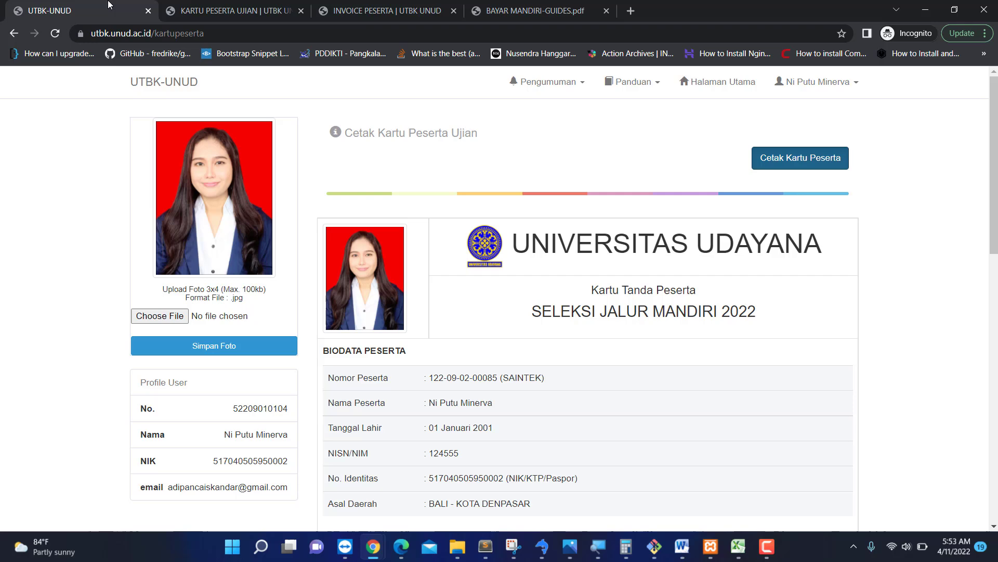
click(124, 7)
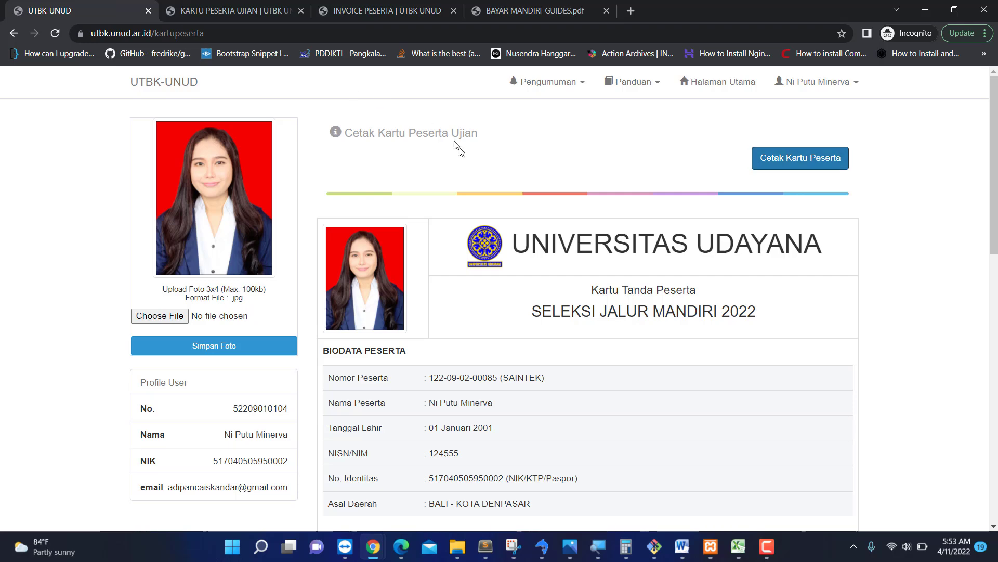
click(737, 85)
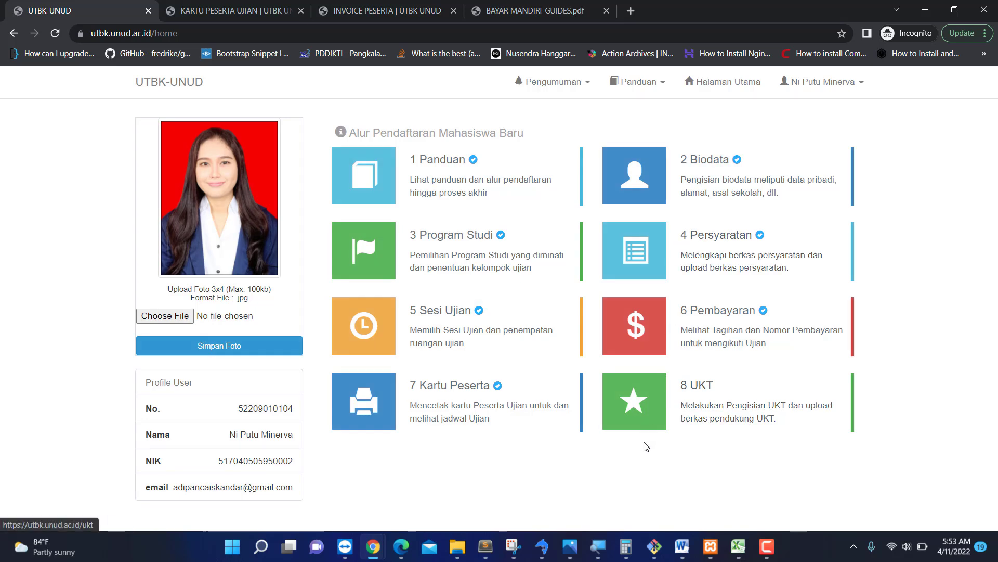
Open the 8 UKT card, highlight the UKT 5 warning, and launch the Isi UKT form.
click(698, 398)
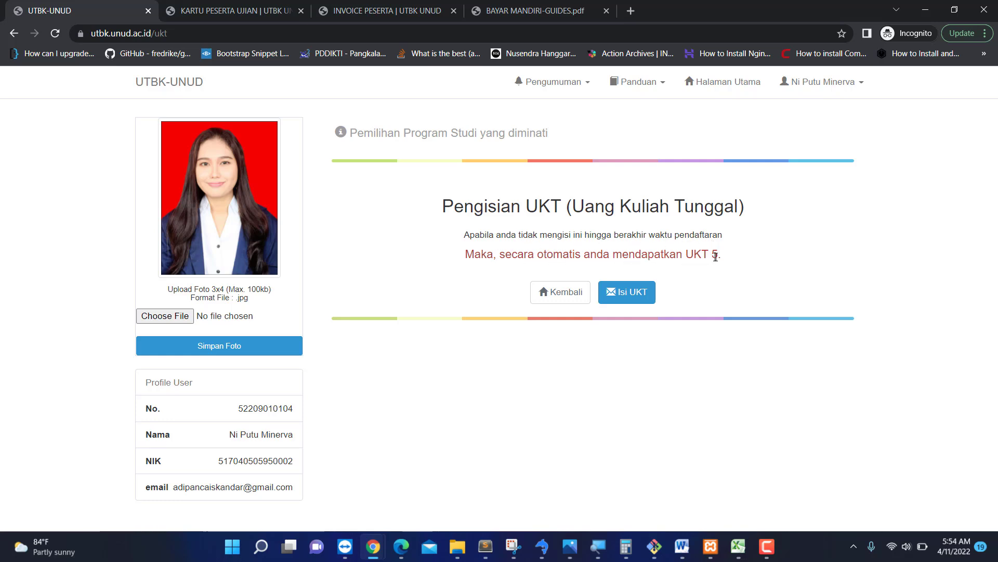
drag(724, 260, 442, 205)
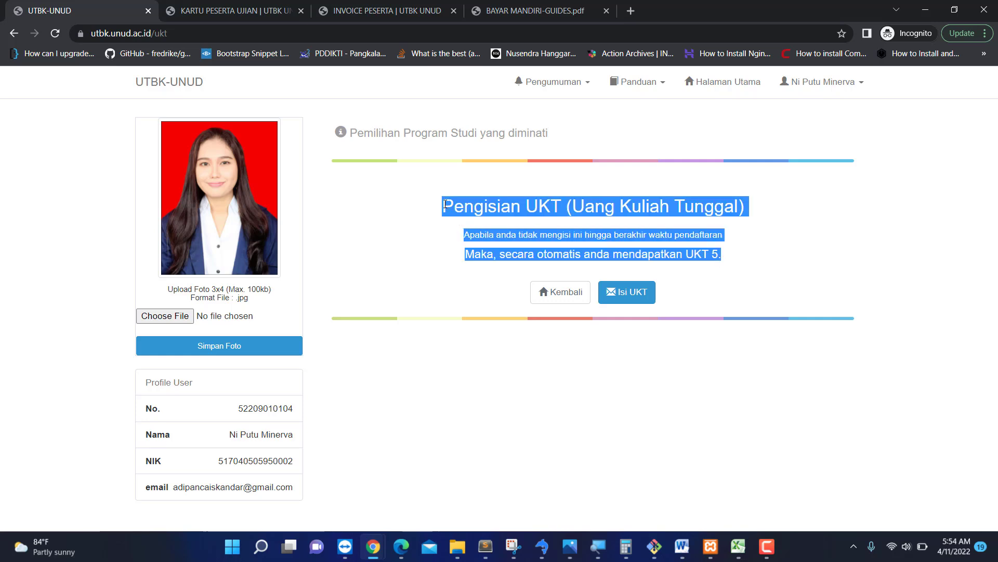
click(620, 300)
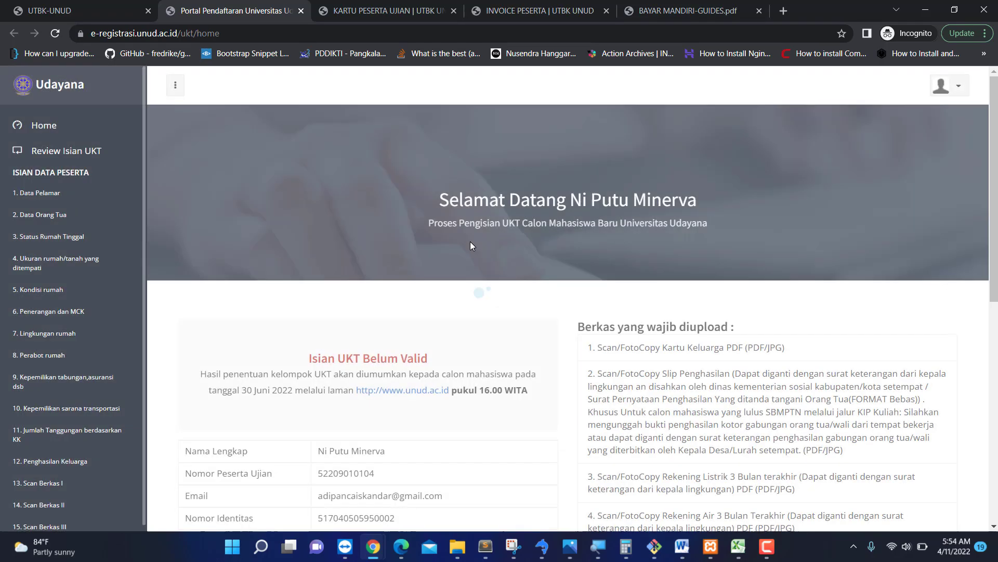
Scroll through the UKT portal home page to review the eight required document uploads, Kartu Keluarga through house front photo.
scroll(466, 288, down, 2)
scroll(466, 289, down, 2)
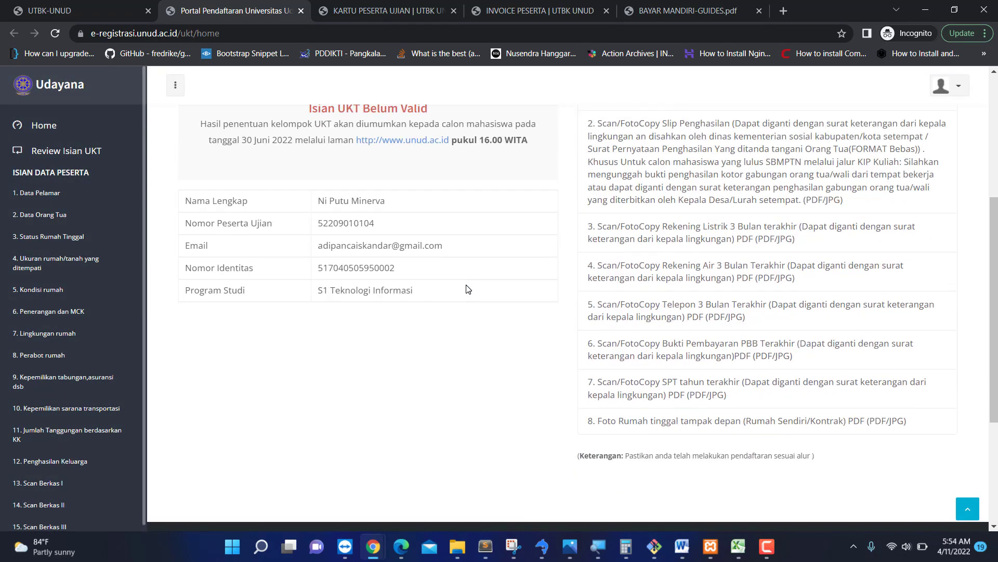
scroll(467, 288, up, 5)
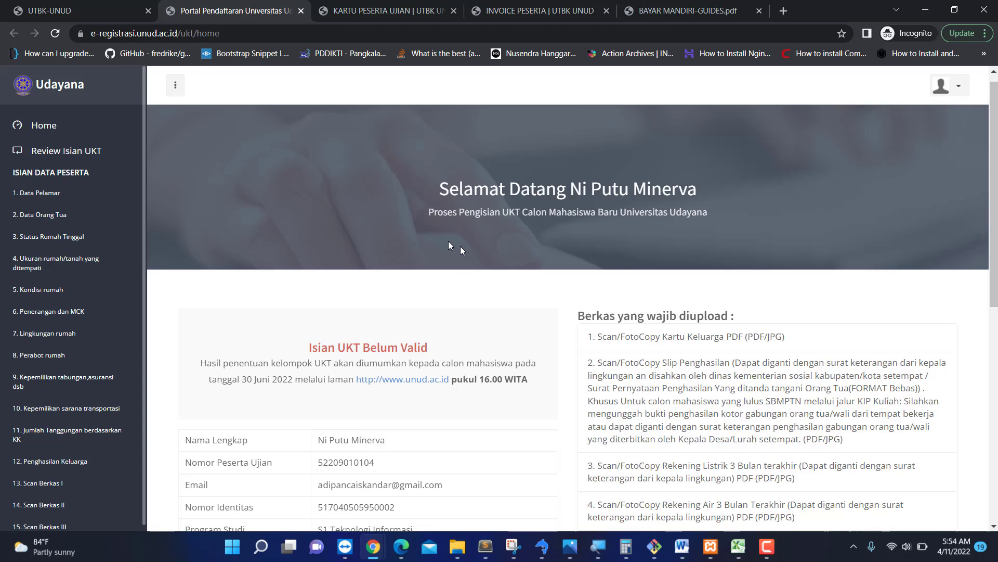
scroll(88, 431, down, 4)
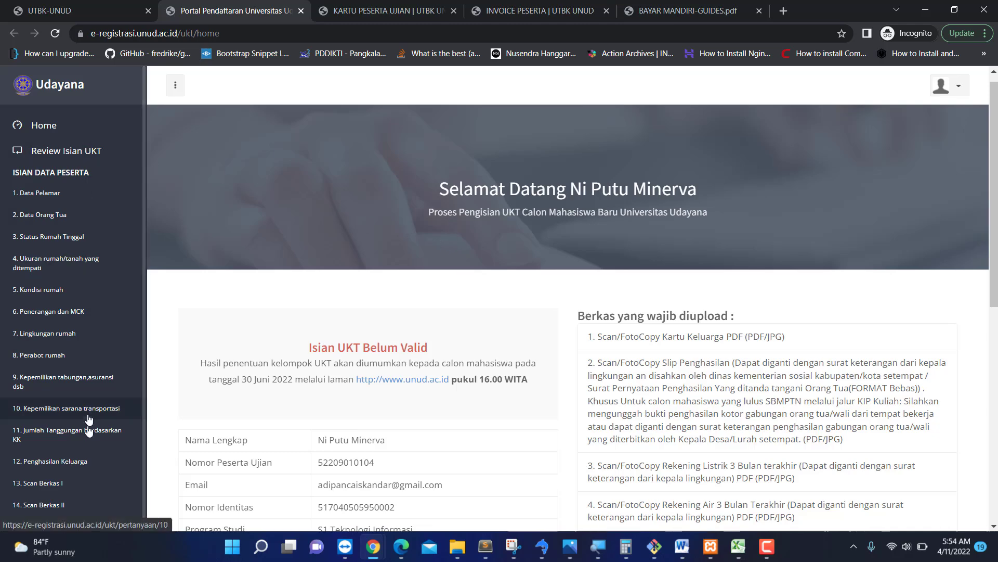
scroll(89, 431, down, 4)
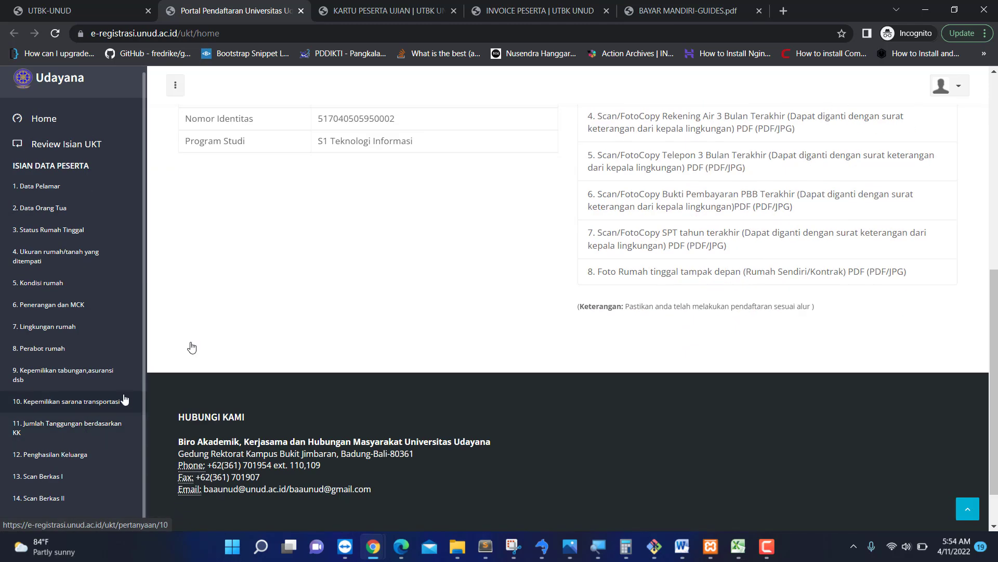
scroll(357, 257, up, 8)
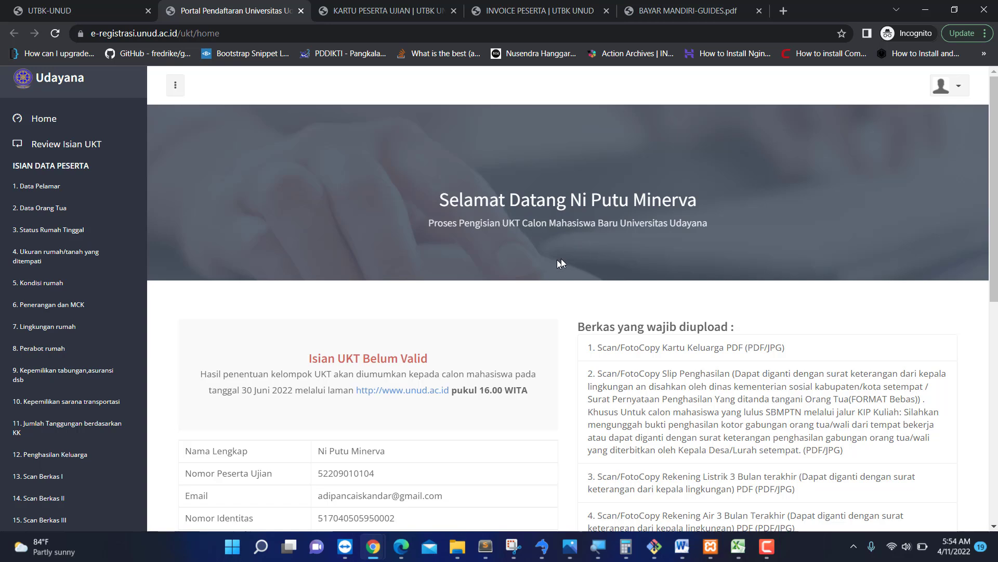
scroll(113, 403, down, 4)
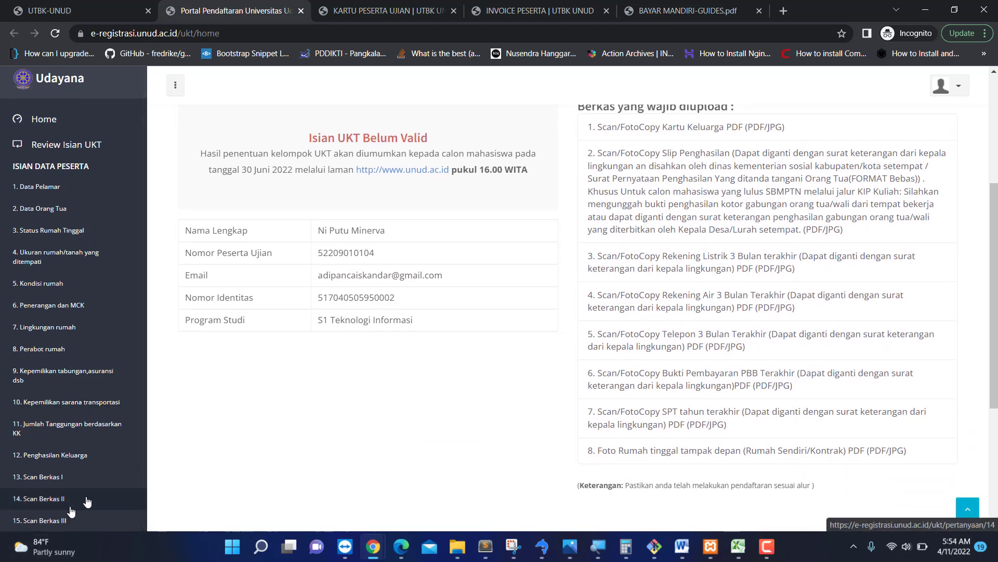
scroll(255, 377, up, 4)
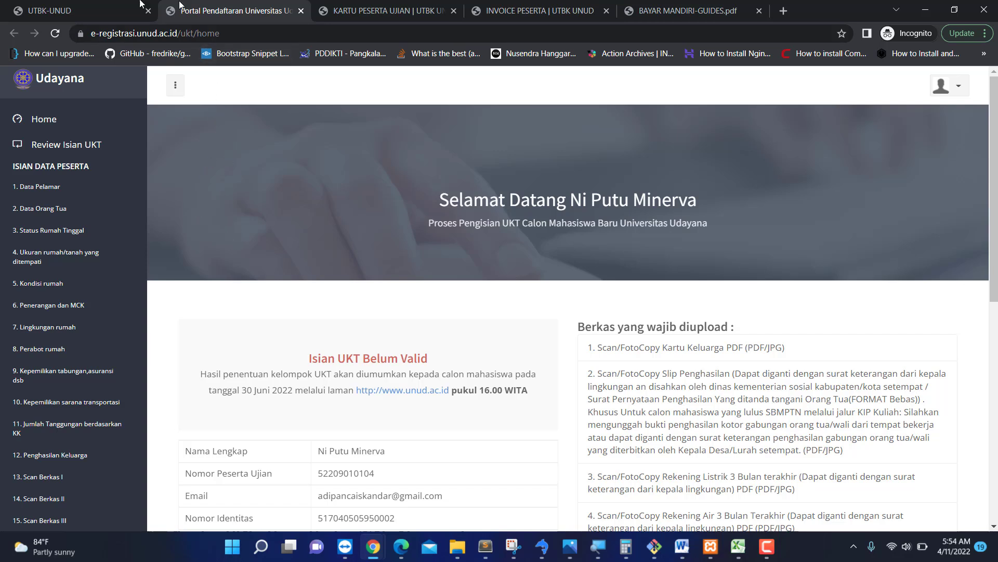
Switch back to the UTBK-UNUD tab and go to Halaman Utama.
click(97, 7)
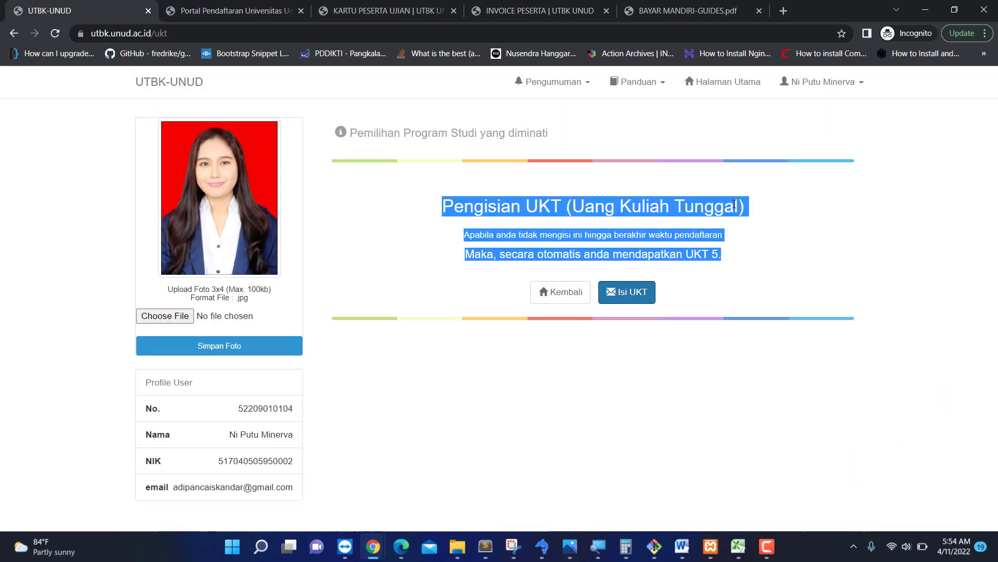
click(727, 95)
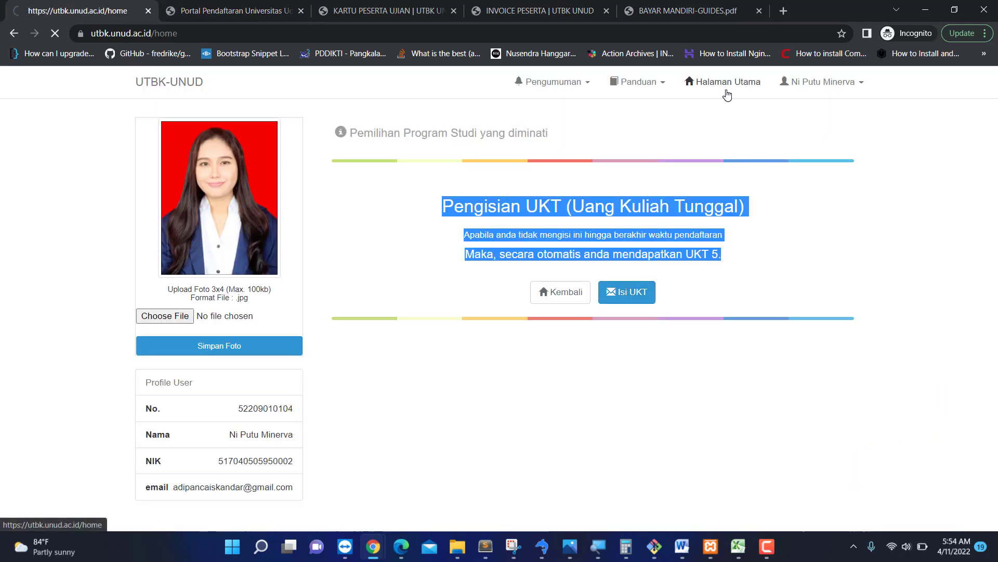